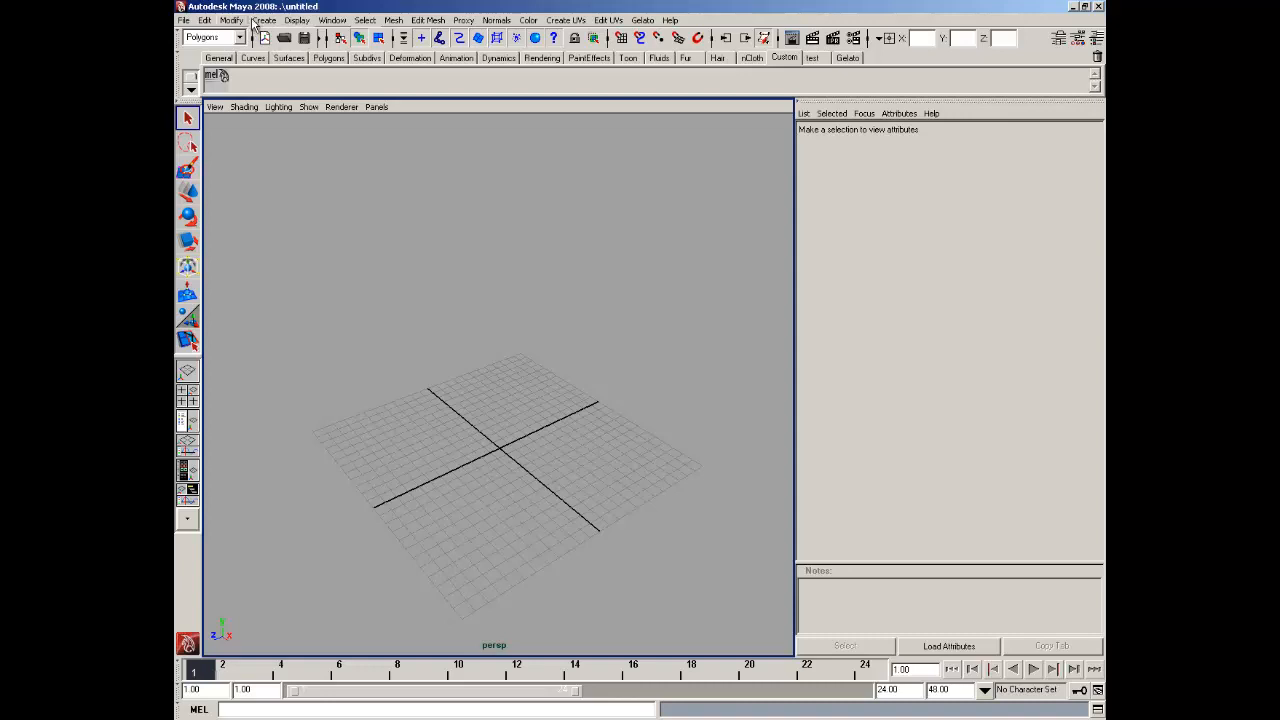
Create a polygon cube interactively, forming a tall rectangular box near the centre of the grid
{"action": "left_click", "coordinate": [258, 21]}
{"action": "mouse_move", "coordinate": [320, 53]}
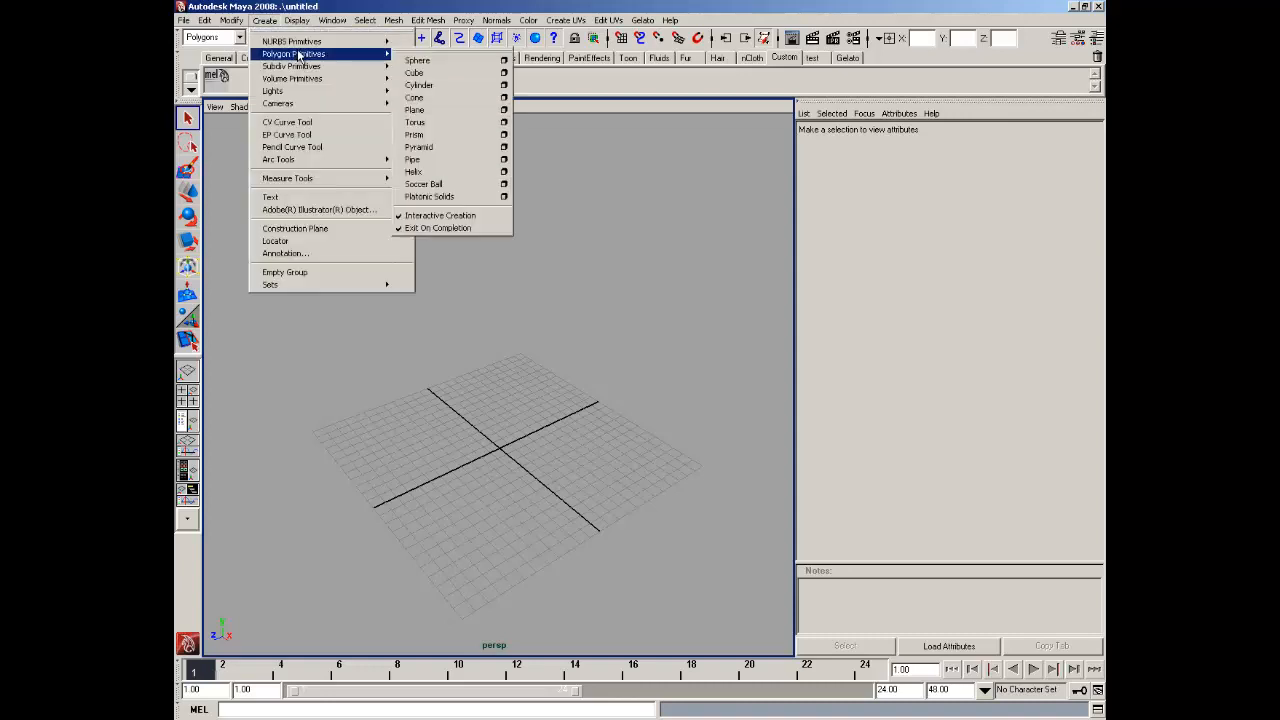
{"action": "left_click", "coordinate": [436, 79]}
{"action": "left_click_drag", "start_coordinate": [566, 472], "coordinate": [524, 480], "text": "alt"}
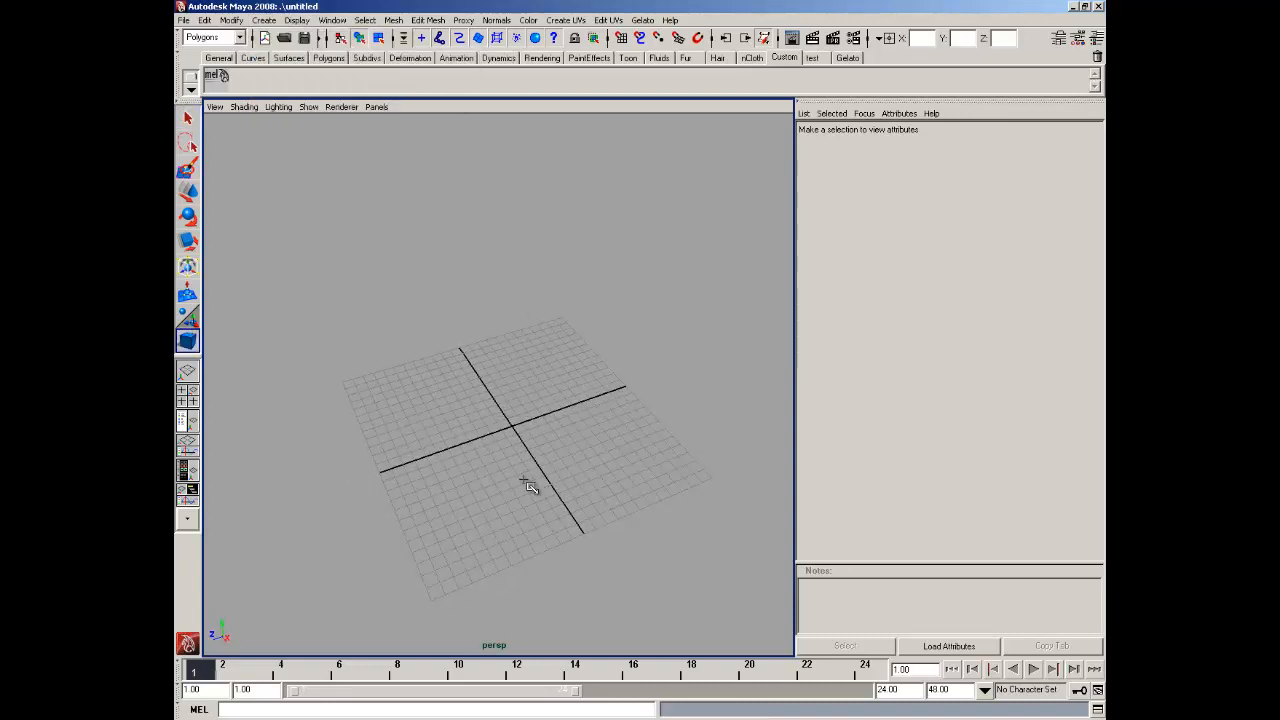
{"action": "left_click_drag", "start_coordinate": [451, 441], "coordinate": [589, 349]}
{"action": "left_click_drag", "start_coordinate": [548, 396], "coordinate": [623, 394], "text": "alt"}
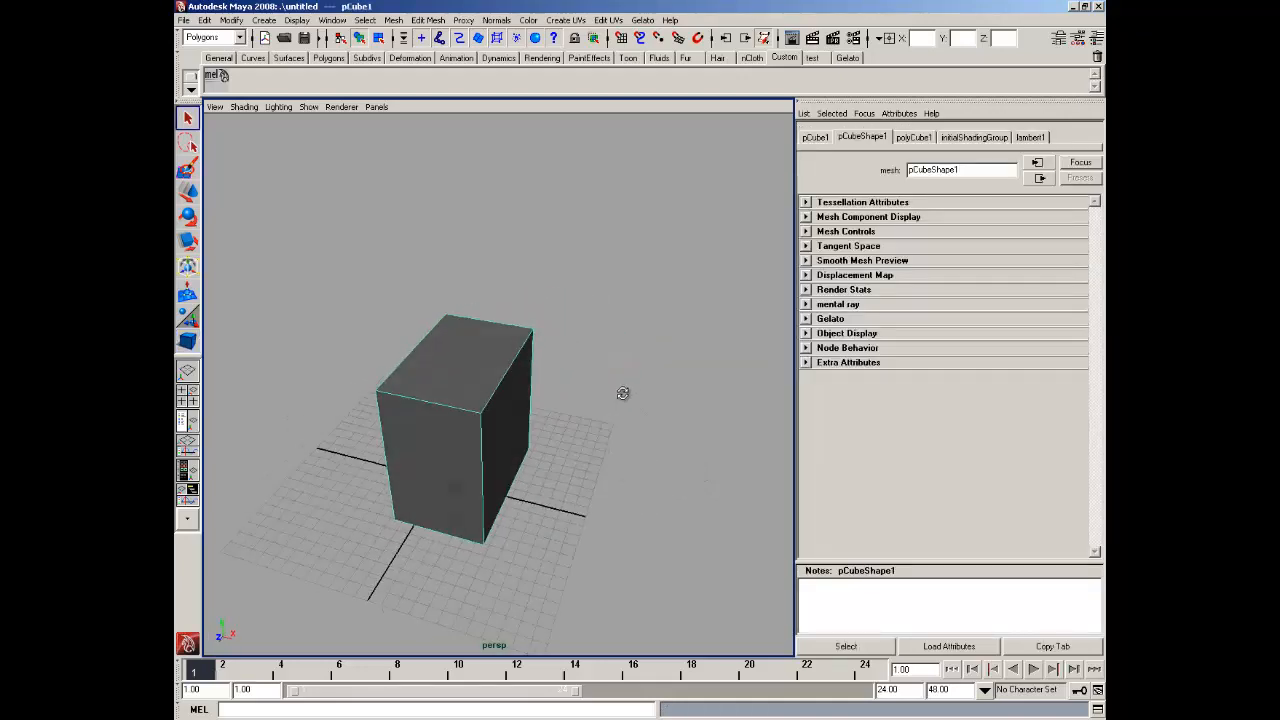
Move the box along the Y axis to adjust its height relative to the grid
{"action": "key", "text": "r"}
{"action": "left_click_drag", "start_coordinate": [469, 431], "coordinate": [511, 406]}
{"action": "left_click", "coordinate": [189, 193]}
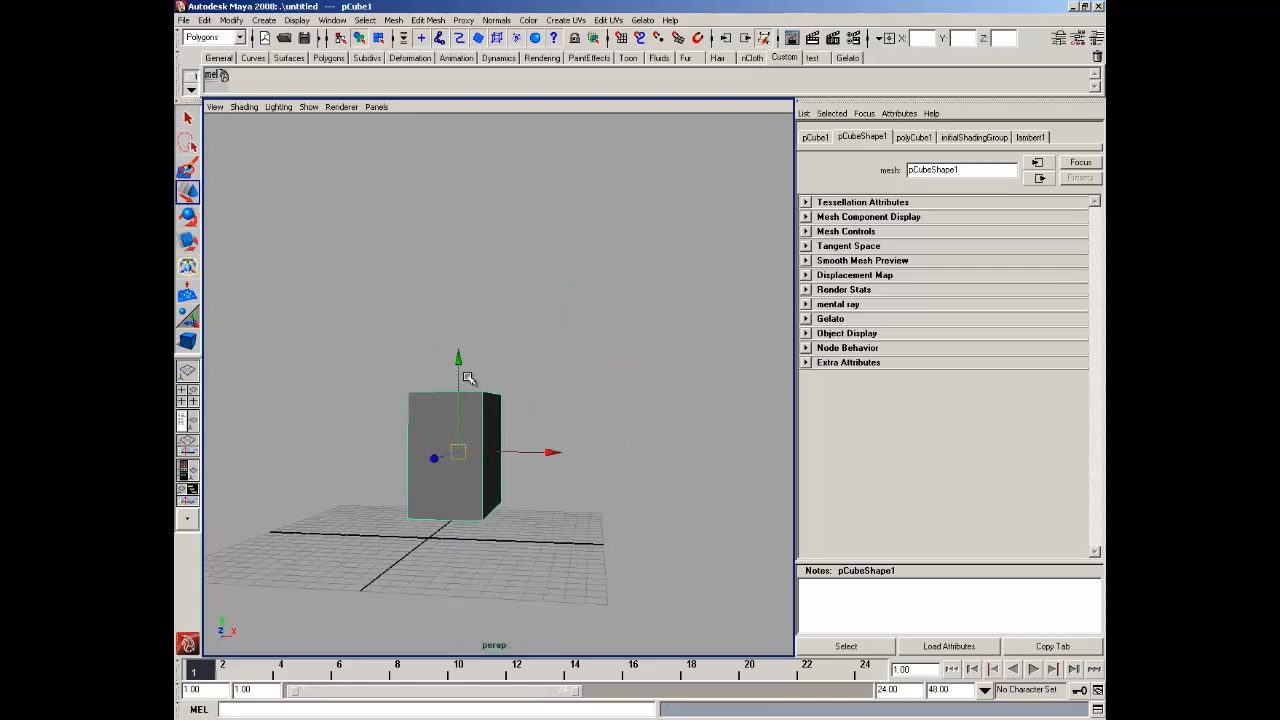
{"action": "left_click_drag", "start_coordinate": [458, 374], "coordinate": [518, 473]}
{"action": "scroll", "coordinate": [518, 475], "scroll_direction": "up", "scroll_amount": 2}
{"action": "middle_click_drag", "start_coordinate": [449, 479], "coordinate": [460, 429], "text": "alt"}
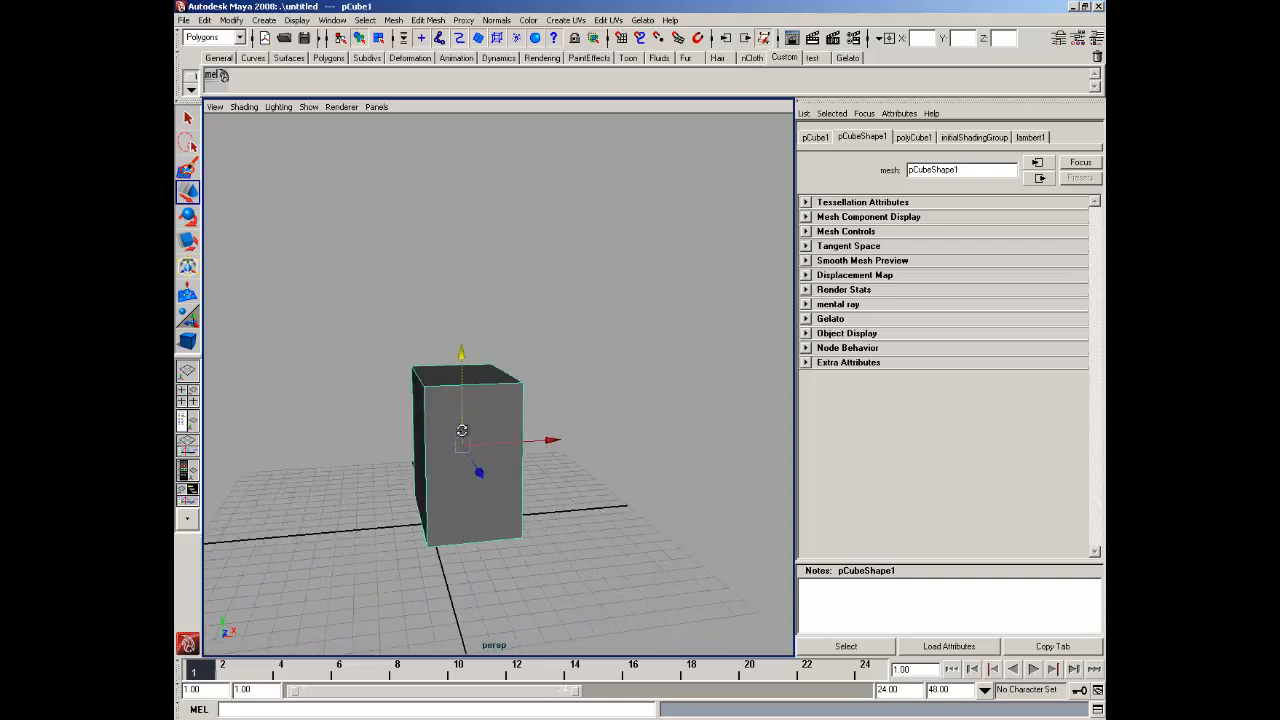
{"action": "left_click_drag", "start_coordinate": [460, 429], "coordinate": [489, 415], "text": "alt"}
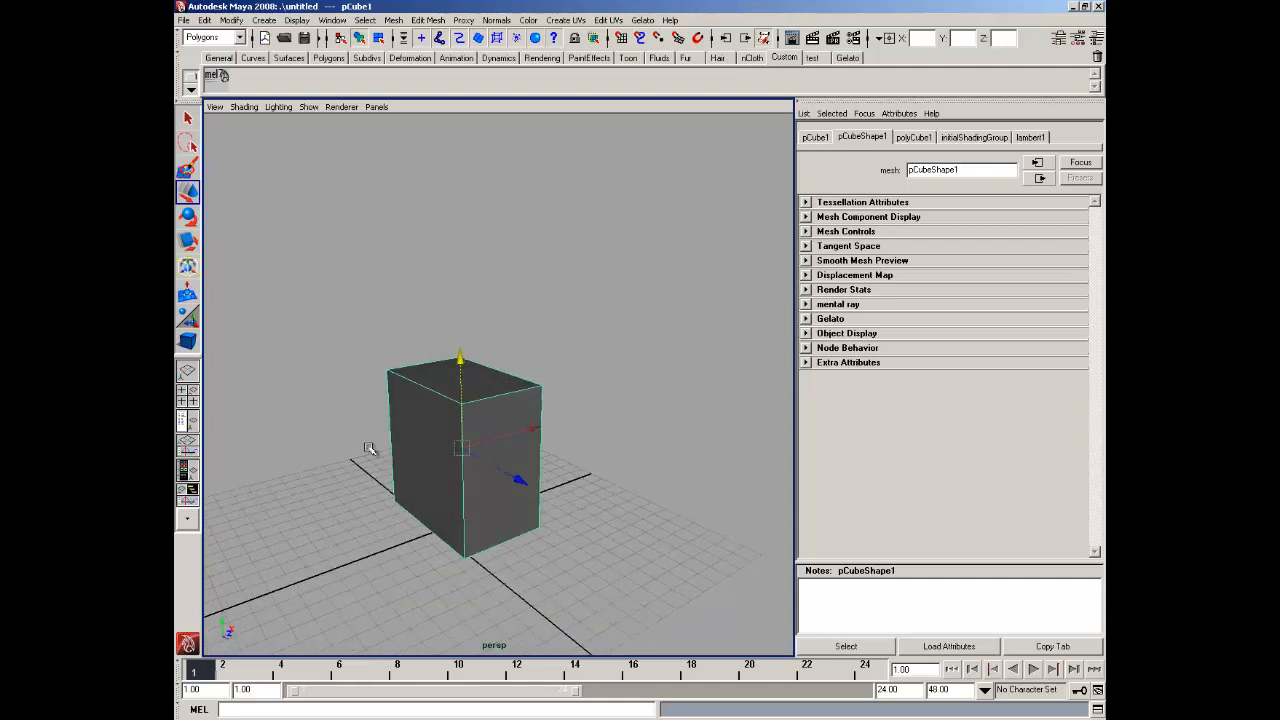
Delete the face on the box's negative X side to leave that side open
{"action": "left_click", "coordinate": [189, 119]}
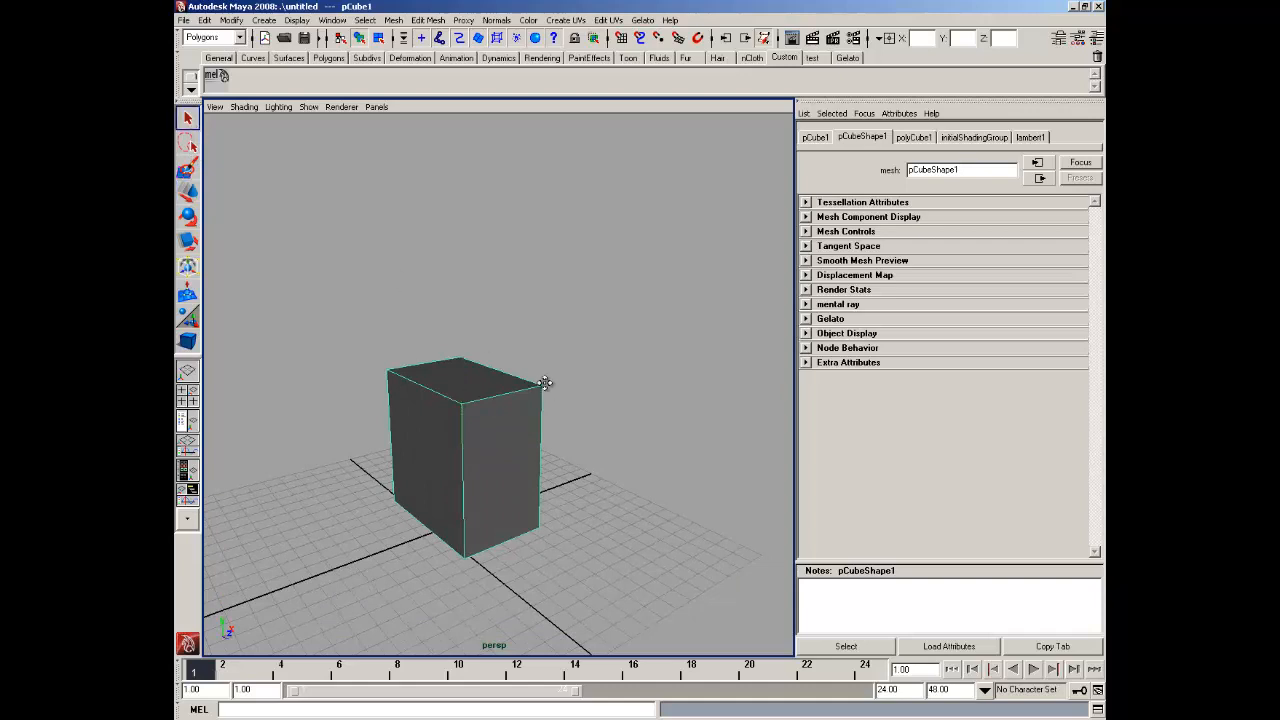
{"action": "left_click_drag", "start_coordinate": [544, 383], "coordinate": [511, 357], "text": "alt"}
{"action": "right_click_drag", "start_coordinate": [480, 331], "coordinate": [418, 381]}
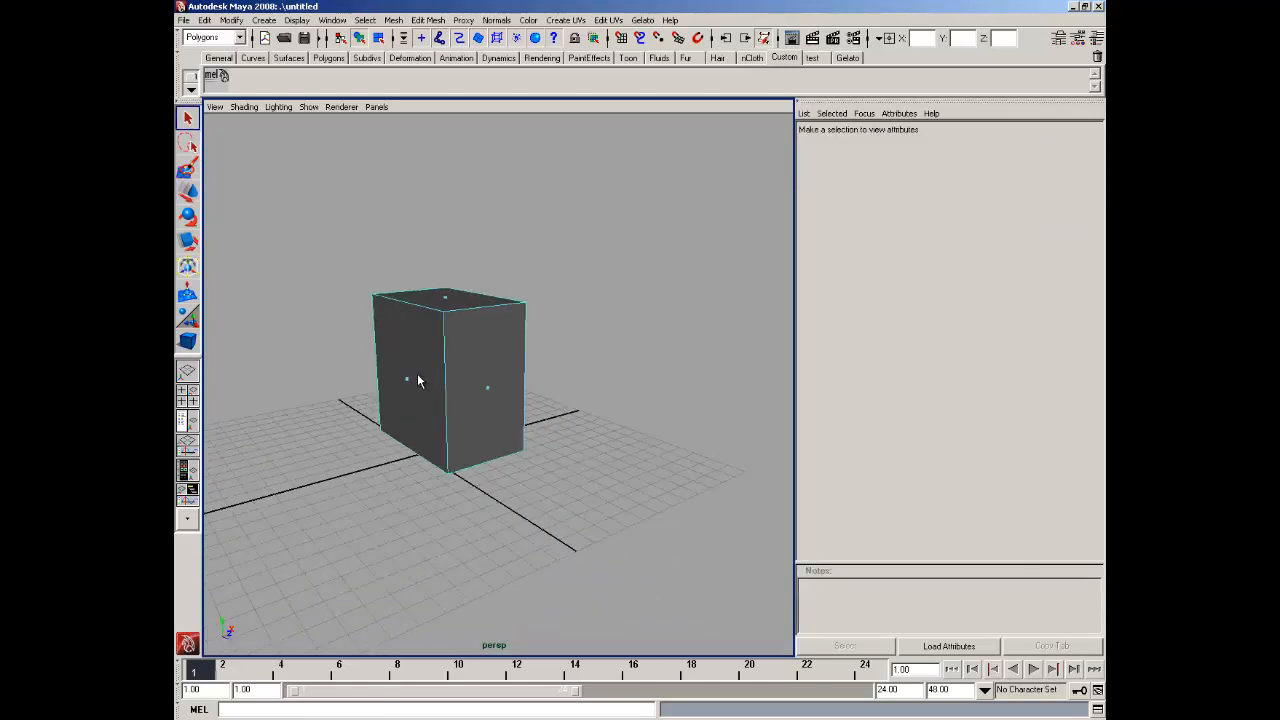
{"action": "left_click", "coordinate": [408, 384]}
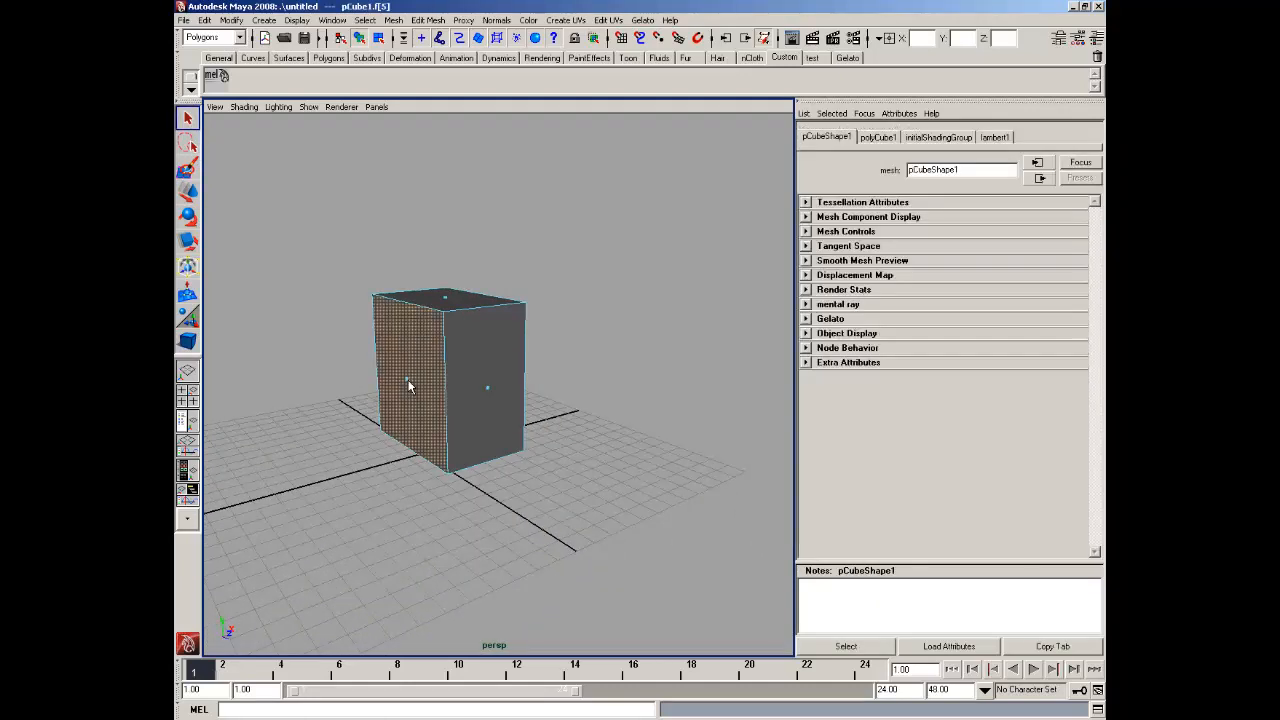
{"action": "key", "text": "Delete"}
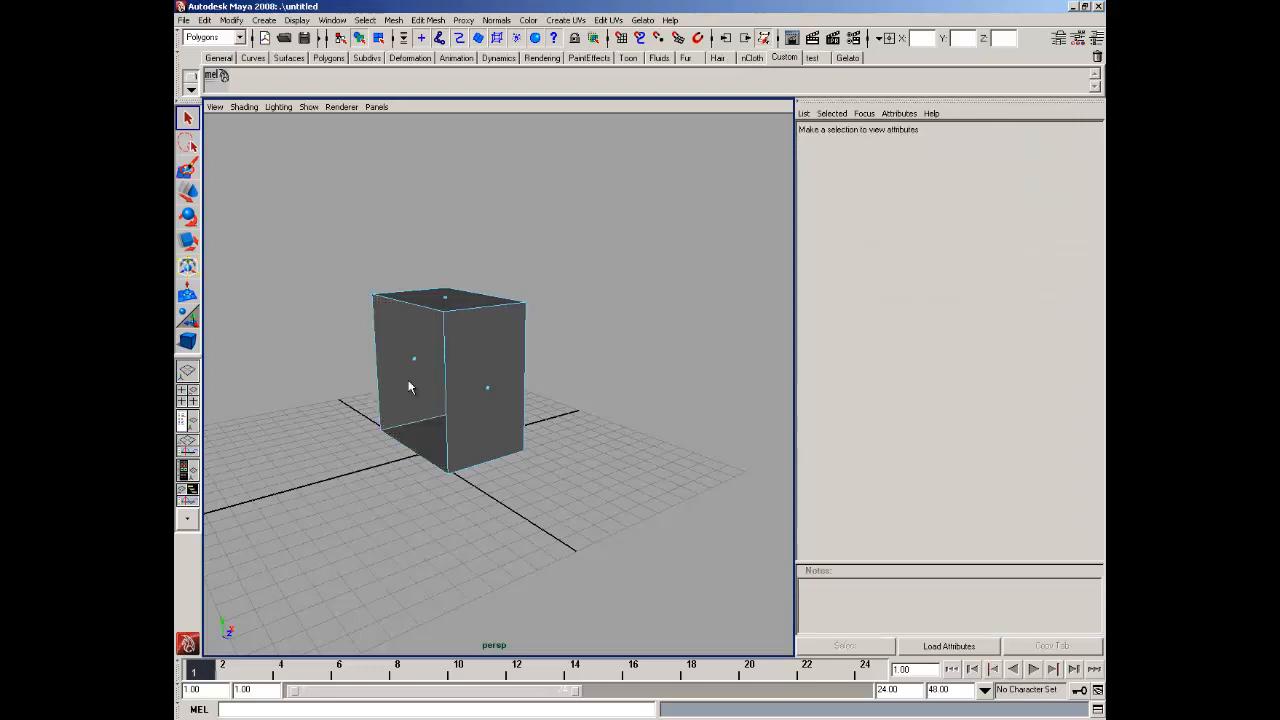
Return the box to object selection and scale it narrower along the X axis
{"action": "right_click_drag", "start_coordinate": [494, 363], "coordinate": [525, 348]}
{"action": "left_click_drag", "start_coordinate": [522, 358], "coordinate": [466, 364], "text": "alt"}
{"action": "left_click", "coordinate": [465, 364]}
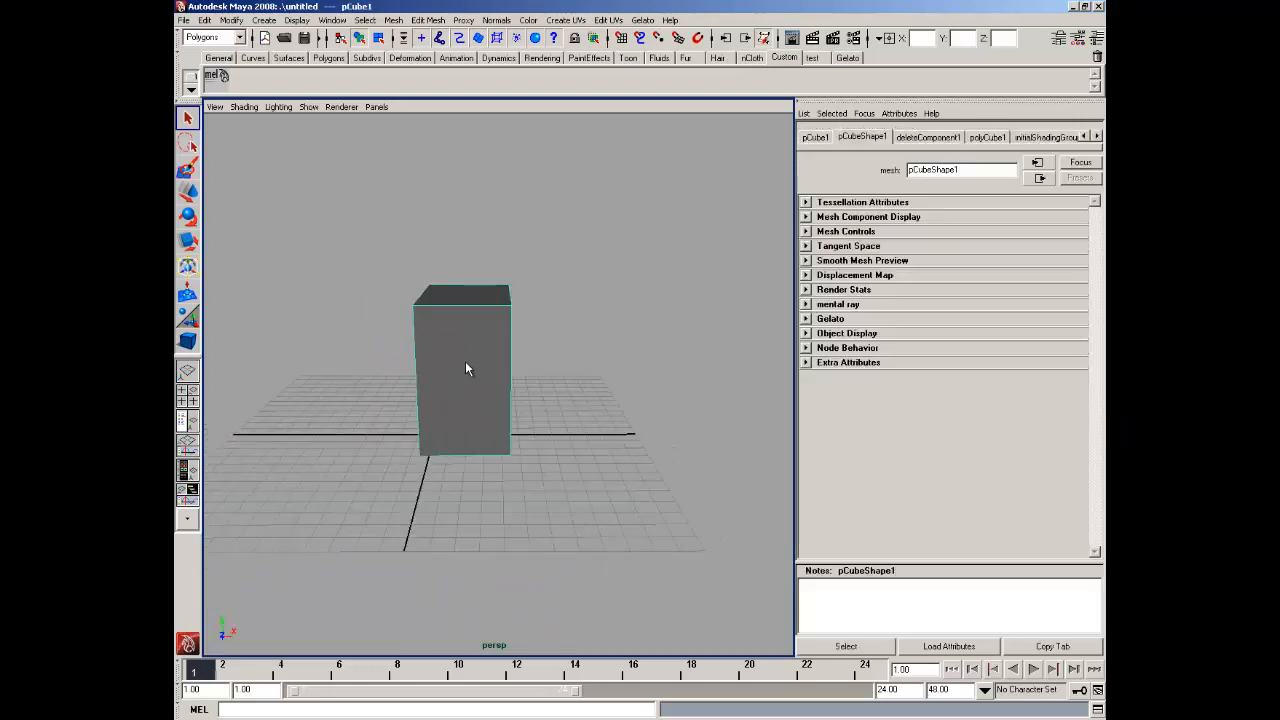
{"action": "left_click", "coordinate": [193, 238]}
{"action": "left_click_drag", "start_coordinate": [597, 366], "coordinate": [561, 364]}
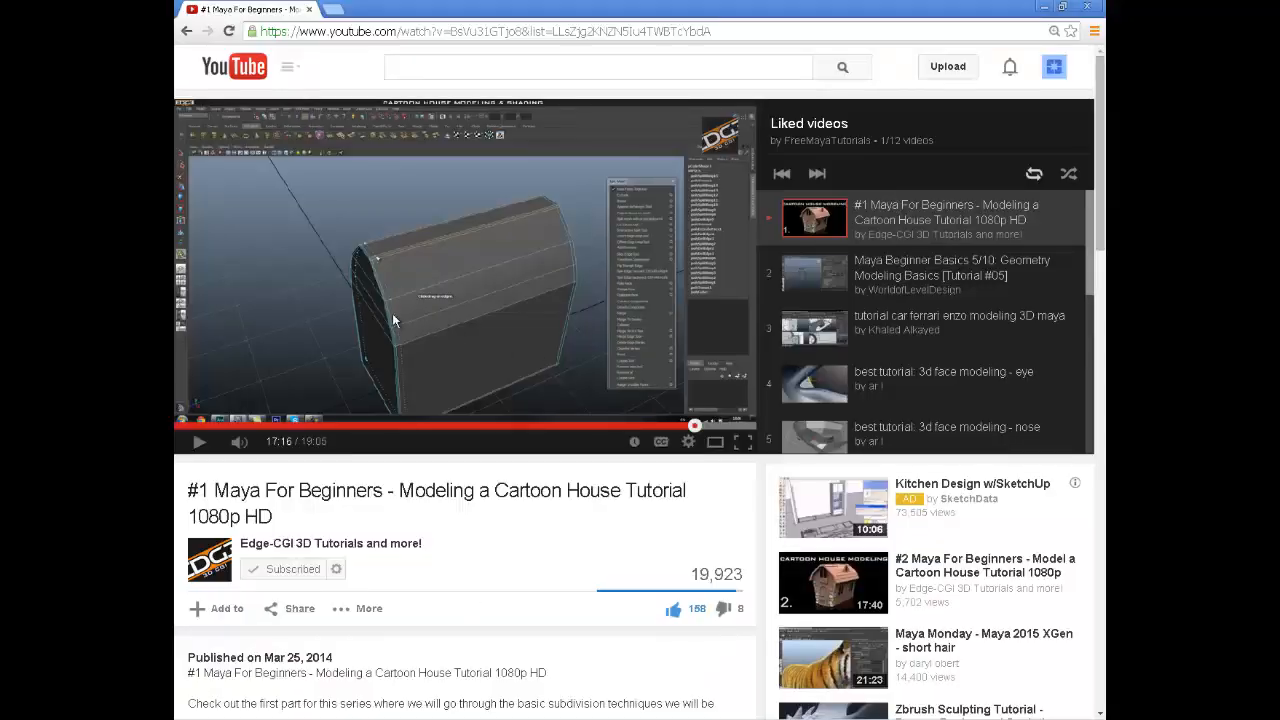
Switch to the YouTube cartoon house tutorial in the browser, play it, skip slightly ahead and pause it
{"action": "left_click", "coordinate": [200, 442]}
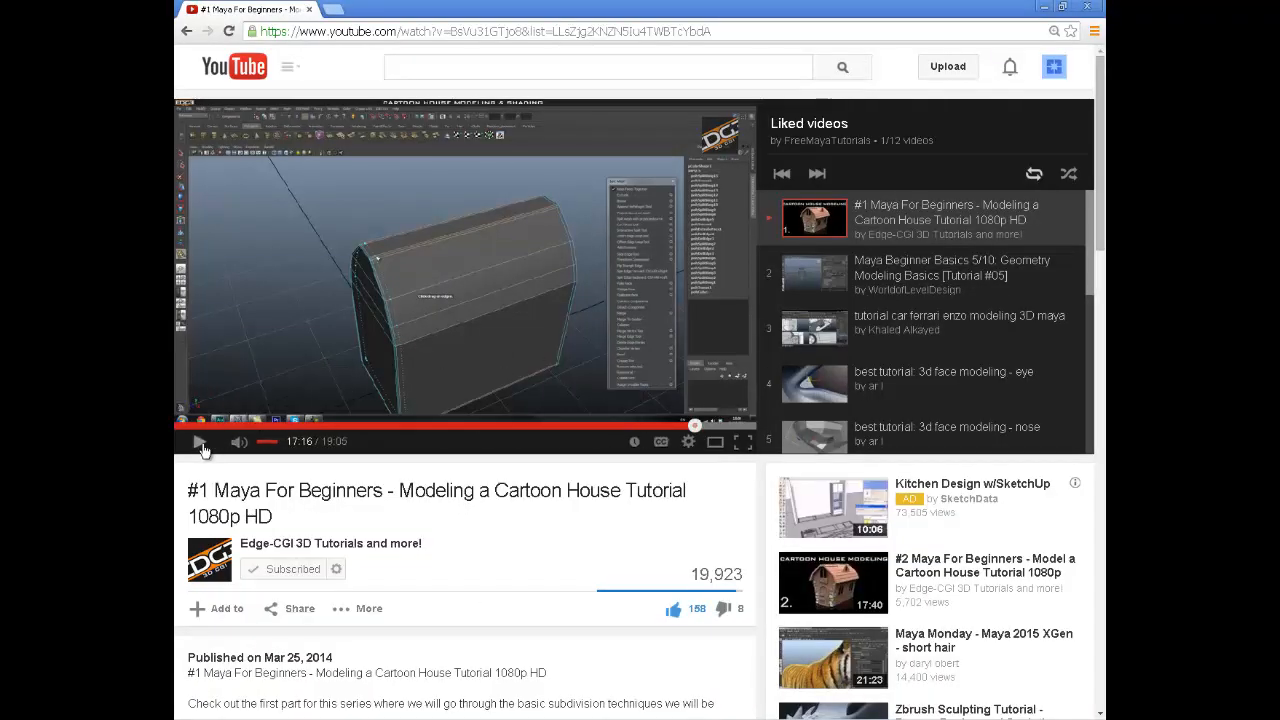
{"action": "left_click", "coordinate": [709, 428]}
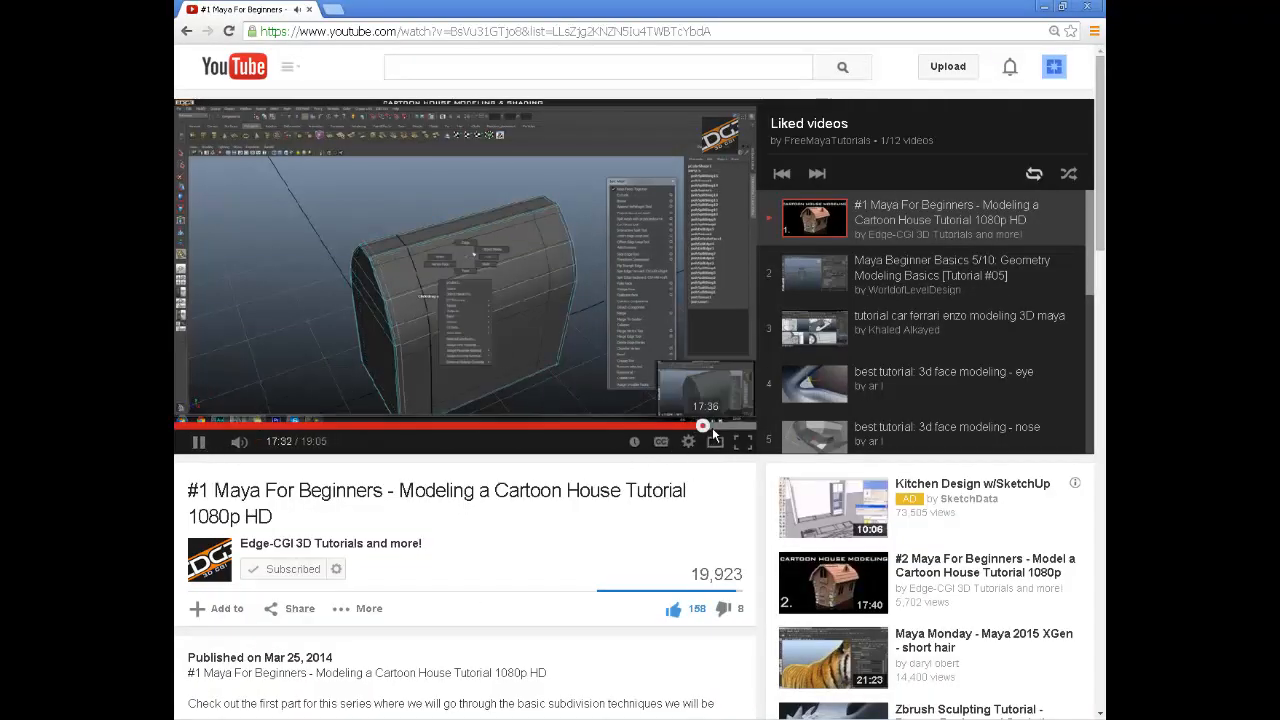
{"action": "left_click", "coordinate": [200, 443]}
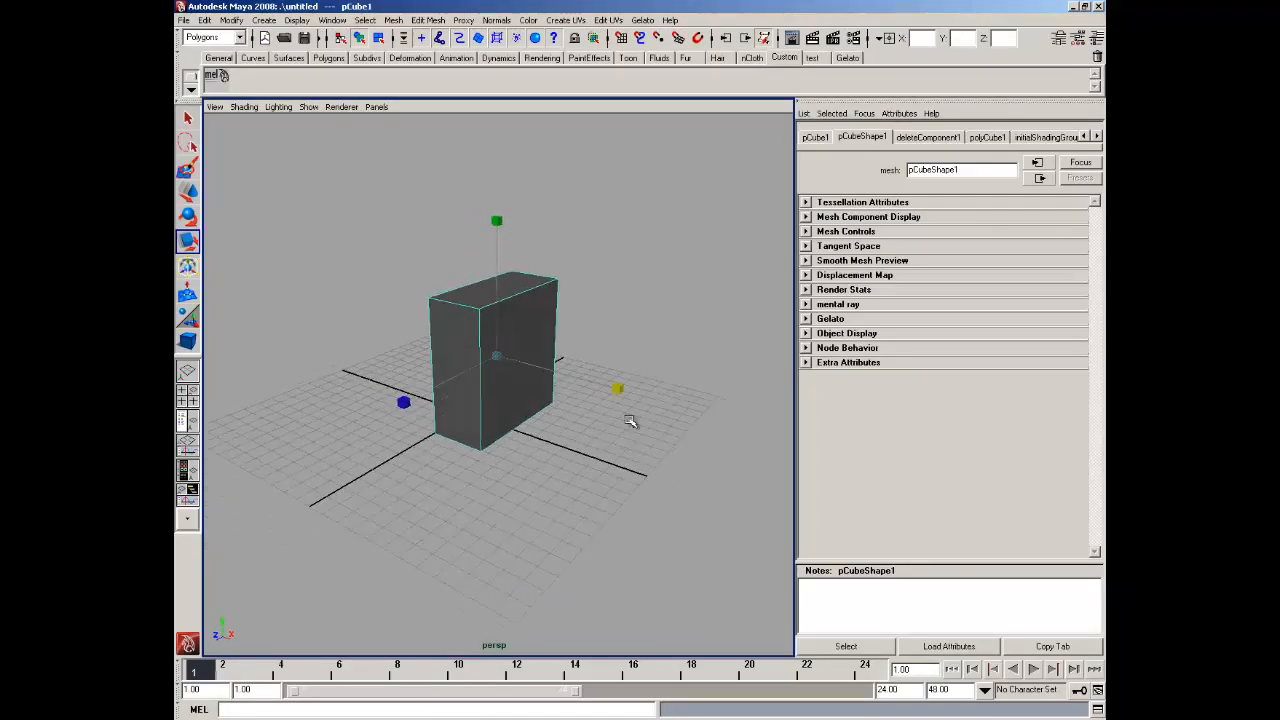
Switch back to Maya, scale the open box along the X axis again and reselect it
{"action": "left_click_drag", "start_coordinate": [618, 388], "coordinate": [648, 392]}
{"action": "left_click_drag", "start_coordinate": [458, 401], "coordinate": [598, 363], "text": "alt"}
{"action": "left_click", "coordinate": [634, 282]}
{"action": "left_click", "coordinate": [519, 365]}
{"action": "mouse_move", "coordinate": [530, 330]}
{"action": "left_mouse_down", "text": "alt"}
{"action": "mouse_move", "coordinate": [493, 318]}
{"action": "mouse_move", "coordinate": [523, 312]}
{"action": "left_mouse_up", "text": "alt"}
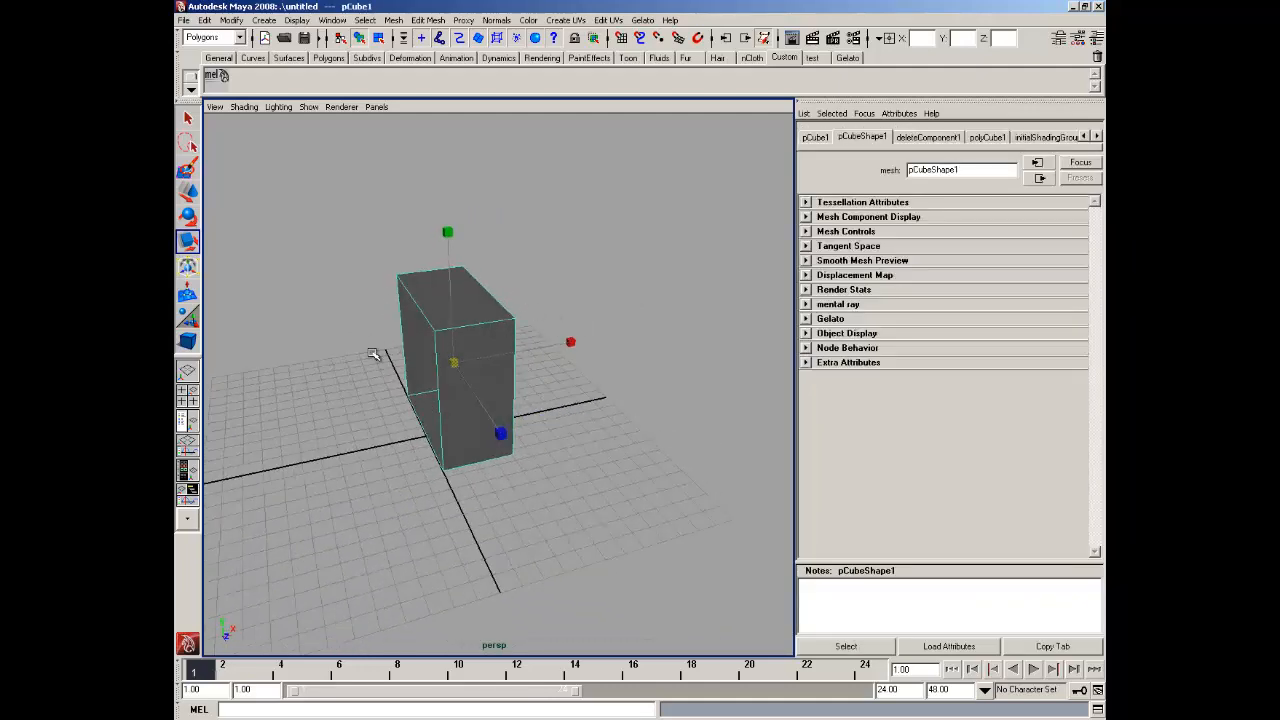
{"action": "left_click_drag", "start_coordinate": [373, 354], "coordinate": [369, 345], "text": "alt"}
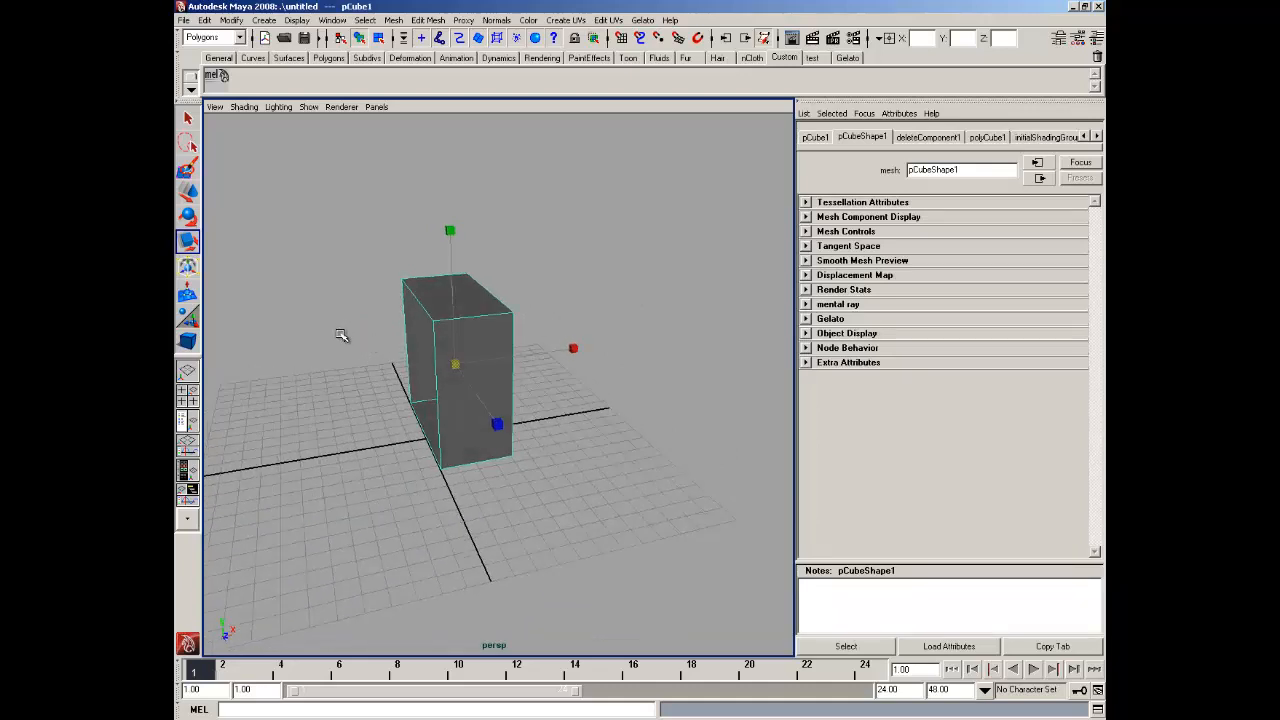
Reset the Duplicate Special options and set the geometry type to Instance
{"action": "left_click", "coordinate": [205, 21]}
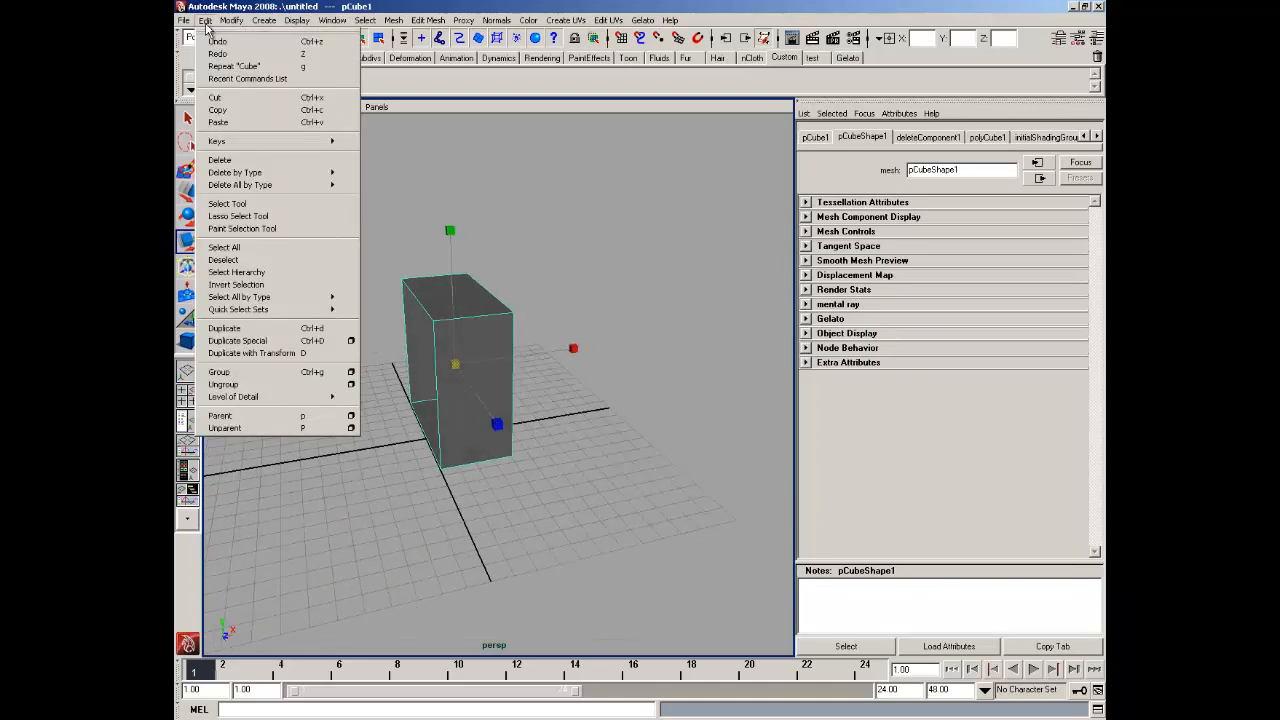
{"action": "left_click", "coordinate": [350, 341]}
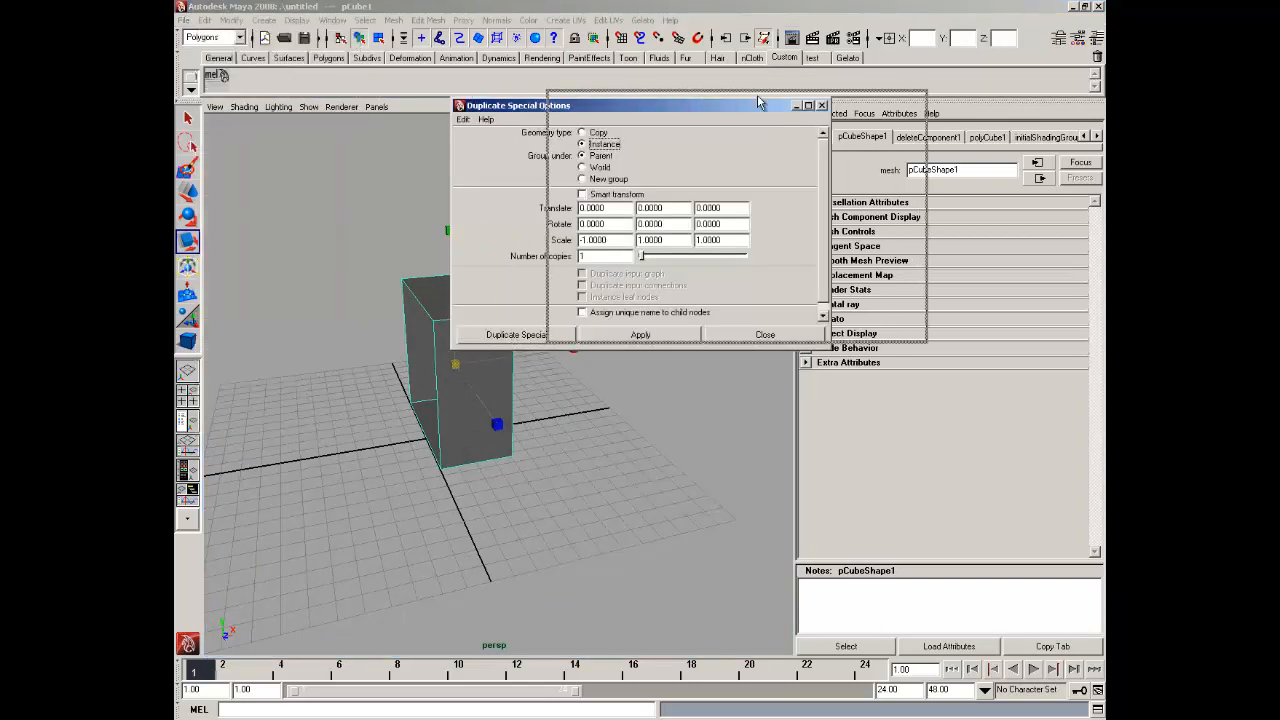
{"action": "left_click_drag", "start_coordinate": [638, 107], "coordinate": [780, 98]}
{"action": "left_click", "coordinate": [729, 126]}
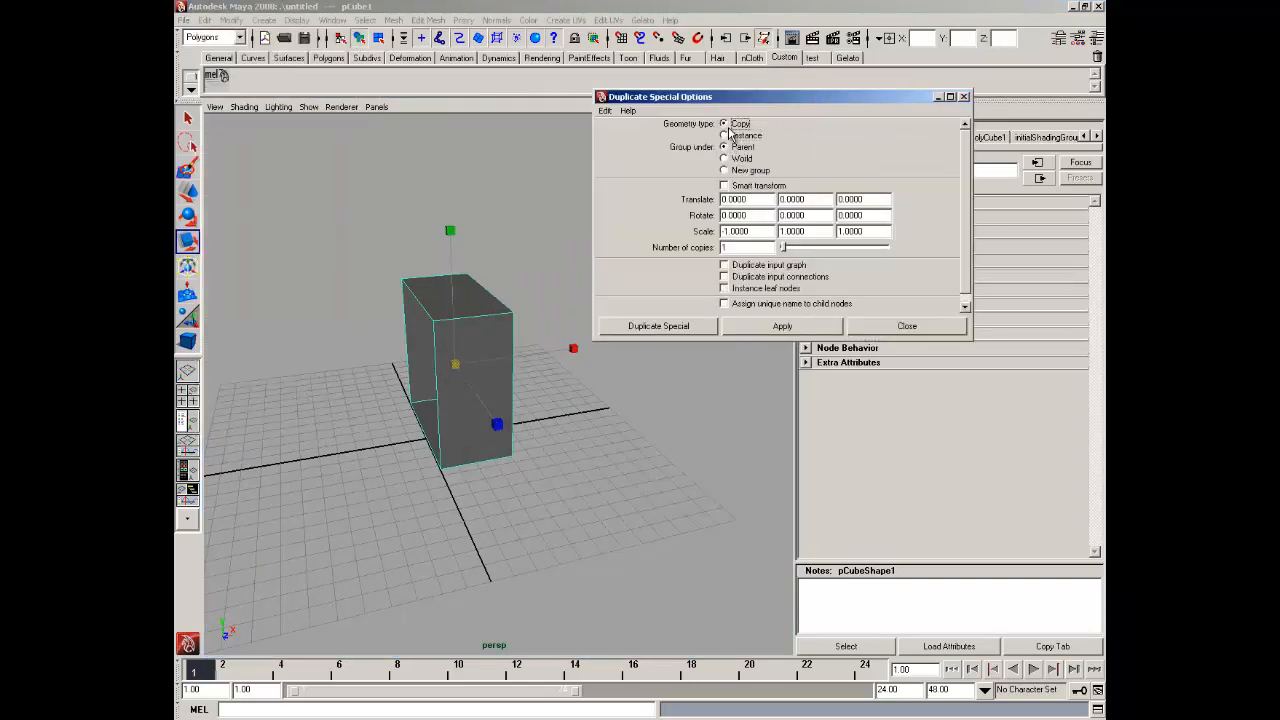
{"action": "left_click", "coordinate": [726, 135]}
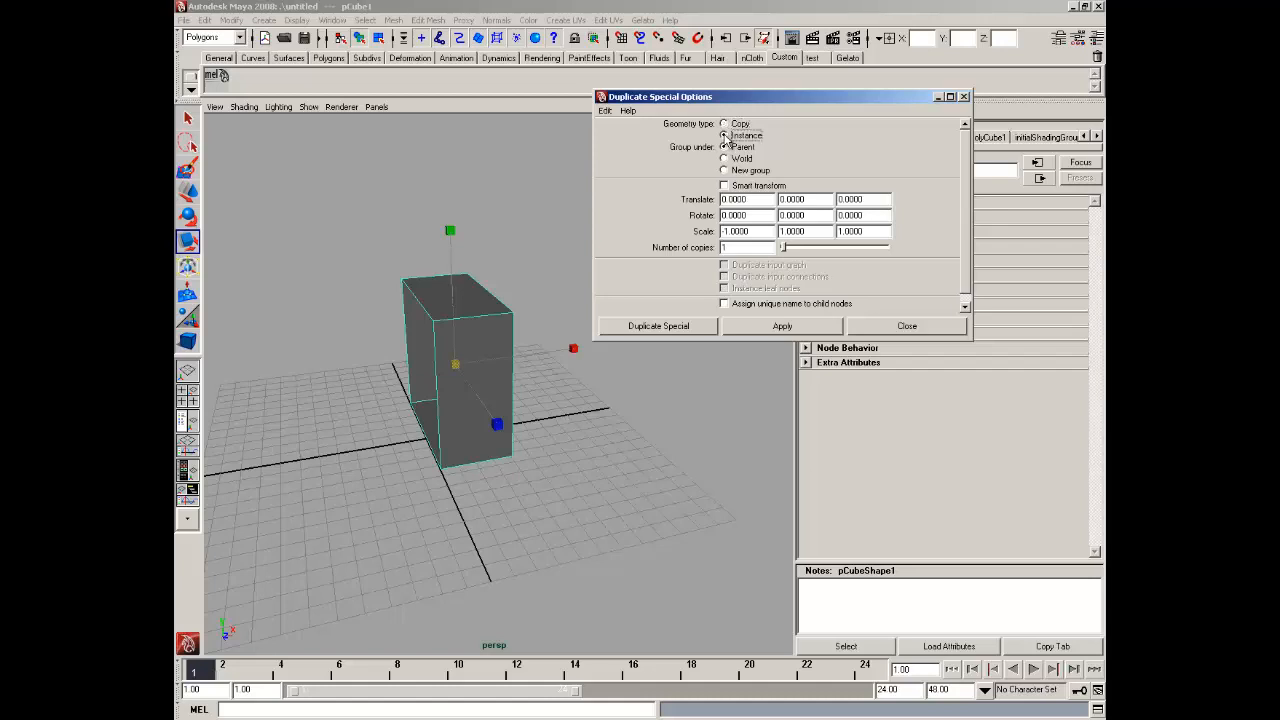
{"action": "left_click", "coordinate": [605, 110]}
{"action": "left_click", "coordinate": [625, 137]}
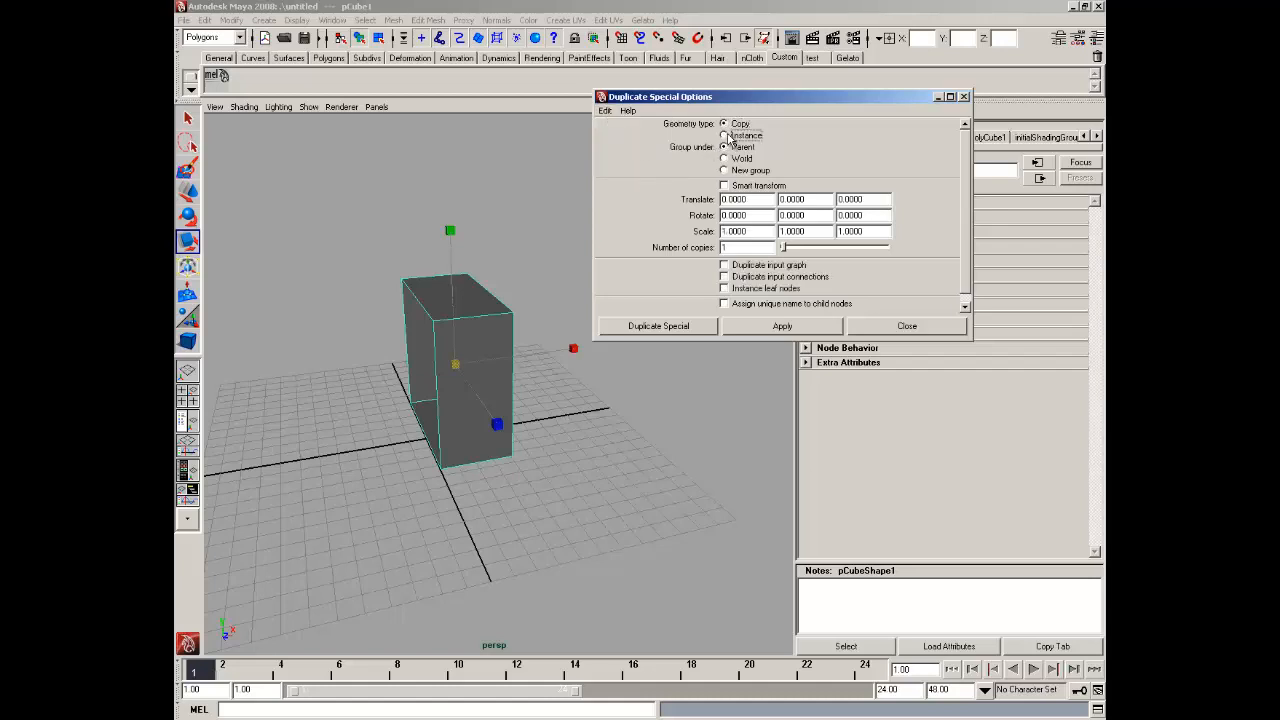
{"action": "left_click", "coordinate": [725, 135]}
Edit the X scale, create one instanced duplicate of the open box and slide it along X beside the original's open side
{"action": "left_click_drag", "start_coordinate": [528, 397], "coordinate": [506, 388], "text": "alt"}
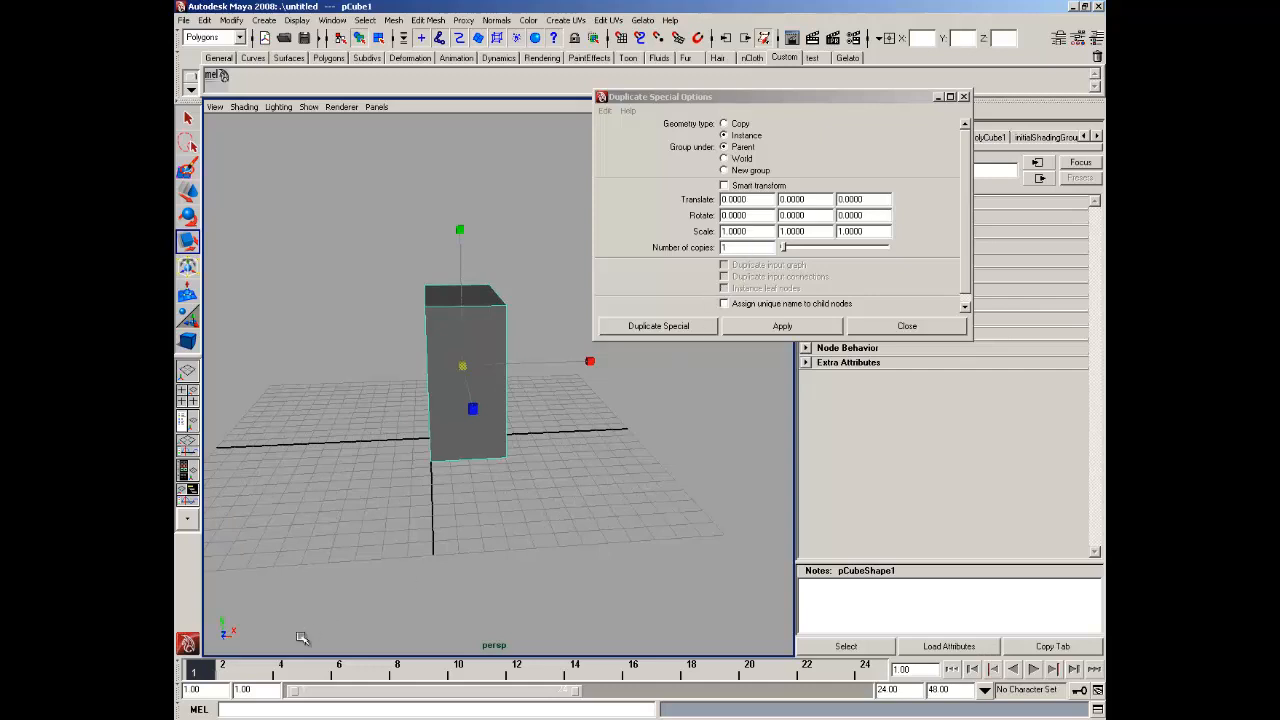
{"action": "left_click", "coordinate": [188, 194]}
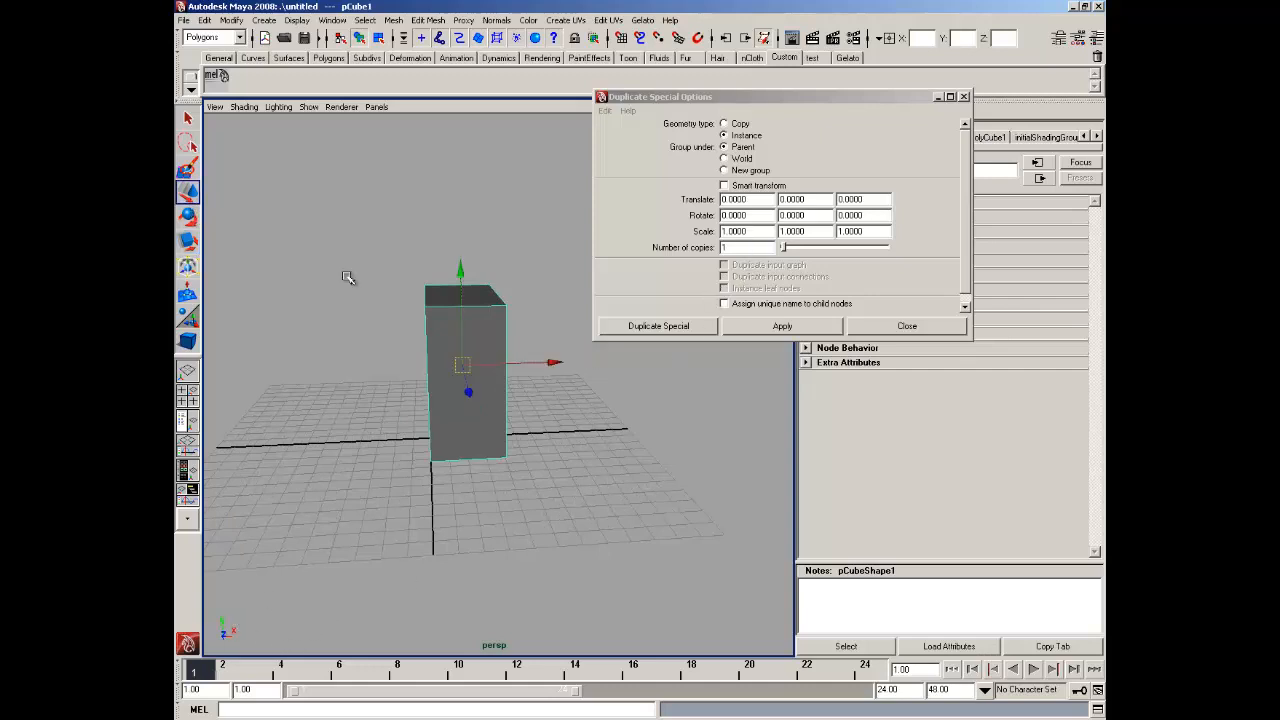
{"action": "left_click_drag", "start_coordinate": [568, 350], "coordinate": [566, 371], "text": "alt"}
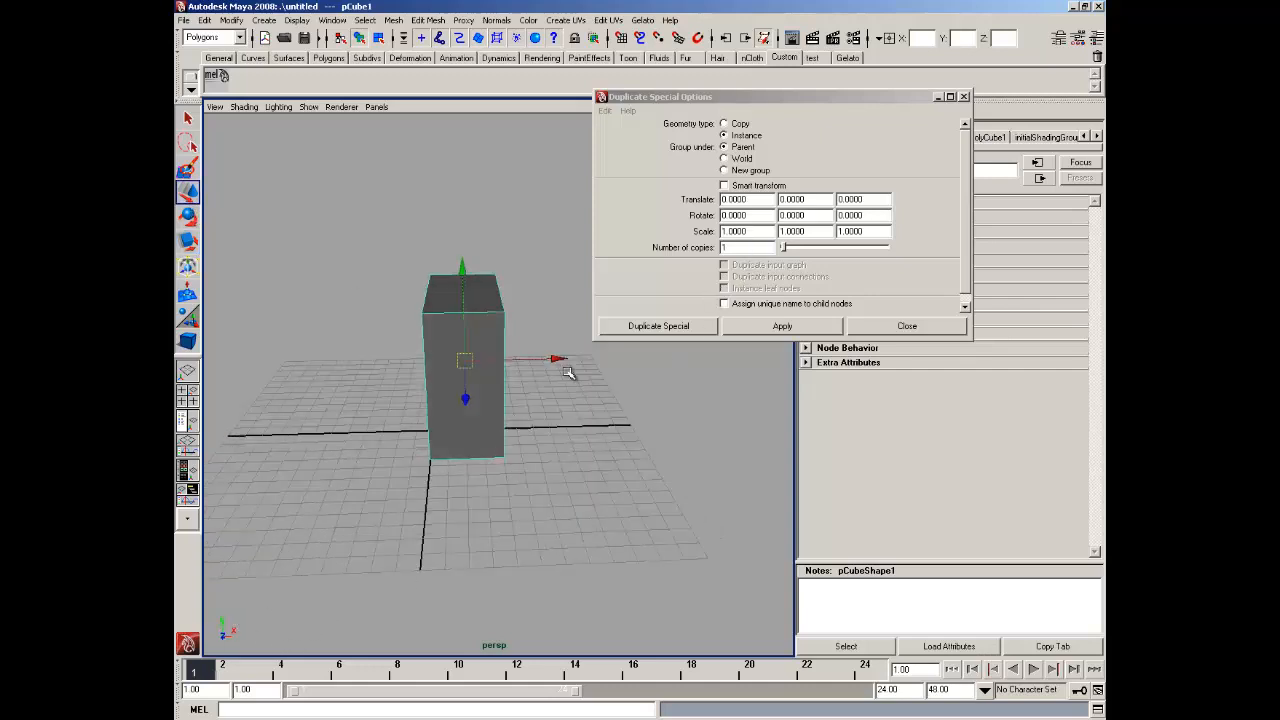
{"action": "left_click", "coordinate": [750, 231]}
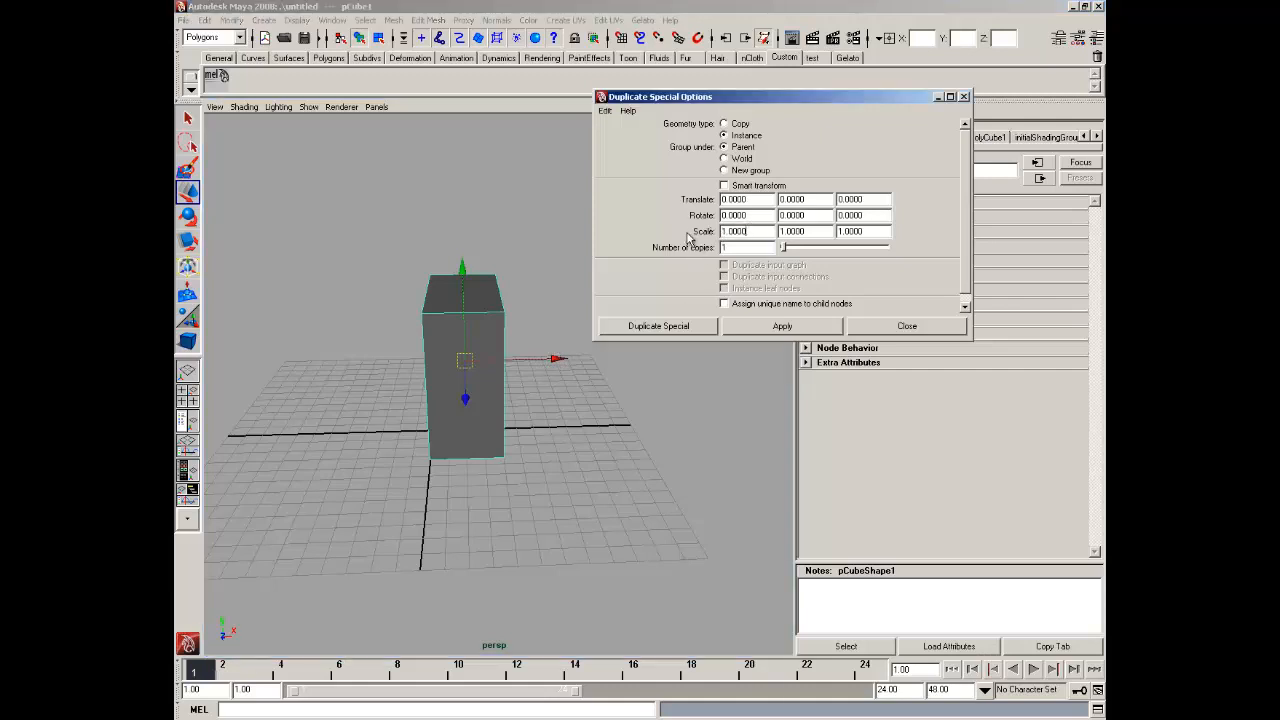
{"action": "double_click", "coordinate": [750, 231]}
{"action": "left_click", "coordinate": [657, 327]}
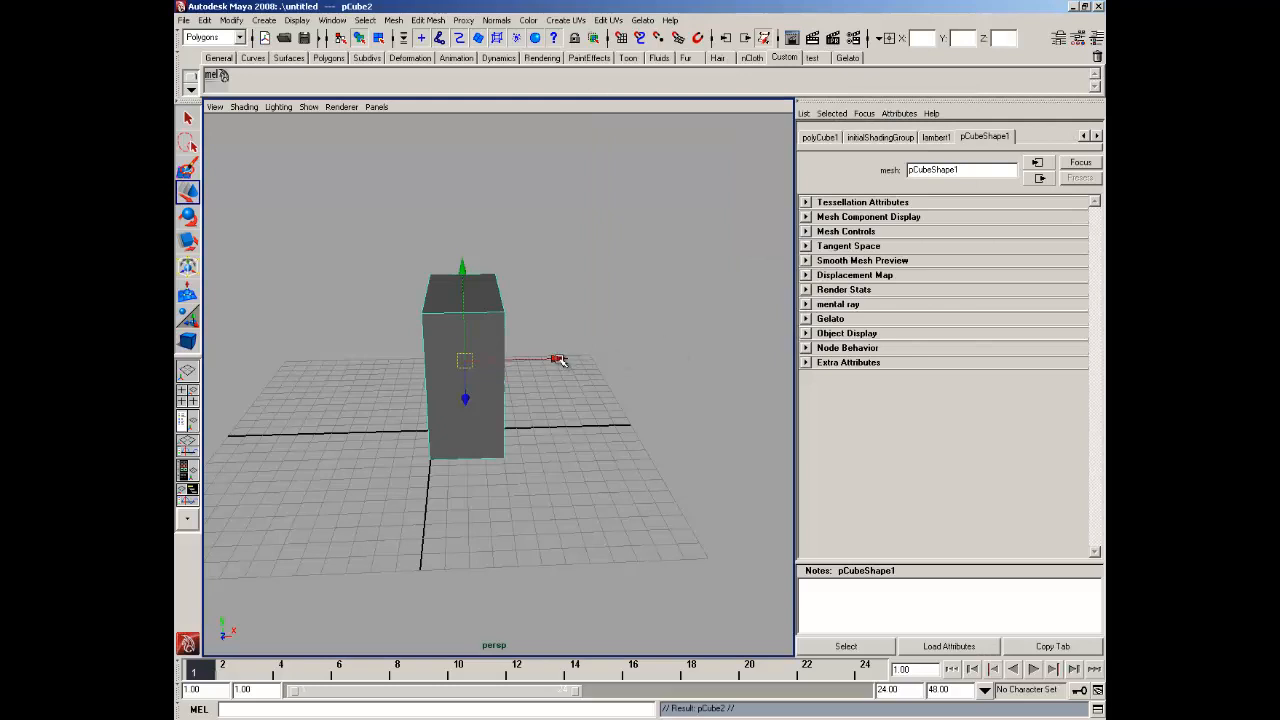
{"action": "left_click_drag", "start_coordinate": [560, 360], "coordinate": [502, 345]}
Try moving a top corner vertex of the original half to test the instance, and return to object selection
{"action": "left_click", "coordinate": [510, 347]}
{"action": "left_click", "coordinate": [517, 354]}
{"action": "right_click_drag", "start_coordinate": [545, 346], "coordinate": [503, 346]}
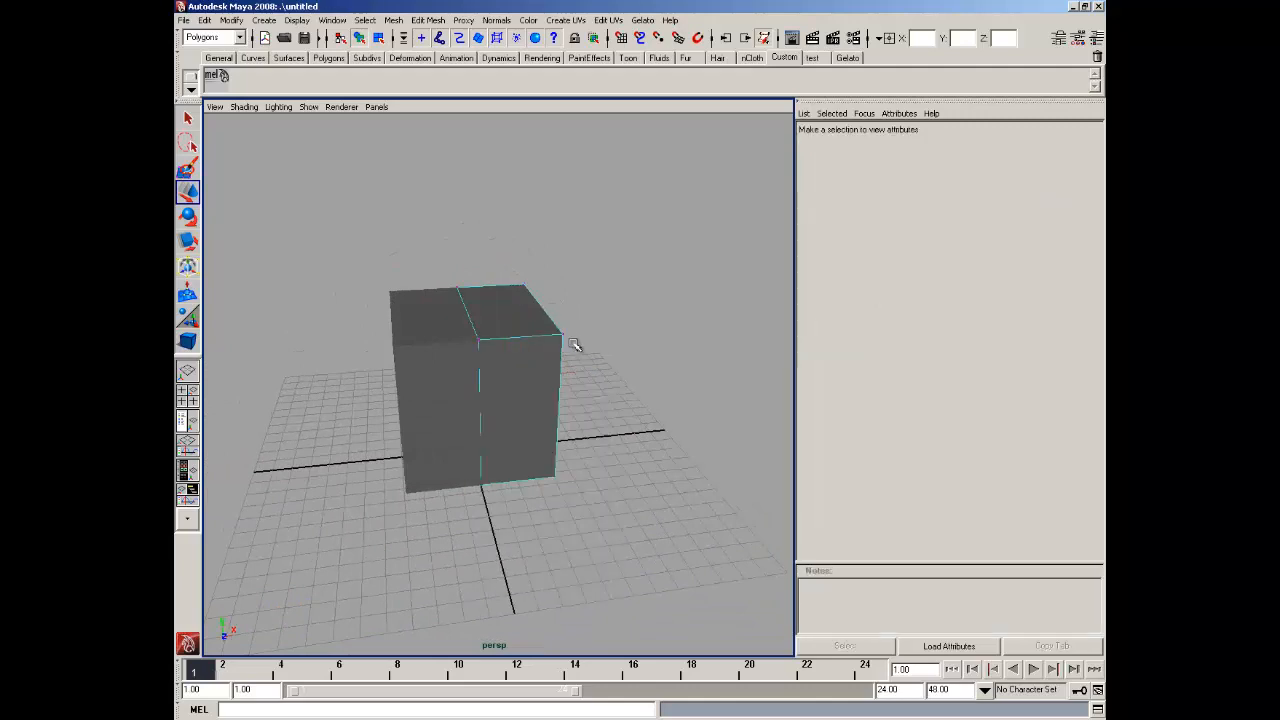
{"action": "left_click", "coordinate": [563, 334]}
{"action": "left_click_drag", "start_coordinate": [568, 250], "coordinate": [537, 243]}
{"action": "left_click", "coordinate": [649, 309]}
{"action": "left_click_drag", "start_coordinate": [649, 309], "coordinate": [528, 350], "text": "alt"}
{"action": "right_click_drag", "start_coordinate": [528, 350], "coordinate": [557, 334]}
Extrude the top face of the original half and raise the extruded face along the Y axis
{"action": "mouse_move", "coordinate": [537, 357]}
{"action": "left_mouse_down", "text": "alt"}
{"action": "mouse_move", "coordinate": [457, 338]}
{"action": "mouse_move", "coordinate": [403, 352]}
{"action": "mouse_move", "coordinate": [533, 343]}
{"action": "left_mouse_up", "text": "alt"}
{"action": "scroll", "coordinate": [531, 343], "scroll_direction": "down", "scroll_amount": 3}
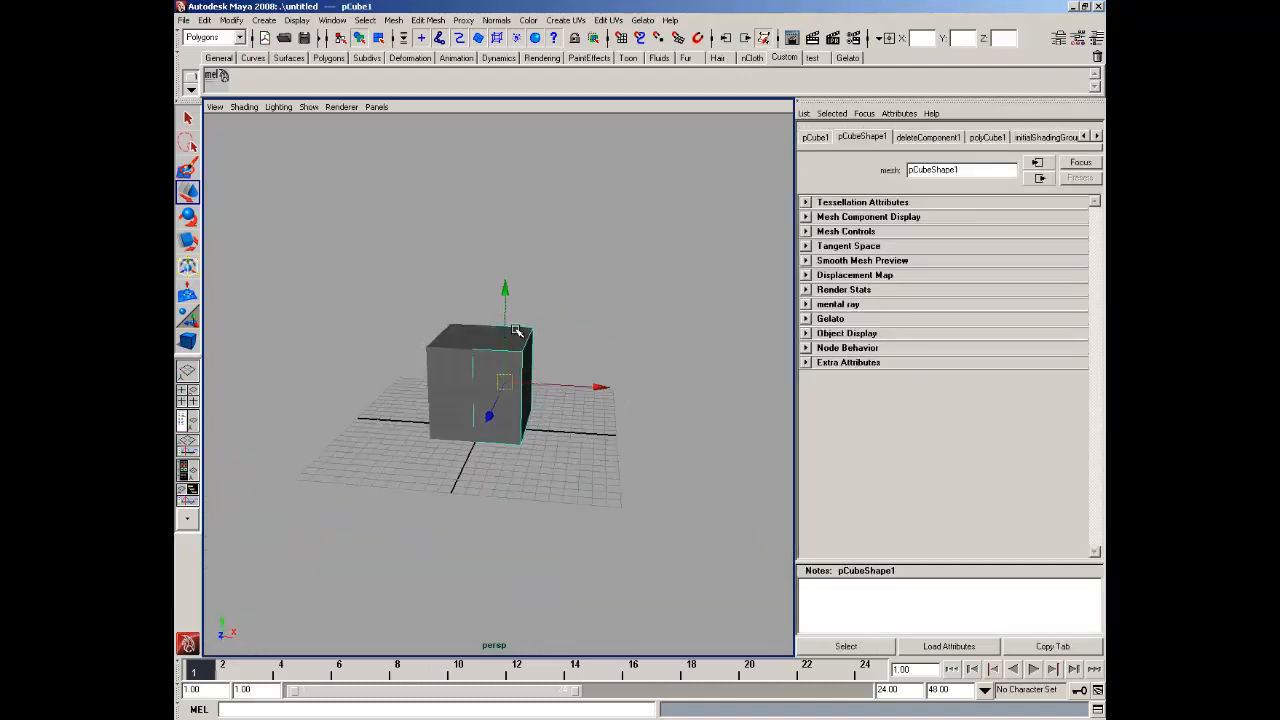
{"action": "right_click_drag", "start_coordinate": [518, 330], "coordinate": [518, 354]}
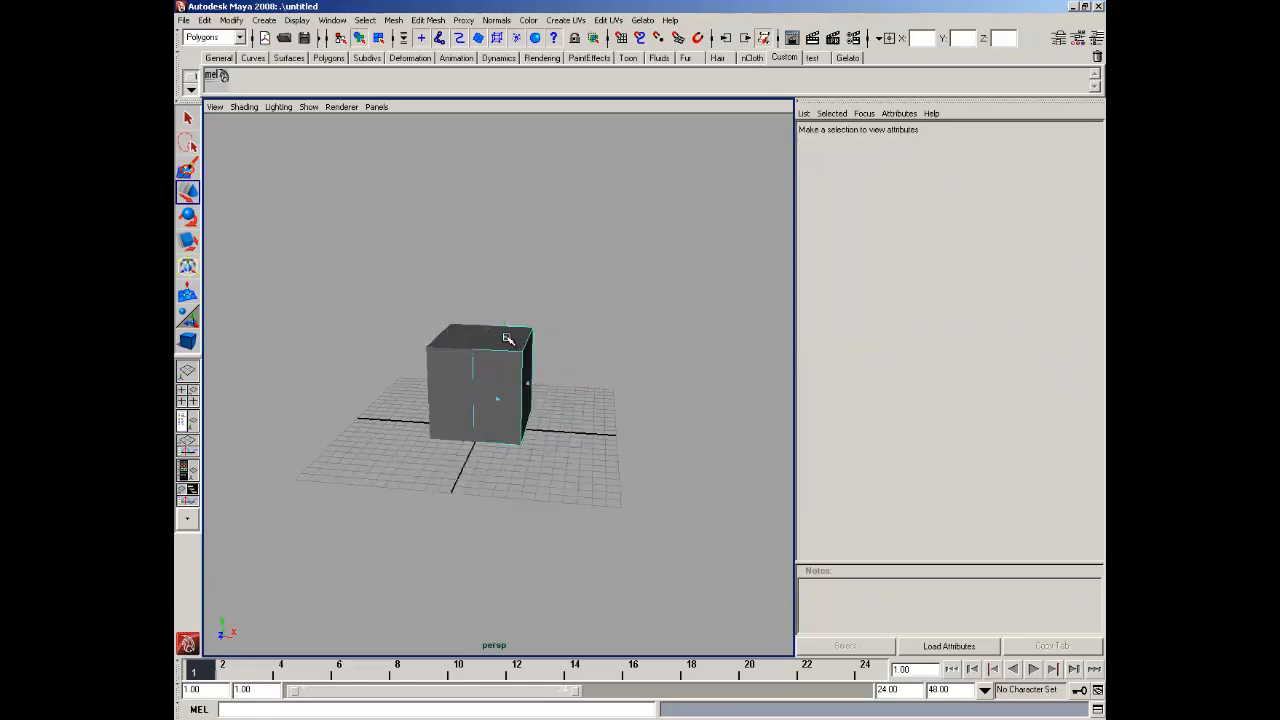
{"action": "left_click", "coordinate": [507, 339]}
{"action": "key", "text": "f"}
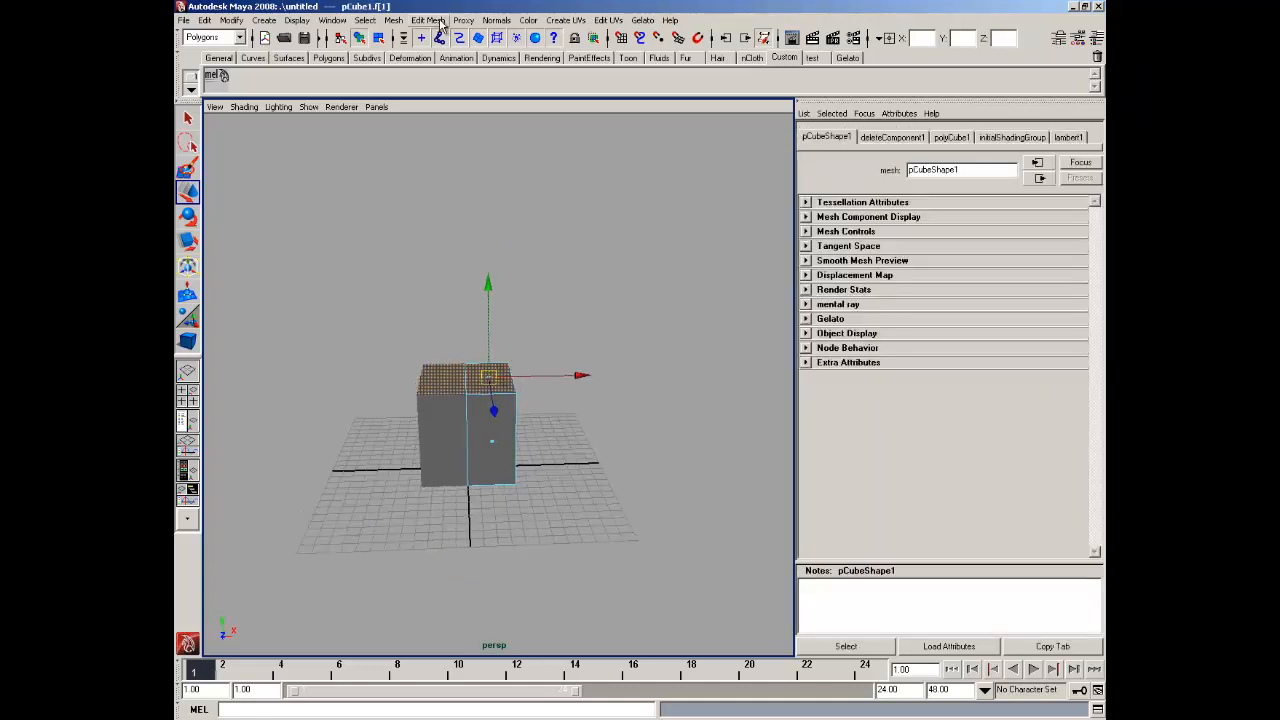
{"action": "left_click", "coordinate": [440, 22]}
{"action": "left_click", "coordinate": [443, 55]}
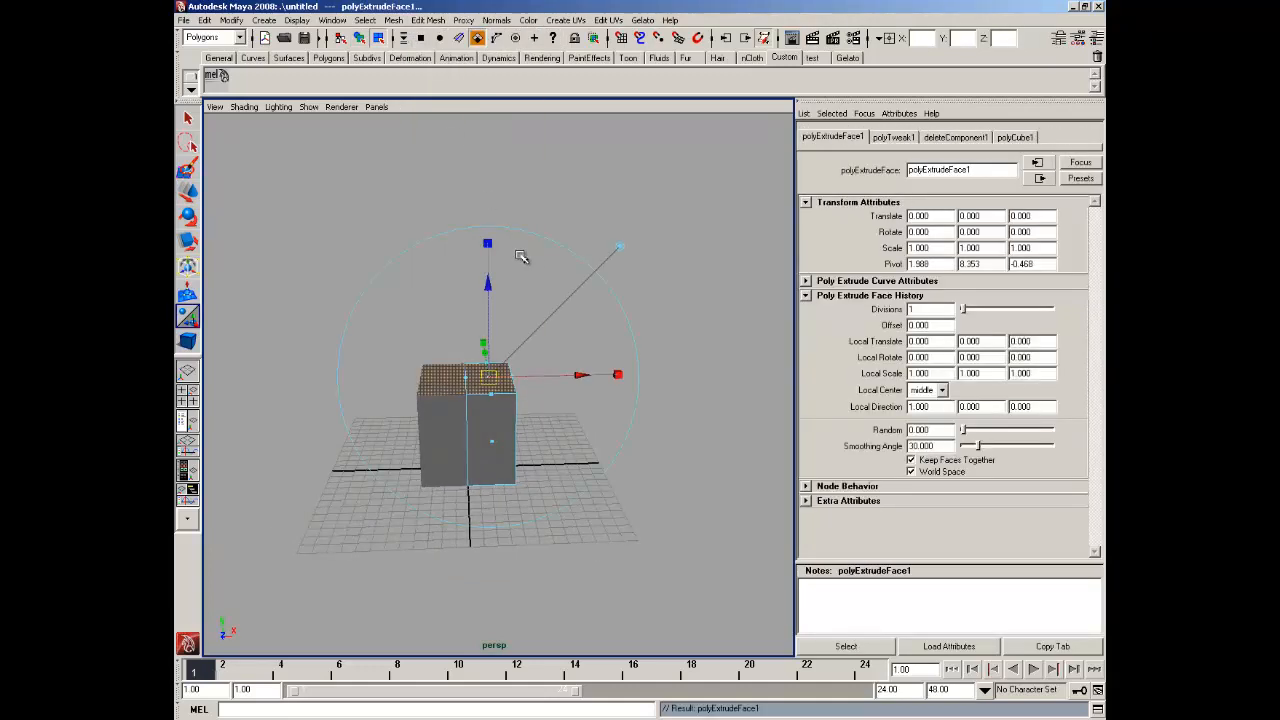
{"action": "key", "text": "w"}
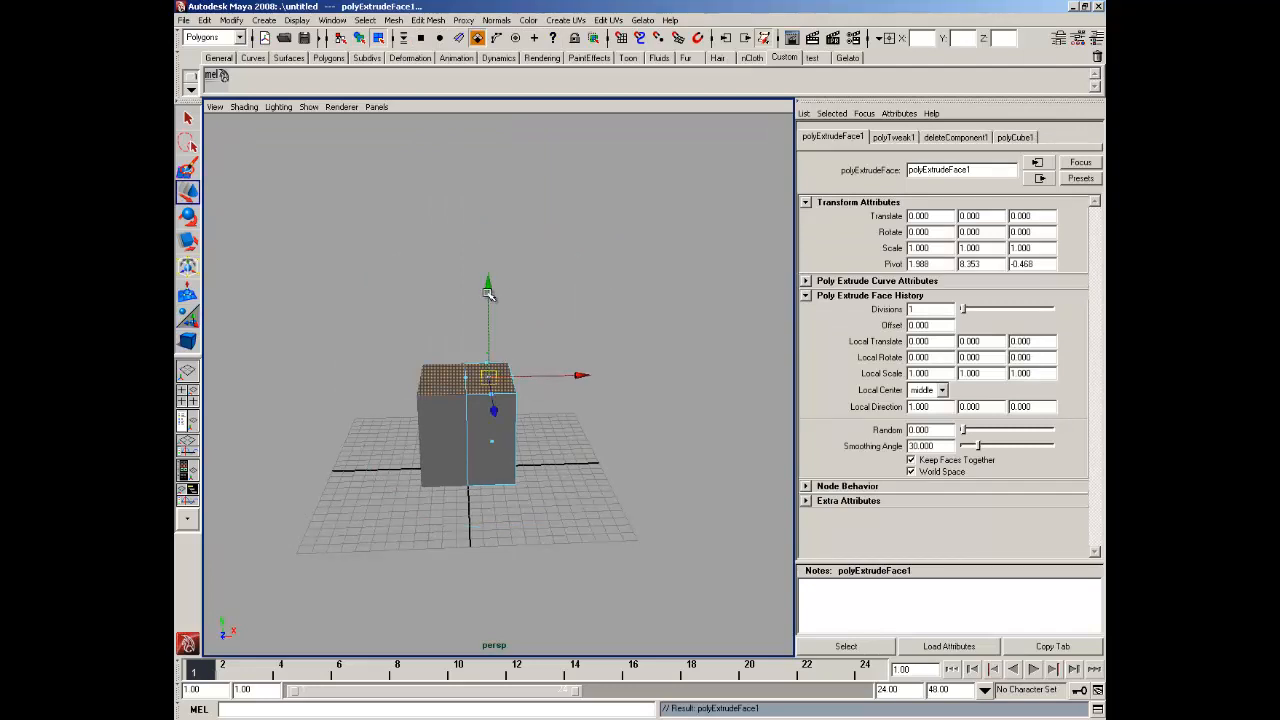
{"action": "left_click_drag", "start_coordinate": [488, 292], "coordinate": [488, 263]}
Scale the extruded top face narrower along the X axis and clear the selection
{"action": "left_click", "coordinate": [187, 240]}
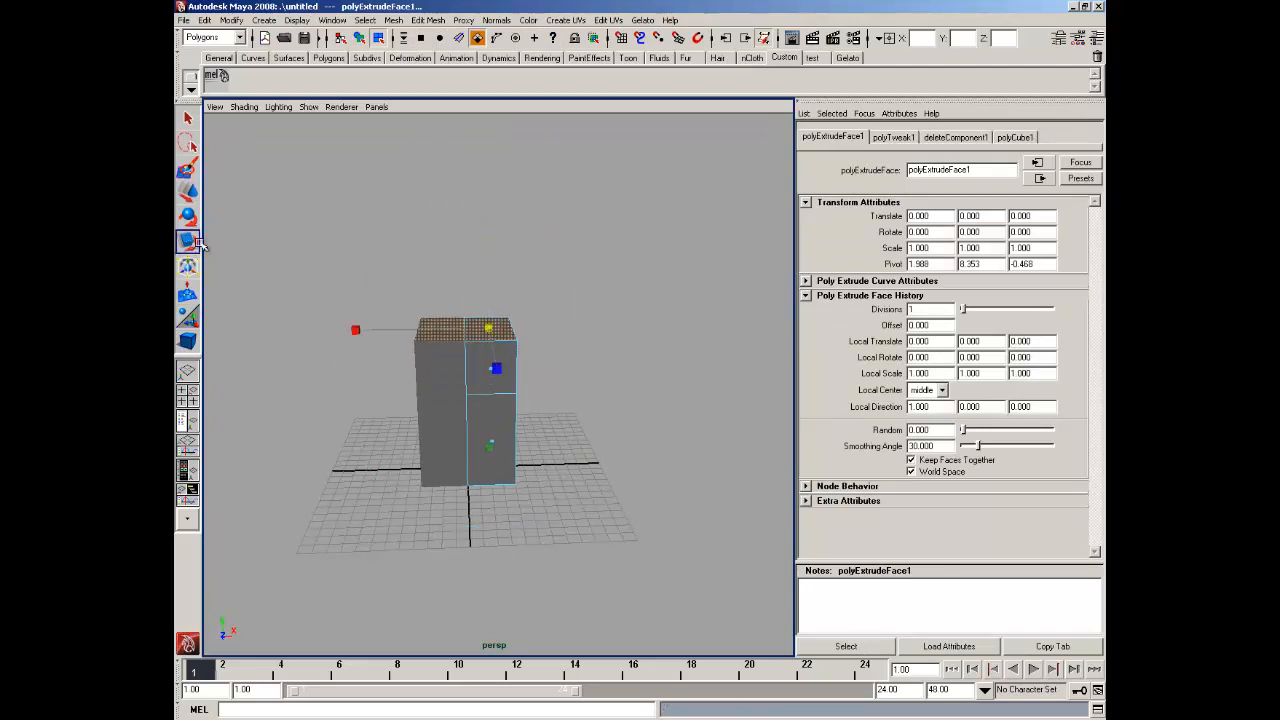
{"action": "left_click_drag", "start_coordinate": [440, 400], "coordinate": [402, 392], "text": "alt"}
{"action": "left_click_drag", "start_coordinate": [357, 354], "coordinate": [404, 353]}
{"action": "left_click", "coordinate": [580, 344]}
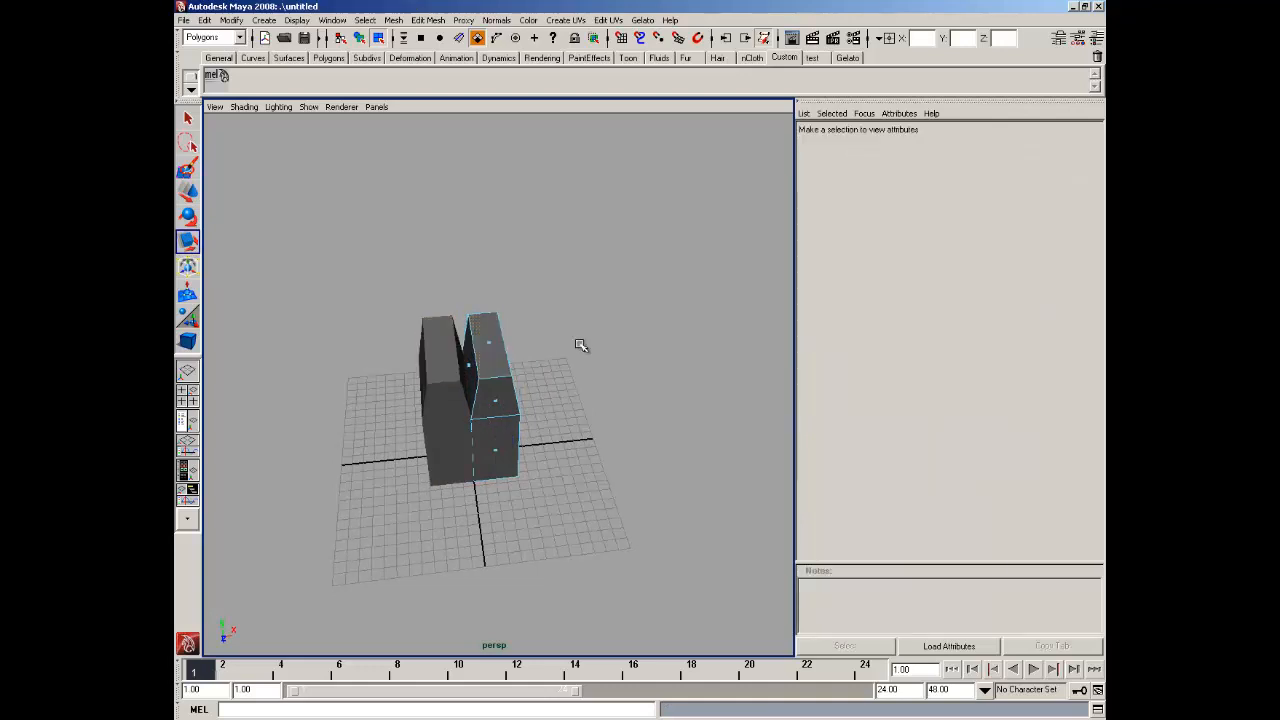
Move the front and back inner top vertices of the original half along X to meet the duplicate half
{"action": "left_click_drag", "start_coordinate": [580, 344], "coordinate": [558, 324], "text": "alt"}
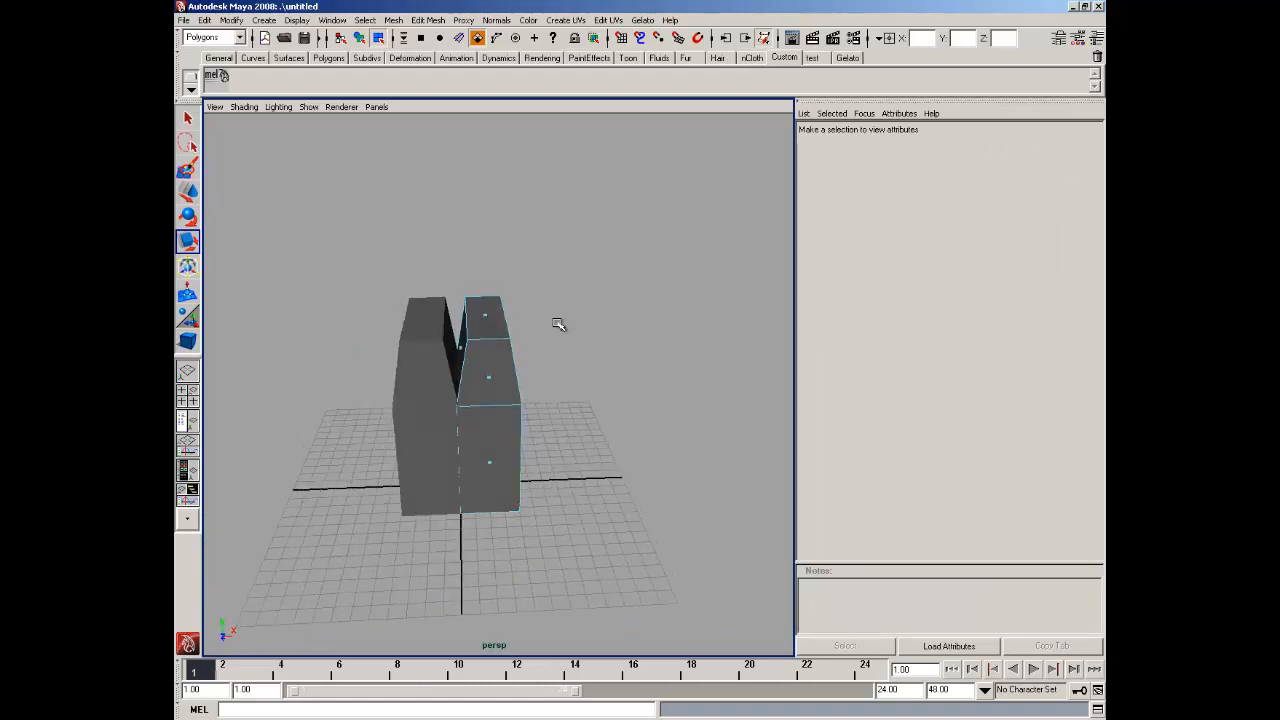
{"action": "left_click", "coordinate": [459, 345]}
{"action": "left_click", "coordinate": [518, 350]}
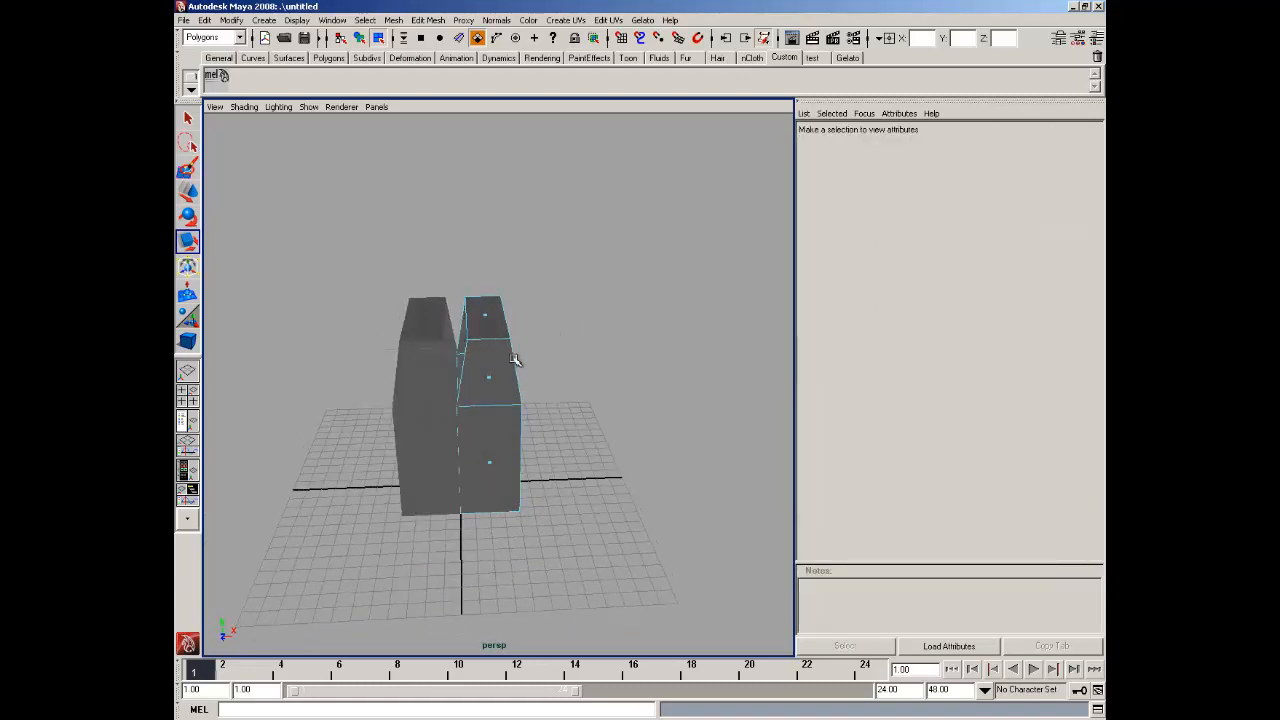
{"action": "left_click_drag", "start_coordinate": [480, 333], "coordinate": [488, 354], "text": "alt"}
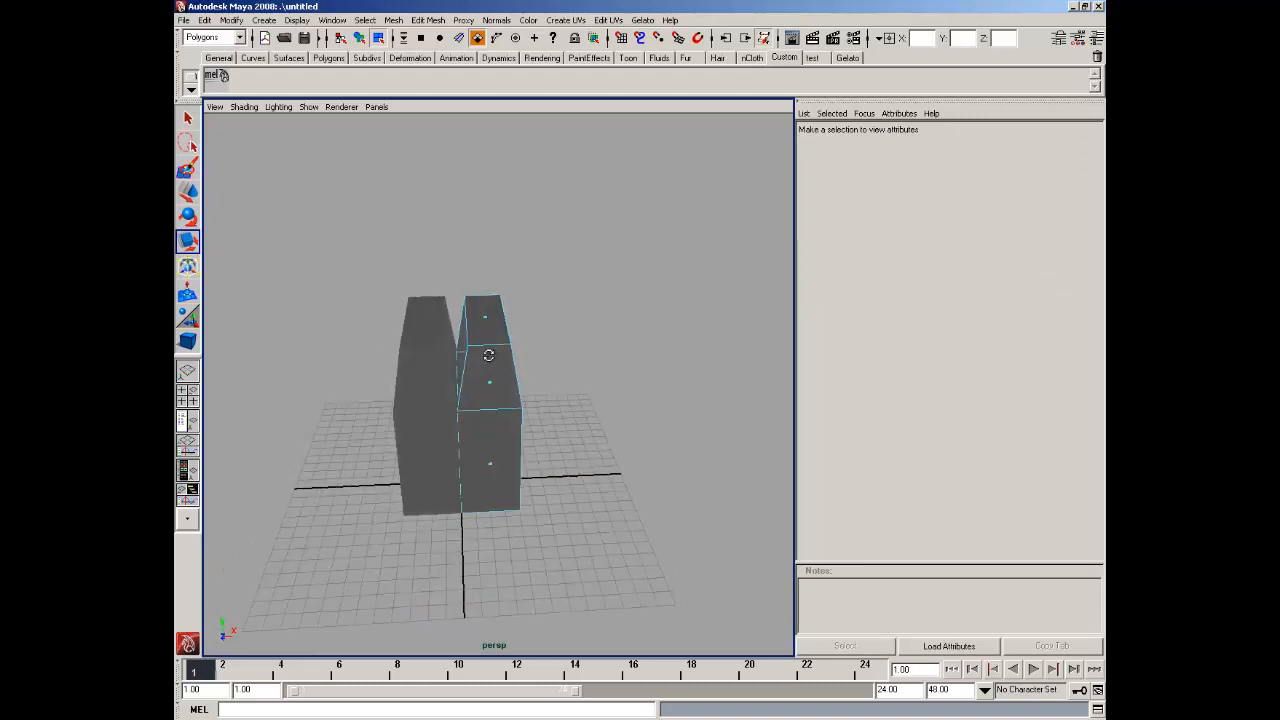
{"action": "right_click_drag", "start_coordinate": [489, 349], "coordinate": [466, 350]}
{"action": "left_click_drag", "start_coordinate": [477, 362], "coordinate": [466, 363], "text": "alt"}
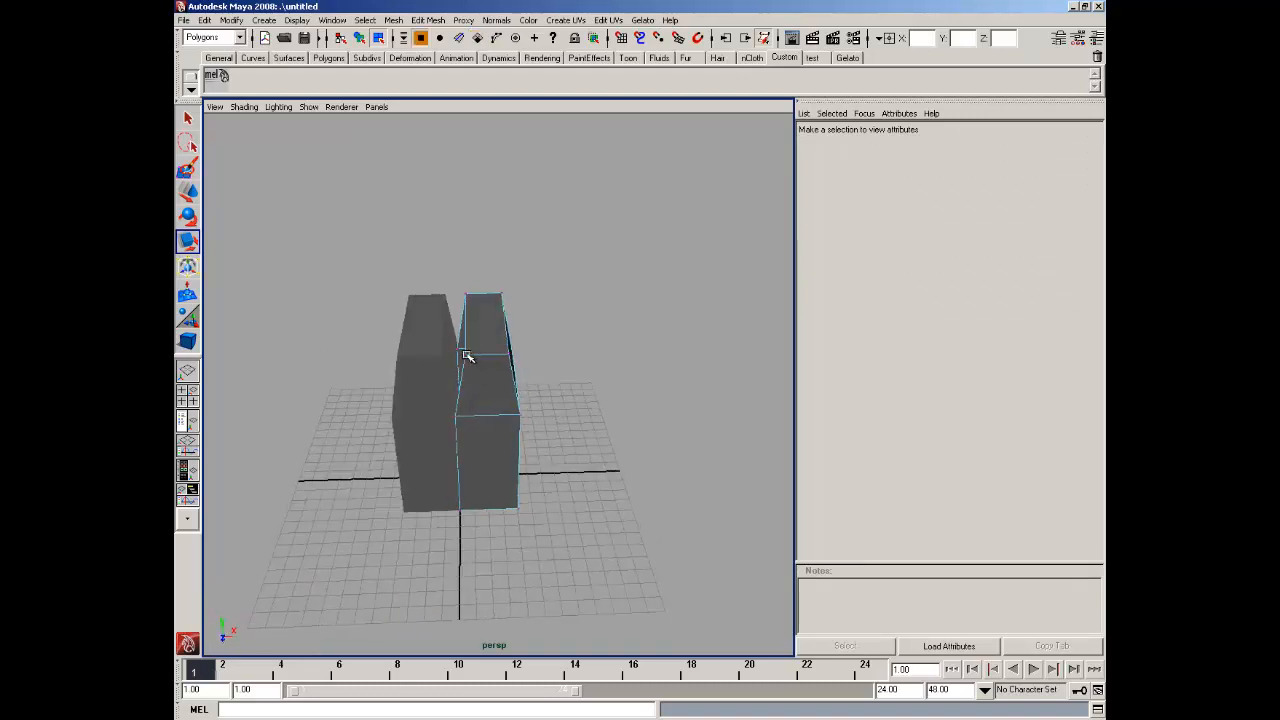
{"action": "left_click", "coordinate": [466, 355]}
{"action": "left_click", "coordinate": [187, 190]}
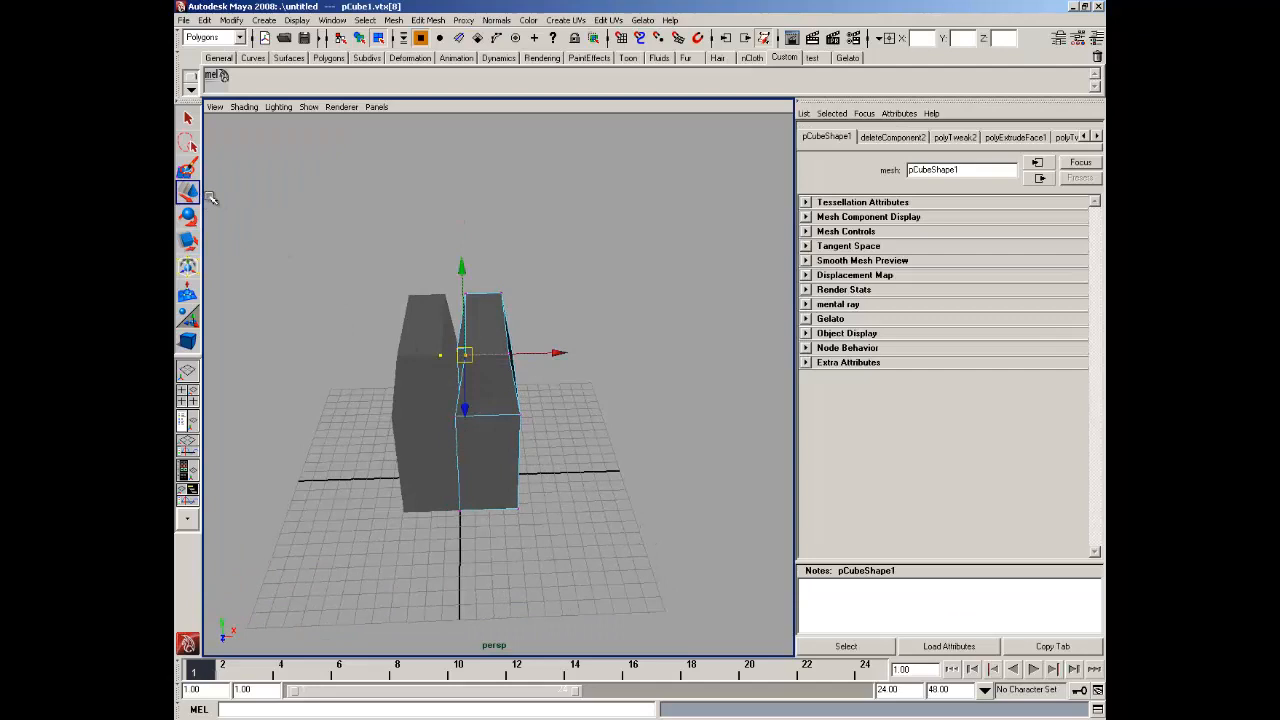
{"action": "left_click", "coordinate": [558, 352]}
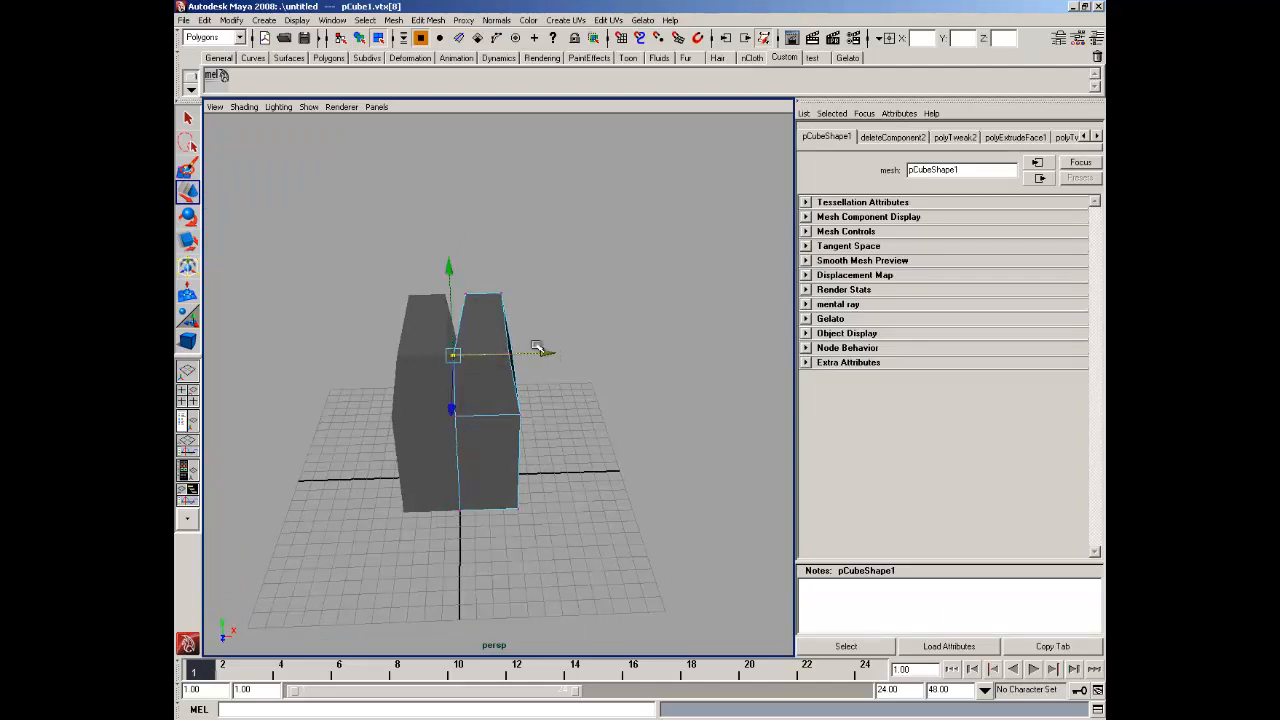
{"action": "left_click", "coordinate": [467, 293]}
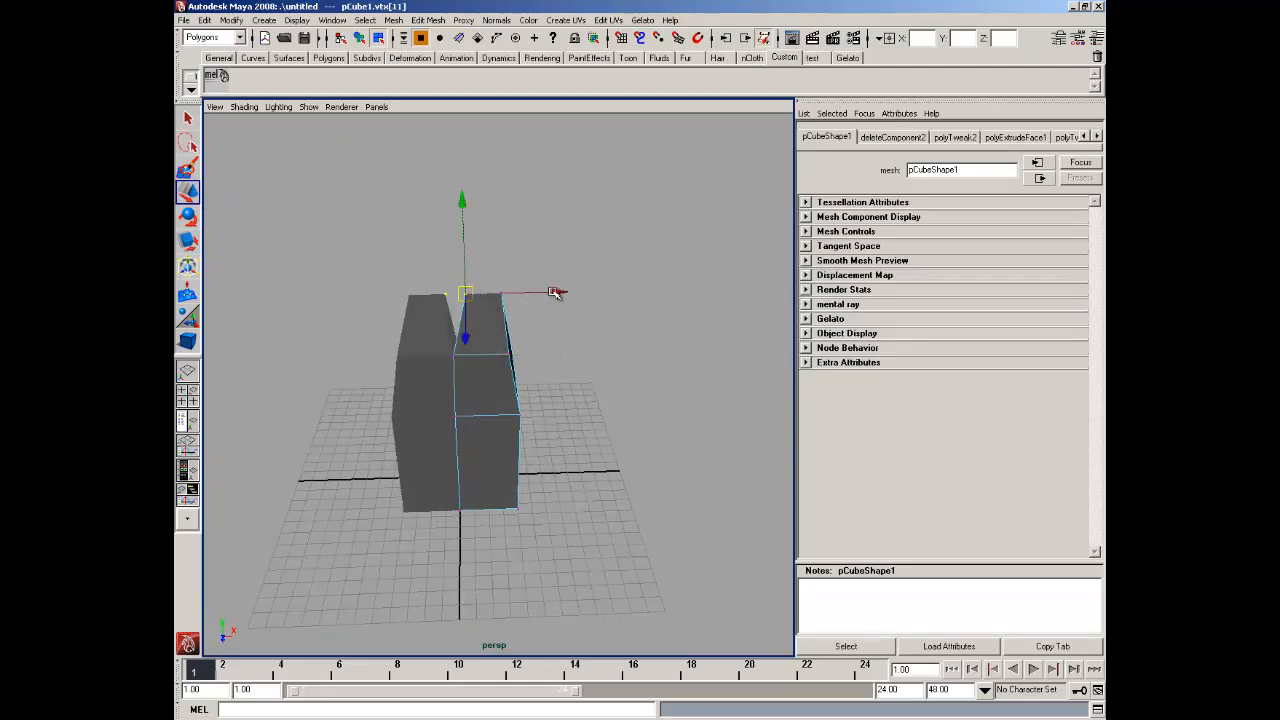
{"action": "left_click_drag", "start_coordinate": [557, 292], "coordinate": [544, 291]}
Select the original half's vertices along the centre seam, scale them flat along the X axis and clear the selection
{"action": "left_click_drag", "start_coordinate": [505, 354], "coordinate": [437, 240], "text": "alt"}
{"action": "left_click_drag", "start_coordinate": [474, 518], "coordinate": [476, 538]}
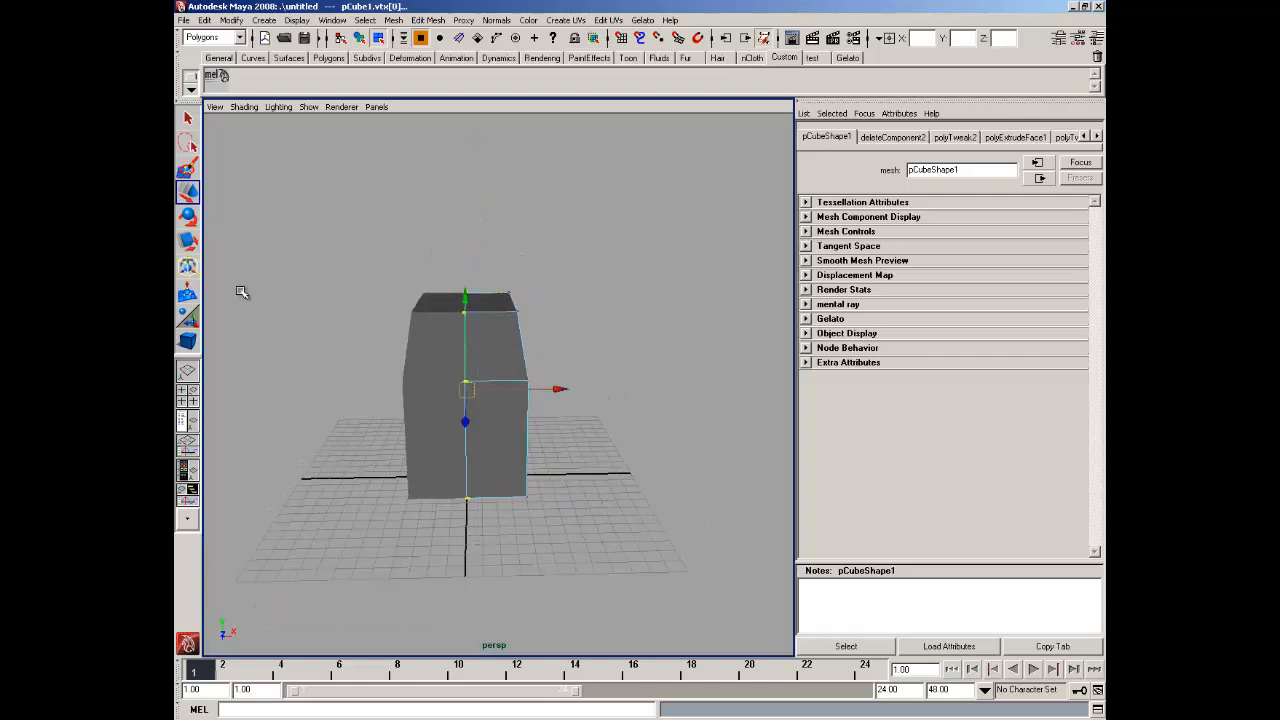
{"action": "left_click", "coordinate": [188, 240]}
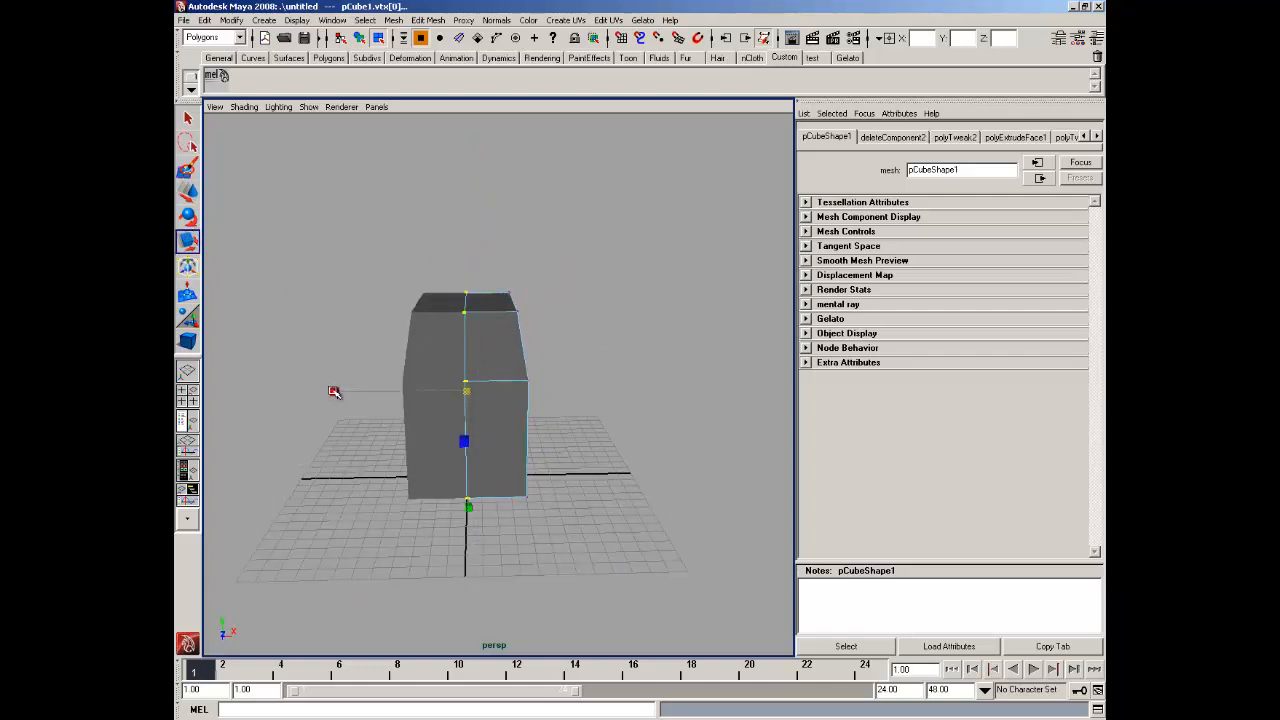
{"action": "left_click_drag", "start_coordinate": [334, 391], "coordinate": [580, 389]}
{"action": "left_click", "coordinate": [607, 325]}
Select the top vertices of the house form, scale them narrower along the X axis and clear the selection
{"action": "left_click_drag", "start_coordinate": [607, 325], "coordinate": [499, 343], "text": "alt"}
{"action": "right_click_drag", "start_coordinate": [497, 318], "coordinate": [500, 349]}
{"action": "left_click_drag", "start_coordinate": [486, 327], "coordinate": [489, 294], "text": "alt"}
{"action": "right_click_drag", "start_coordinate": [465, 316], "coordinate": [485, 302]}
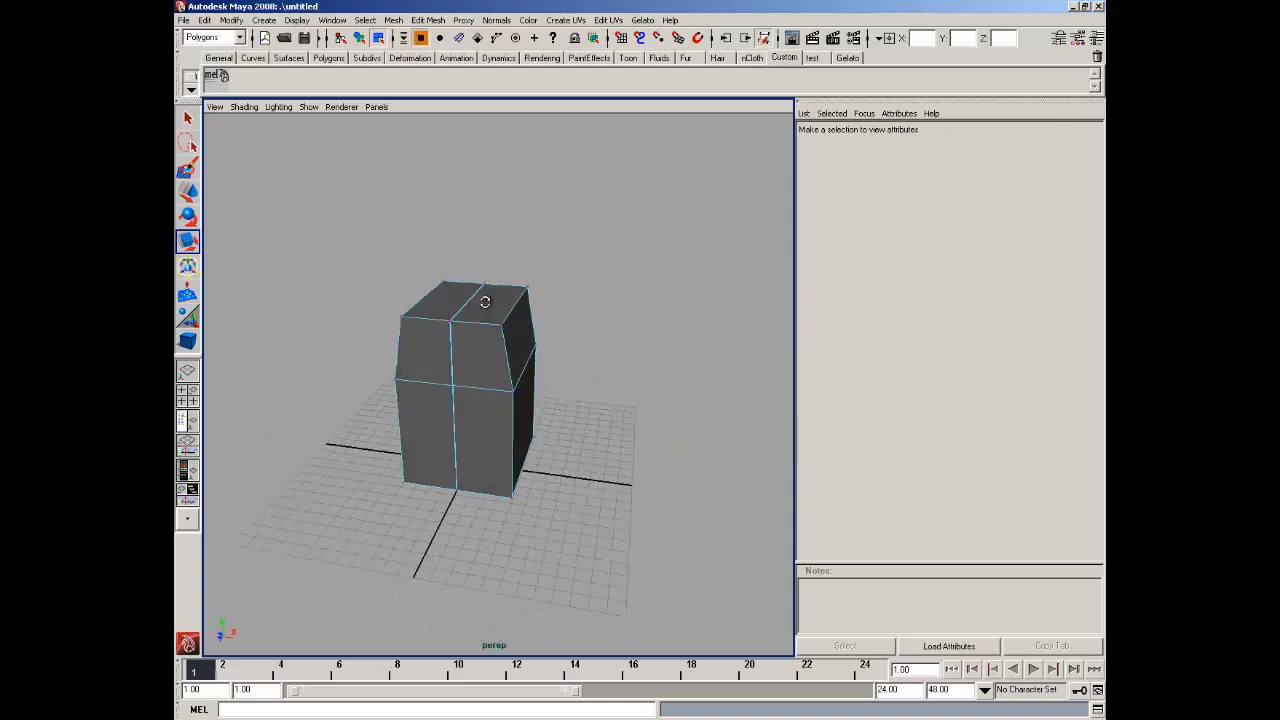
{"action": "left_click_drag", "start_coordinate": [485, 302], "coordinate": [538, 248], "text": "alt"}
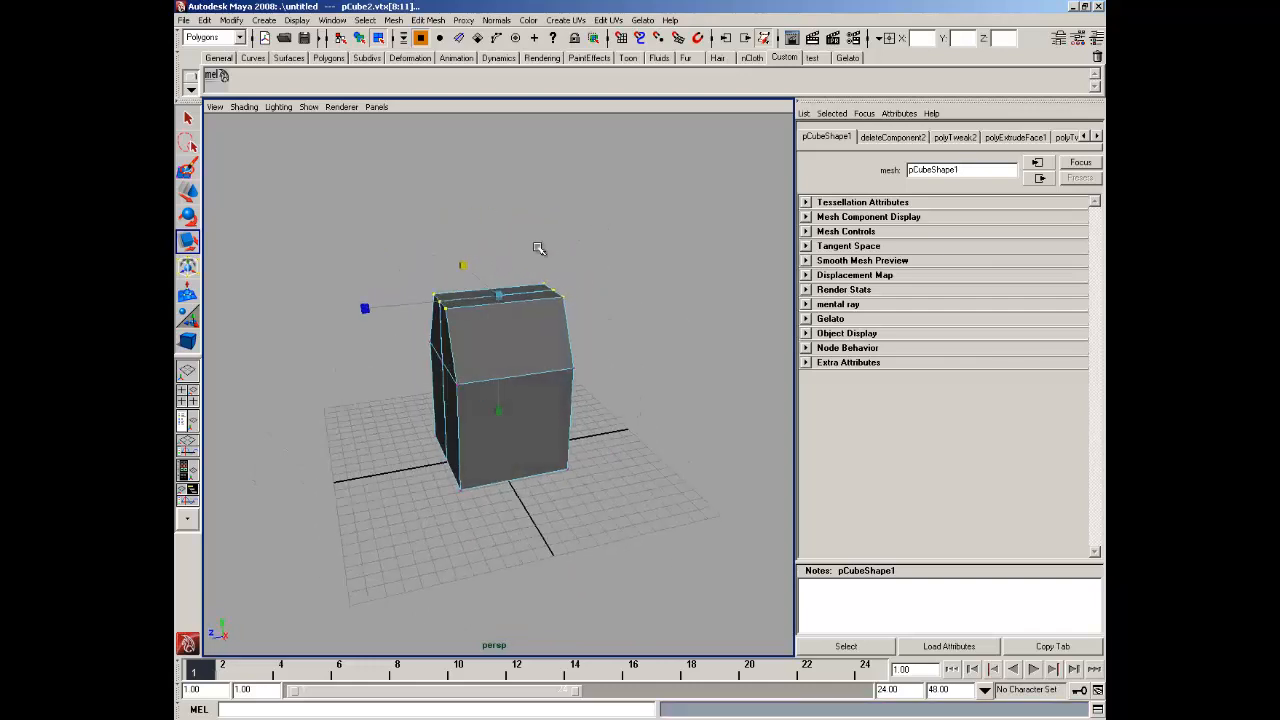
{"action": "left_click_drag", "start_coordinate": [368, 308], "coordinate": [522, 304]}
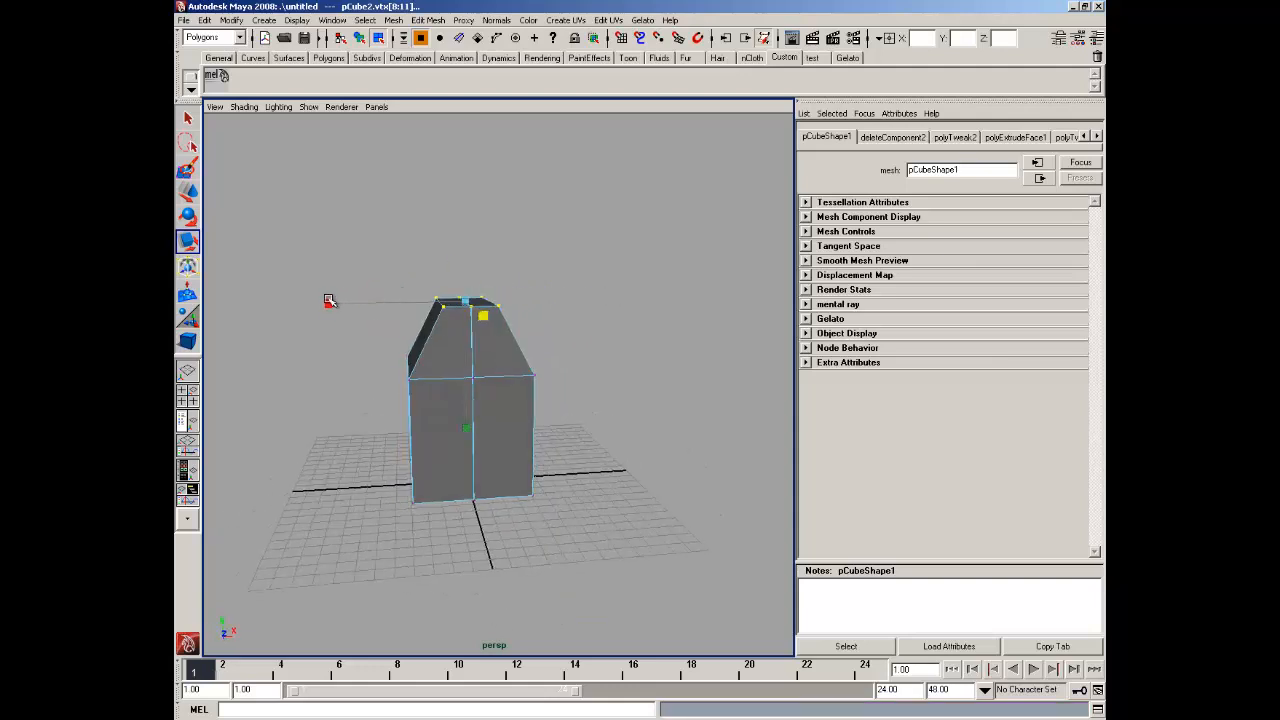
{"action": "left_click_drag", "start_coordinate": [329, 300], "coordinate": [340, 303]}
{"action": "left_click", "coordinate": [651, 277]}
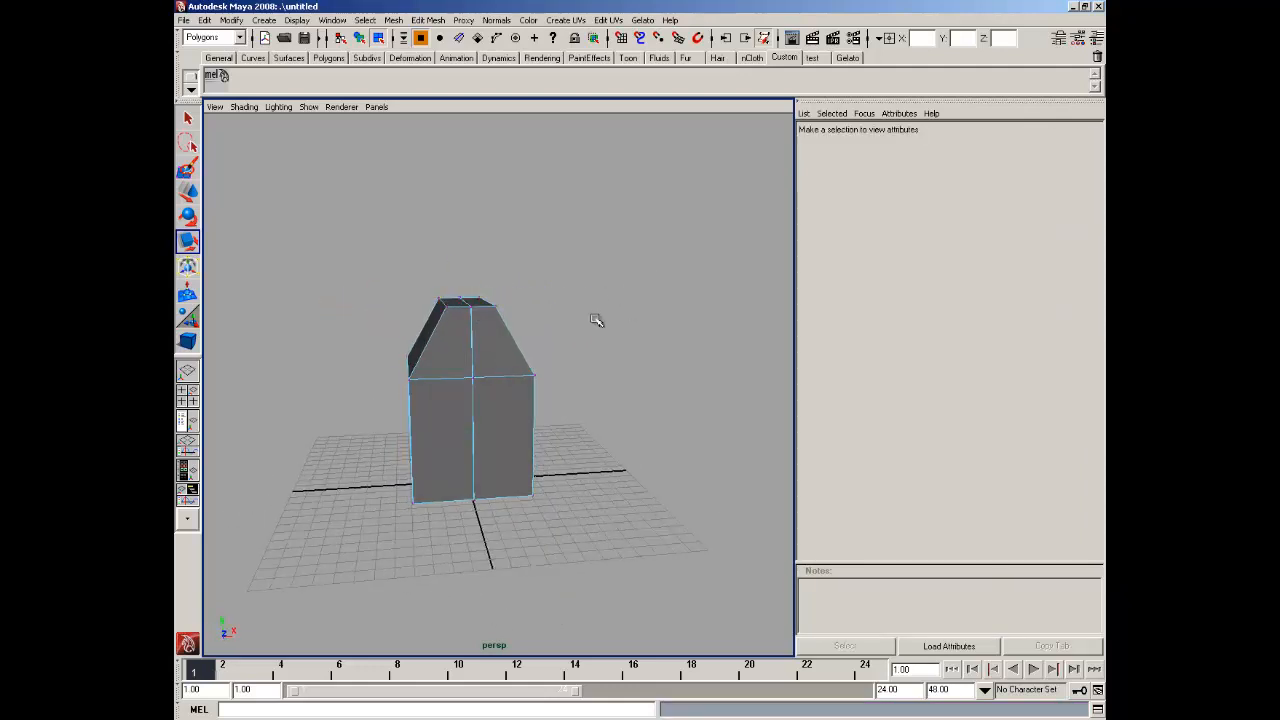
Return to object selection, select the duplicate half as a whole object and clear the selection
{"action": "left_click_drag", "start_coordinate": [597, 317], "coordinate": [490, 355], "text": "alt"}
{"action": "right_click_drag", "start_coordinate": [490, 353], "coordinate": [520, 343]}
{"action": "mouse_move", "coordinate": [500, 374]}
{"action": "left_mouse_down", "text": "alt"}
{"action": "mouse_move", "coordinate": [490, 362]}
{"action": "mouse_move", "coordinate": [509, 356]}
{"action": "left_mouse_up", "text": "alt"}
{"action": "left_click", "coordinate": [509, 356]}
{"action": "left_click", "coordinate": [436, 383]}
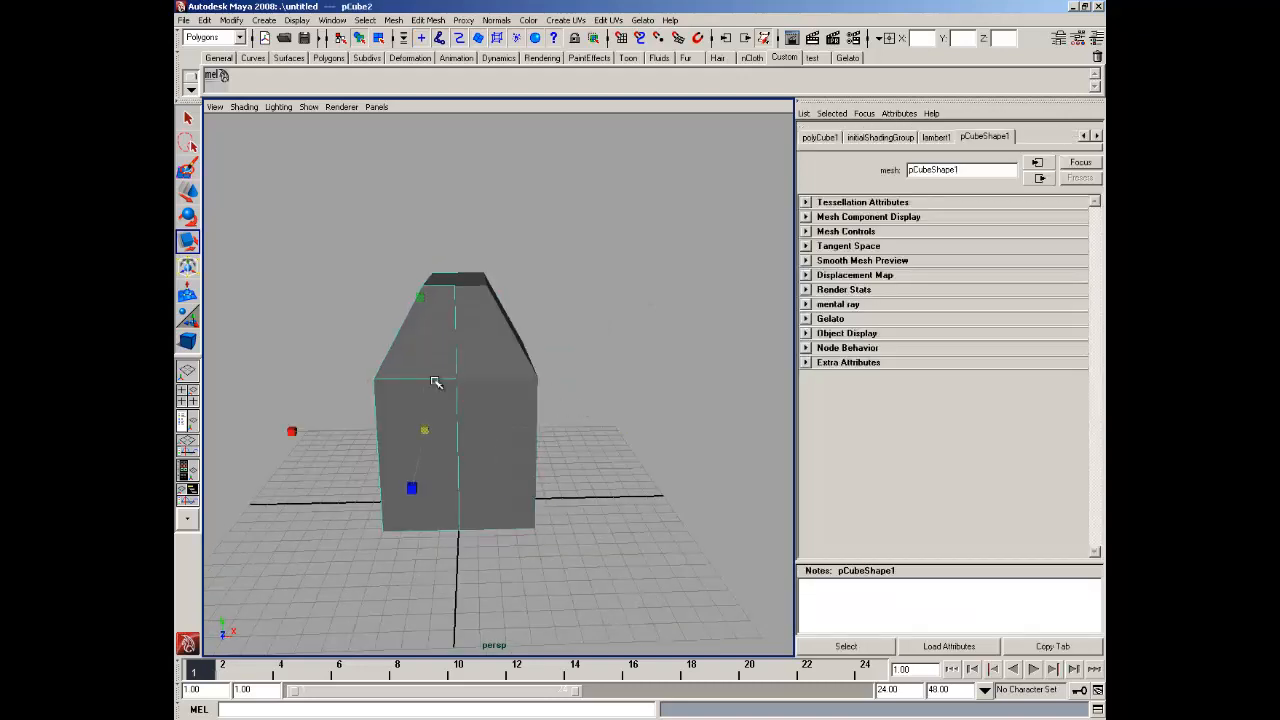
{"action": "left_click", "coordinate": [609, 331]}
Move the original half slightly along the X axis so it fits against the duplicate half at the centre seam
{"action": "scroll", "coordinate": [609, 331], "scroll_direction": "down", "scroll_amount": 4}
{"action": "left_click_drag", "start_coordinate": [600, 335], "coordinate": [331, 328], "text": "alt"}
{"action": "scroll", "coordinate": [520, 386], "scroll_direction": "up", "scroll_amount": 1}
{"action": "left_click", "coordinate": [506, 386]}
{"action": "scroll", "coordinate": [468, 322], "scroll_direction": "up", "scroll_amount": 4}
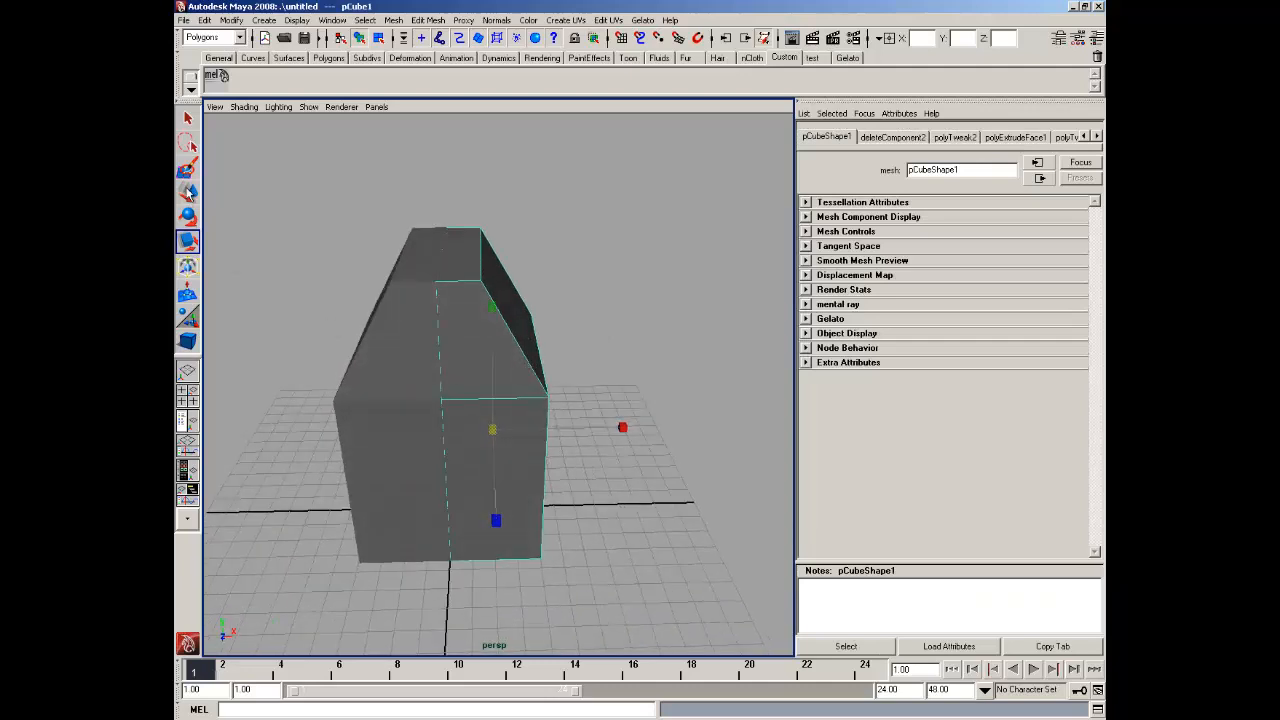
{"action": "key", "text": "w"}
{"action": "left_click_drag", "start_coordinate": [586, 428], "coordinate": [580, 368]}
{"action": "left_click", "coordinate": [611, 364]}
{"action": "left_click", "coordinate": [509, 371]}
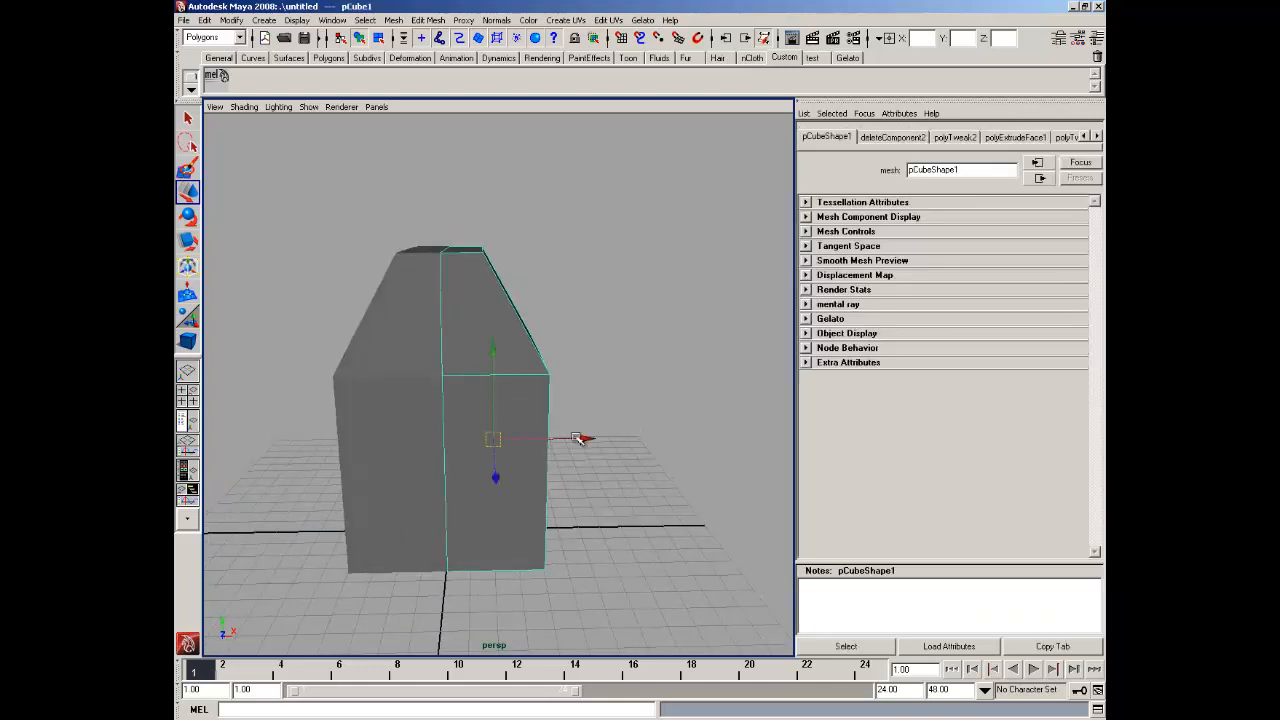
{"action": "left_click_drag", "start_coordinate": [582, 438], "coordinate": [580, 438]}
{"action": "left_click", "coordinate": [621, 366]}
Try Smooth on the original half to preview the rounded shape of both halves, and undo it
{"action": "left_click_drag", "start_coordinate": [549, 331], "coordinate": [440, 410], "text": "alt"}
{"action": "left_click", "coordinate": [462, 394]}
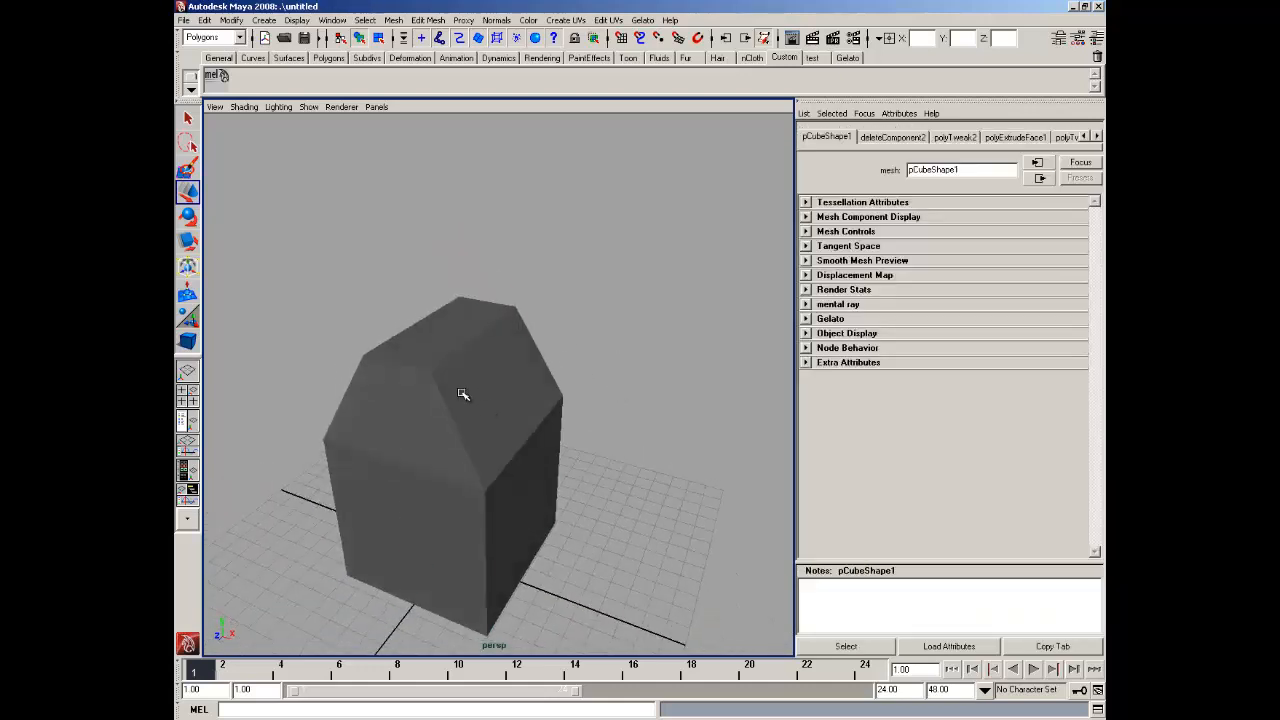
{"action": "left_click", "coordinate": [393, 20]}
{"action": "left_click", "coordinate": [440, 99]}
{"action": "left_click", "coordinate": [569, 286]}
{"action": "left_click_drag", "start_coordinate": [566, 300], "coordinate": [572, 371], "text": "alt"}
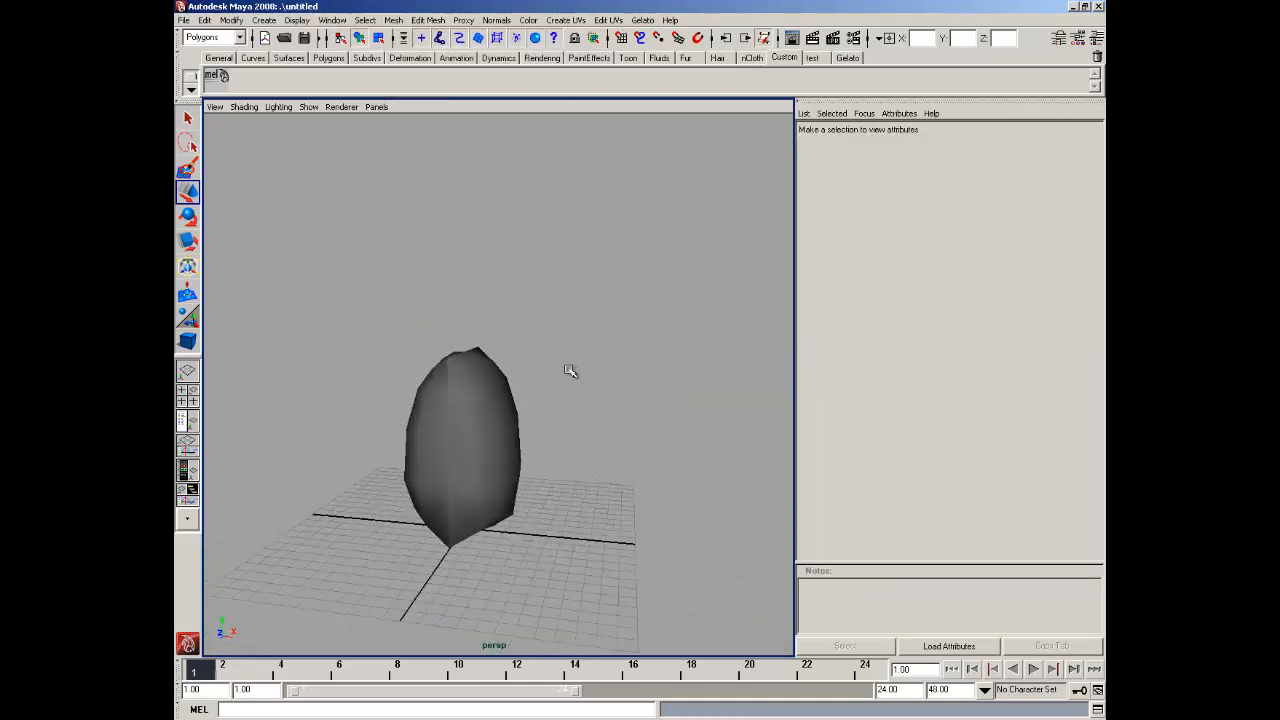
{"action": "key", "text": "ctrl+z"}
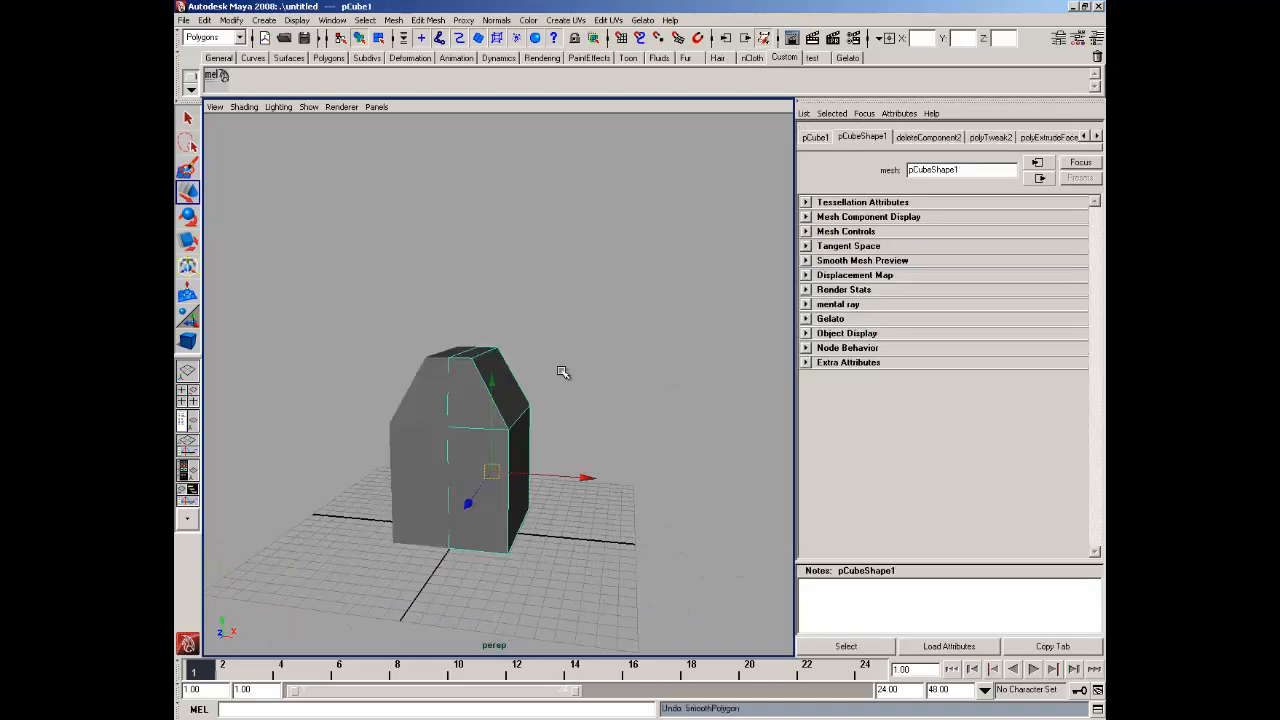
Insert an edge loop around the original half just below its top face
{"action": "middle_click_drag", "start_coordinate": [556, 394], "coordinate": [573, 346], "text": "alt"}
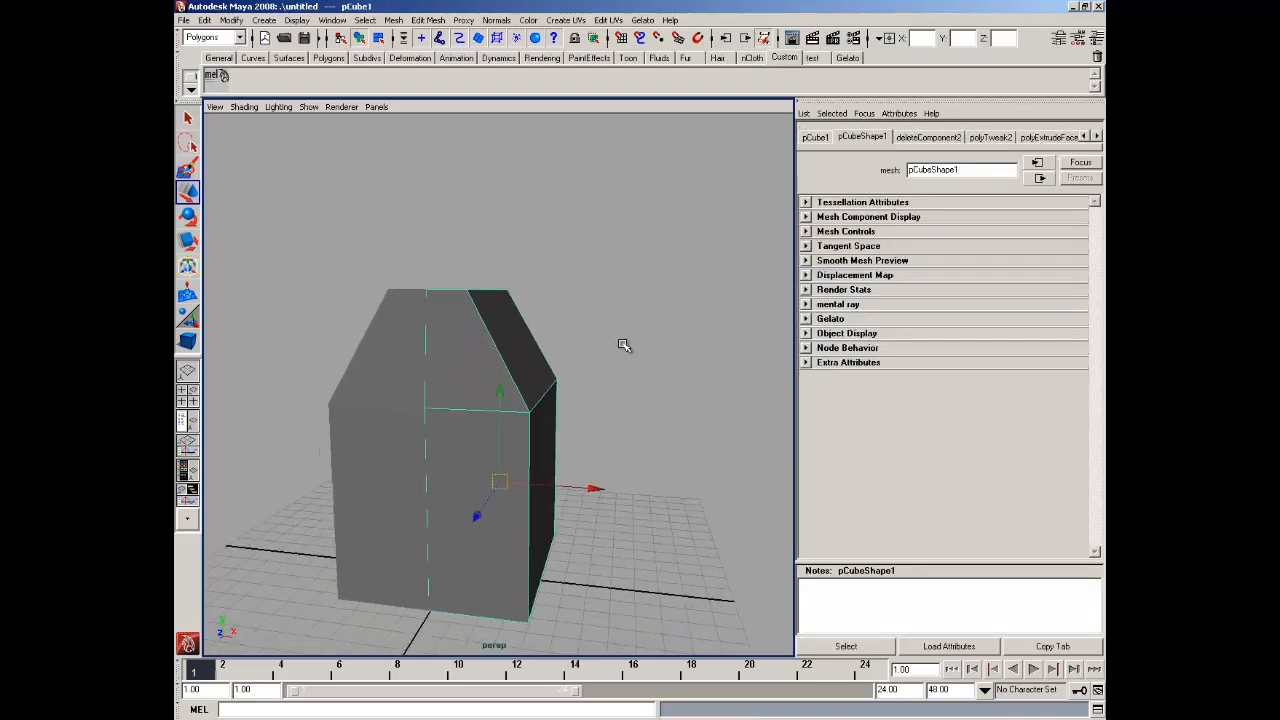
{"action": "left_click", "coordinate": [625, 345]}
{"action": "left_click_drag", "start_coordinate": [566, 346], "coordinate": [496, 357], "text": "alt"}
{"action": "left_click", "coordinate": [490, 364]}
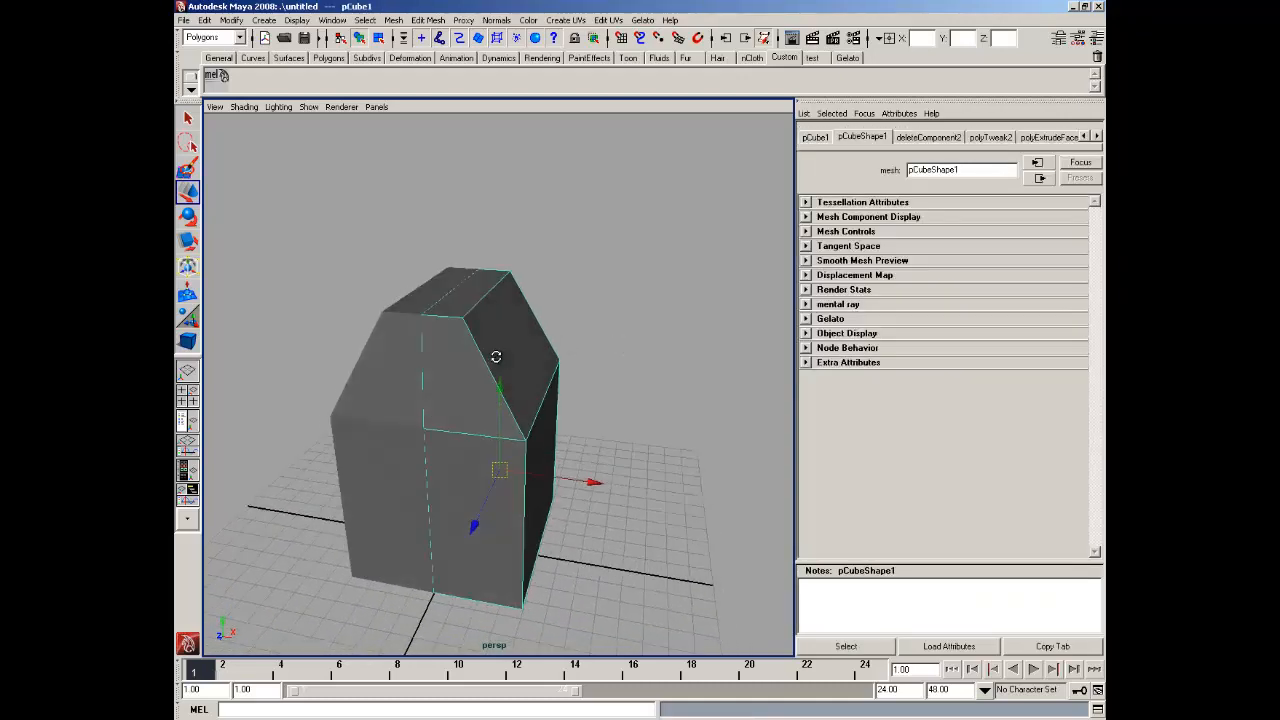
{"action": "left_click", "coordinate": [428, 20]}
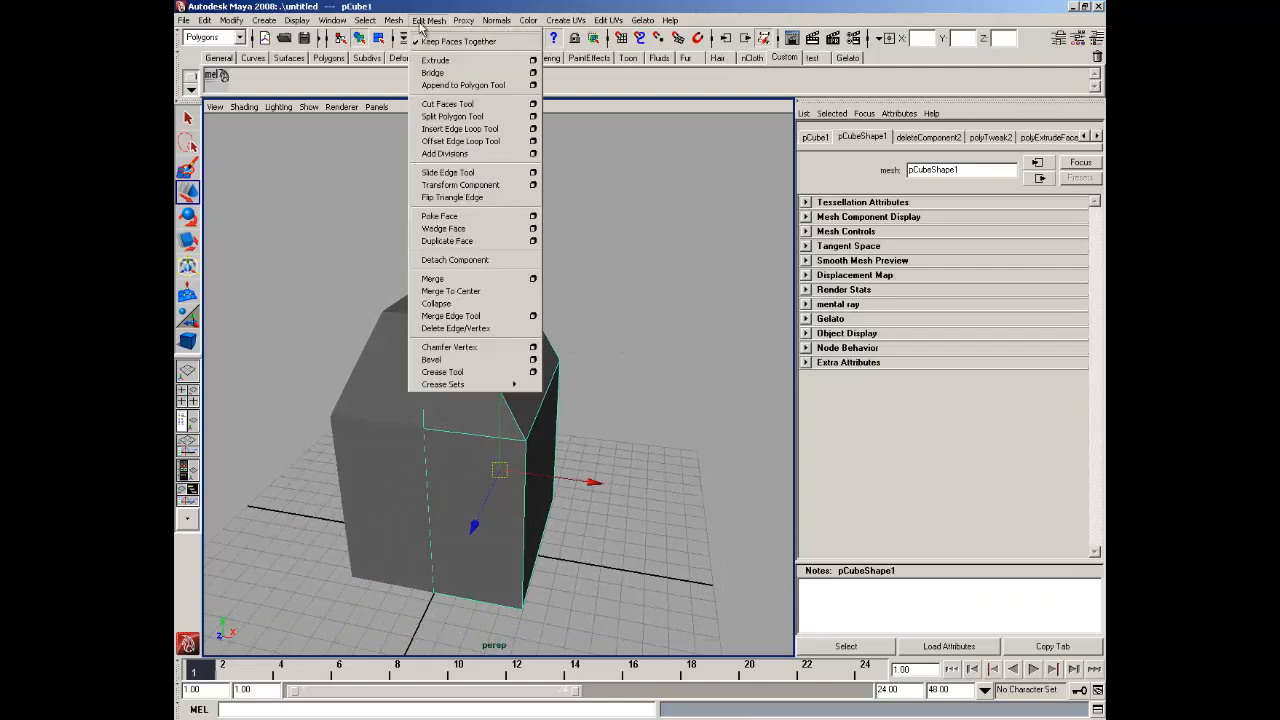
{"action": "left_click", "coordinate": [512, 131]}
{"action": "left_click_drag", "start_coordinate": [500, 240], "coordinate": [459, 369], "text": "alt"}
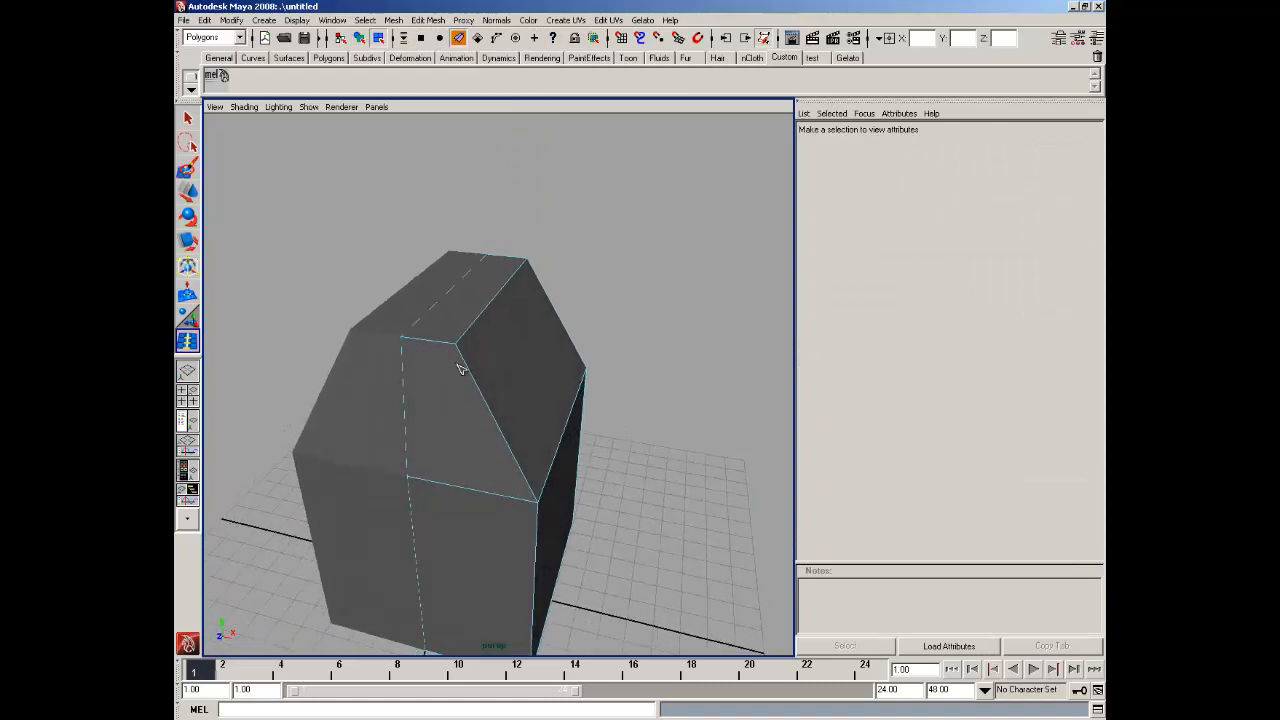
{"action": "left_click", "coordinate": [478, 382]}
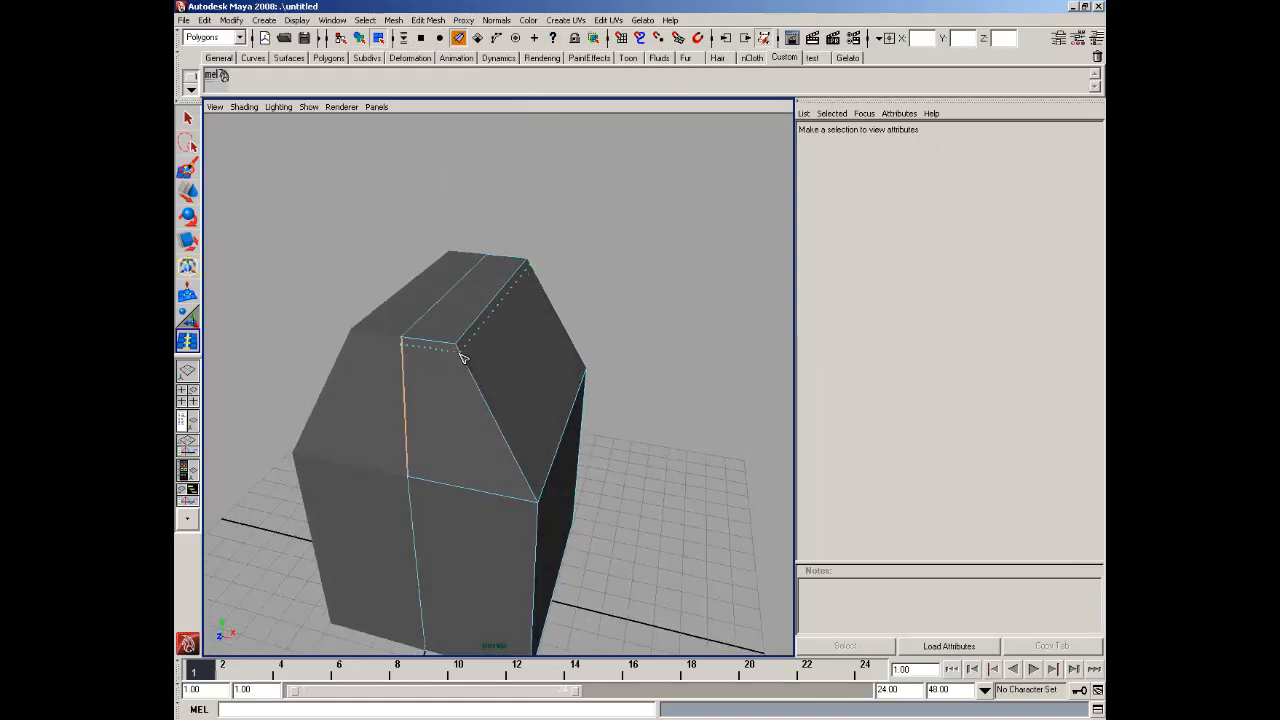
{"action": "left_click_drag", "start_coordinate": [459, 353], "coordinate": [460, 355]}
Insert further edge loops on the original half close to its bottom edge and its front and back vertical corners
{"action": "left_click_drag", "start_coordinate": [486, 290], "coordinate": [476, 185], "text": "alt"}
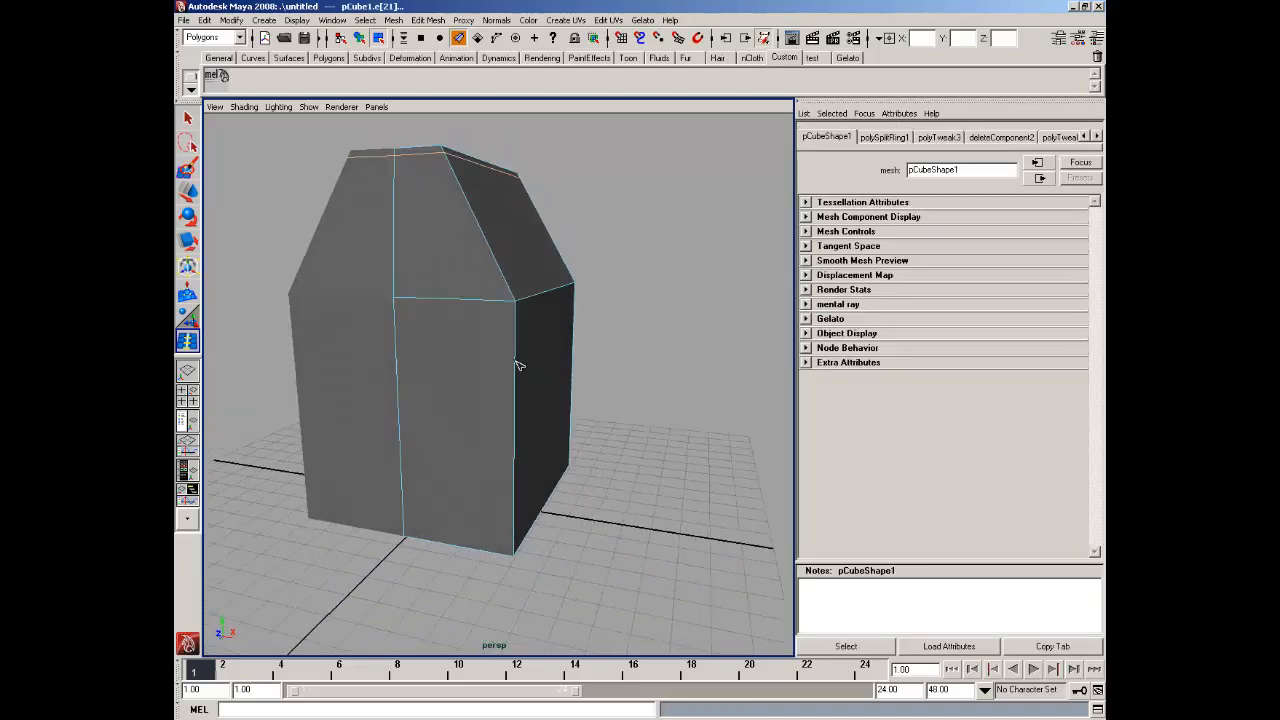
{"action": "left_click", "coordinate": [517, 448]}
{"action": "left_click_drag", "start_coordinate": [517, 555], "coordinate": [517, 551]}
{"action": "left_click_drag", "start_coordinate": [503, 338], "coordinate": [458, 335], "text": "alt"}
{"action": "left_click_drag", "start_coordinate": [549, 329], "coordinate": [446, 343], "text": "alt"}
{"action": "right_click_drag", "start_coordinate": [446, 343], "coordinate": [463, 344], "text": "alt"}
{"action": "left_click_drag", "start_coordinate": [463, 344], "coordinate": [554, 309], "text": "alt"}
{"action": "right_click_drag", "start_coordinate": [554, 309], "coordinate": [529, 314], "text": "alt"}
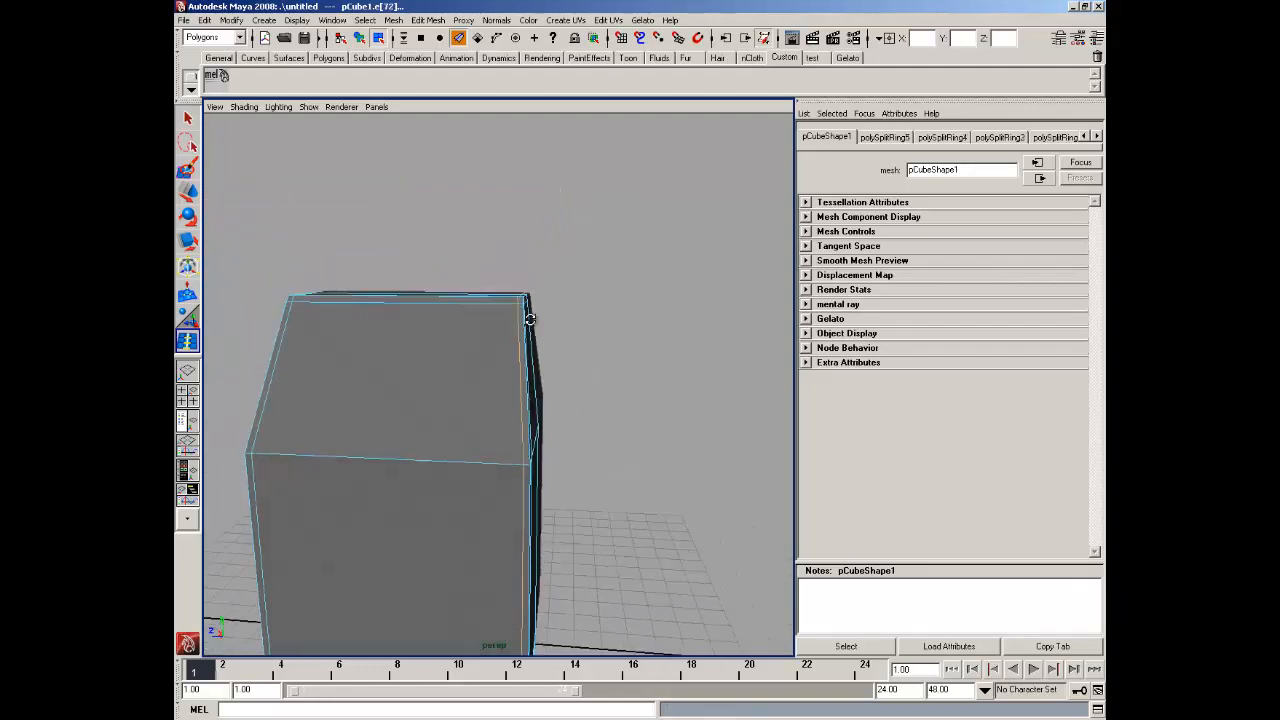
{"action": "left_click_drag", "start_coordinate": [529, 314], "coordinate": [458, 423], "text": "alt"}
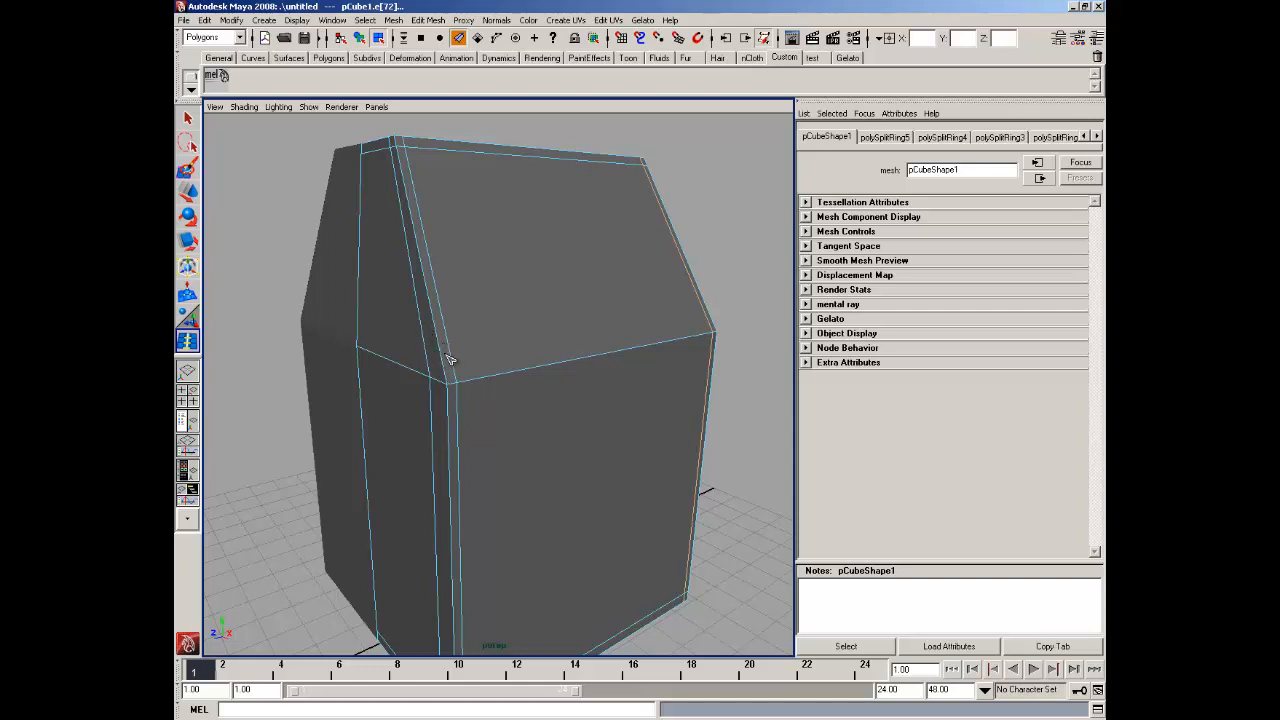
Move the front edge loop's vertices at the shoulder and bottom along X toward the original half's outer corner
{"action": "left_click", "coordinate": [194, 189]}
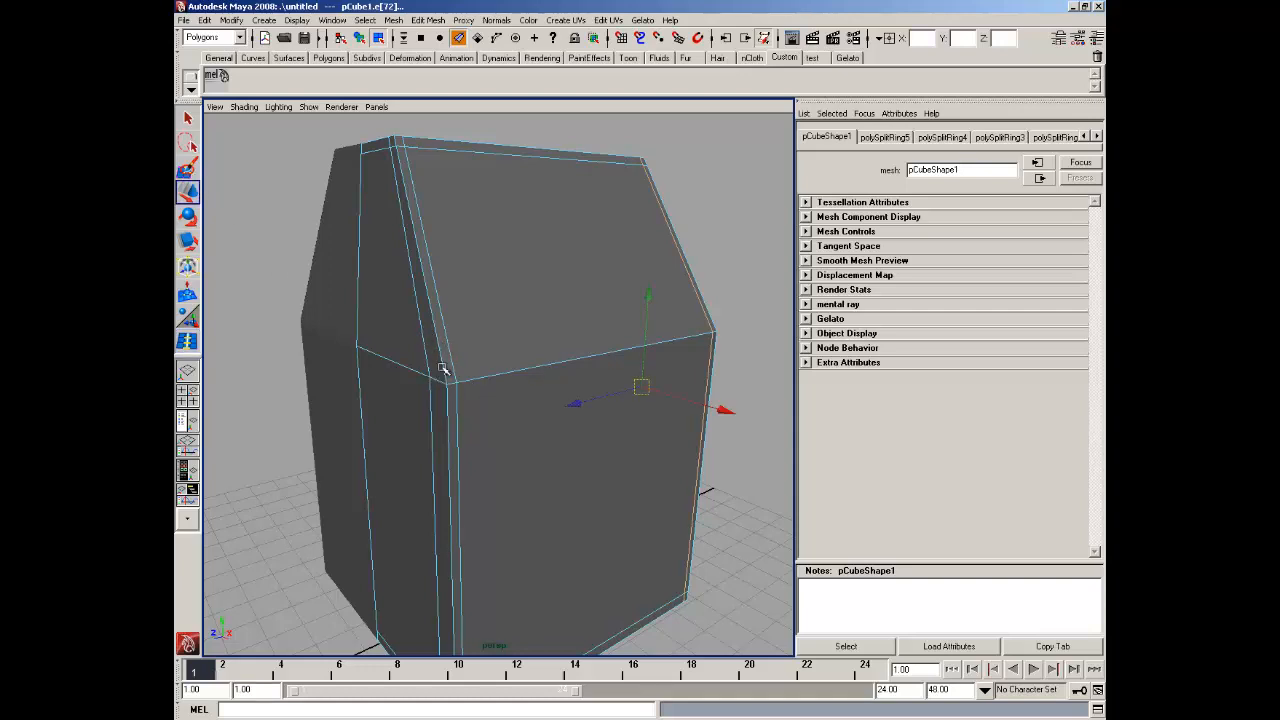
{"action": "right_click_drag", "start_coordinate": [442, 368], "coordinate": [408, 368]}
{"action": "left_click_drag", "start_coordinate": [408, 368], "coordinate": [453, 400], "text": "alt"}
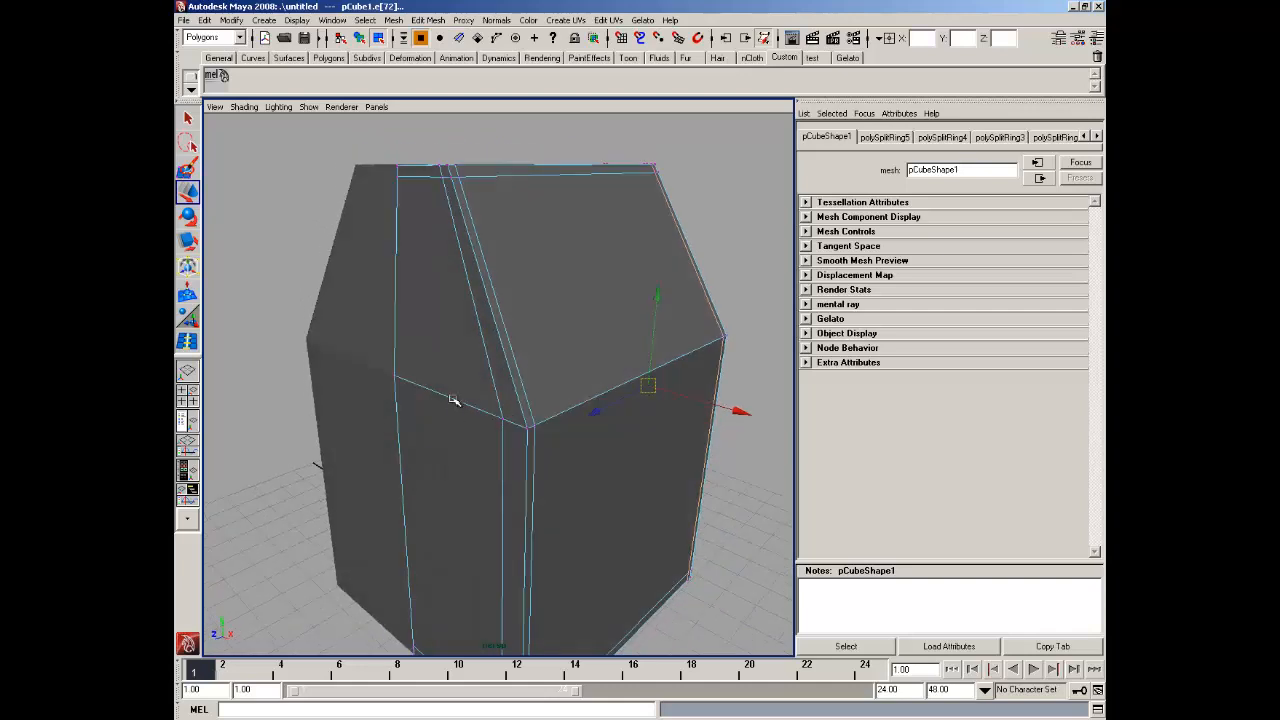
{"action": "left_click", "coordinate": [504, 421]}
{"action": "left_click_drag", "start_coordinate": [543, 426], "coordinate": [518, 382], "text": "alt"}
{"action": "left_click_drag", "start_coordinate": [518, 382], "coordinate": [482, 378], "text": "alt"}
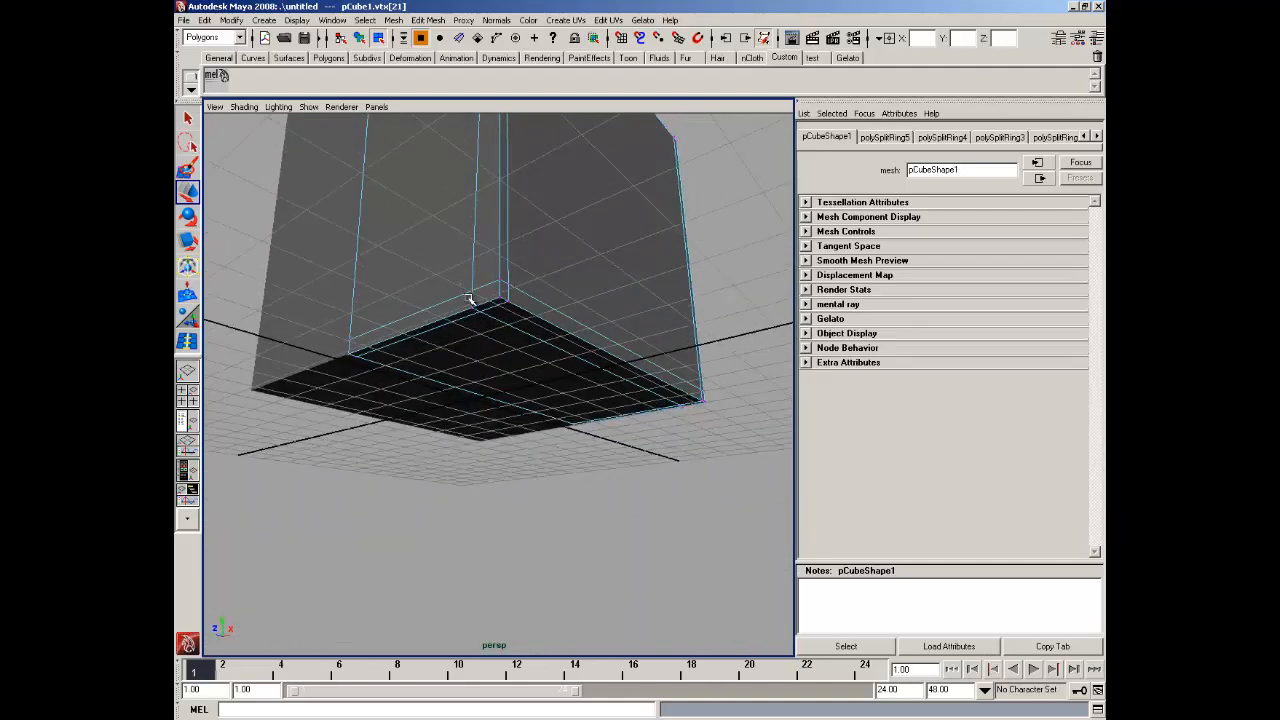
{"action": "left_click_drag", "start_coordinate": [458, 285], "coordinate": [482, 325]}
{"action": "left_click_drag", "start_coordinate": [549, 275], "coordinate": [575, 270]}
Move the edge loop's bottom vertices on the back of the original half along X toward the outer corner
{"action": "left_click_drag", "start_coordinate": [637, 327], "coordinate": [437, 401], "text": "alt"}
{"action": "left_click_drag", "start_coordinate": [401, 453], "coordinate": [397, 453]}
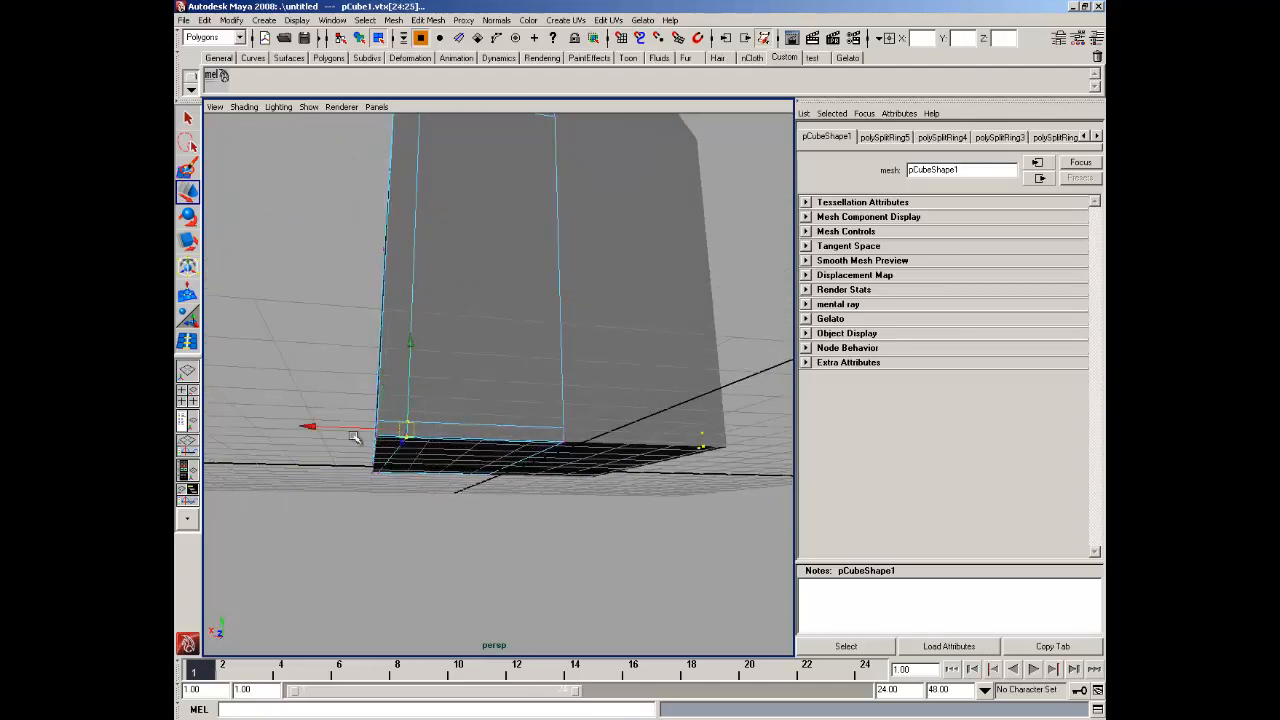
{"action": "left_click_drag", "start_coordinate": [330, 427], "coordinate": [307, 426]}
{"action": "left_click_drag", "start_coordinate": [368, 350], "coordinate": [351, 318], "text": "alt"}
{"action": "left_click", "coordinate": [357, 266]}
Return to object selection, apply Smooth to the original half and select it again to inspect its wireframe
{"action": "left_click_drag", "start_coordinate": [357, 266], "coordinate": [455, 414], "text": "alt"}
{"action": "right_click_drag", "start_coordinate": [455, 400], "coordinate": [490, 380]}
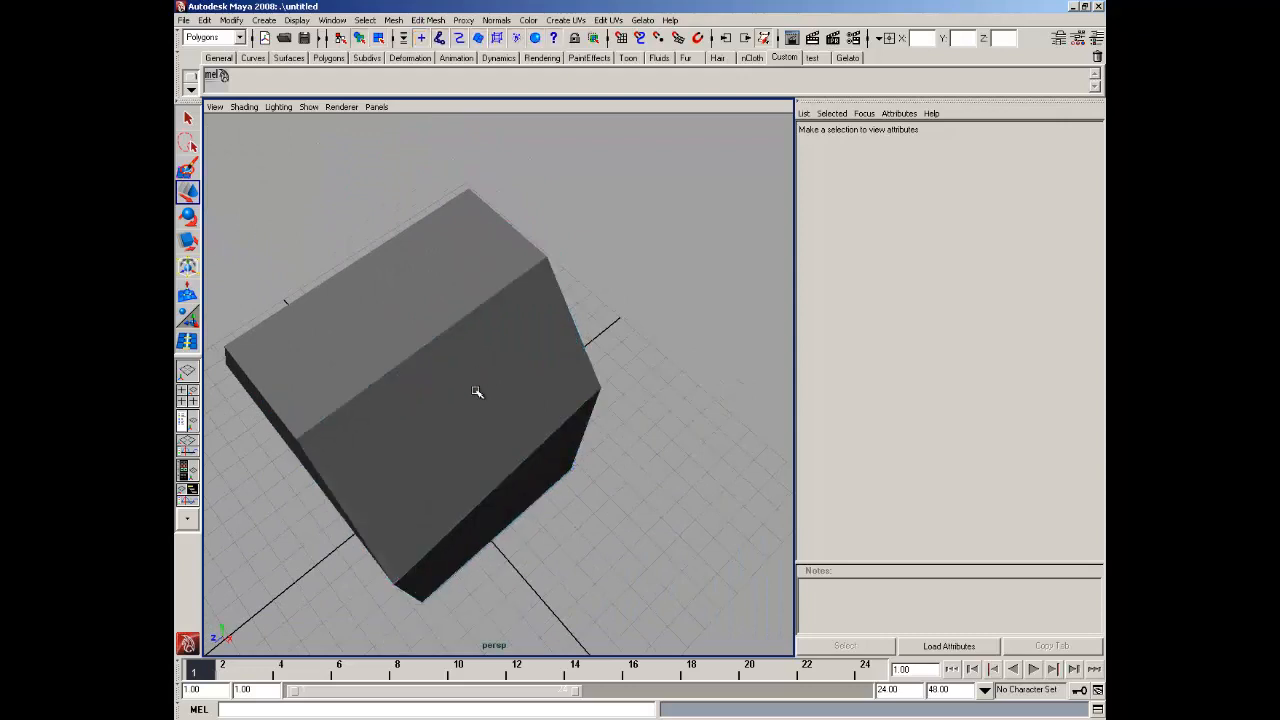
{"action": "left_click", "coordinate": [468, 402]}
{"action": "left_click", "coordinate": [393, 20]}
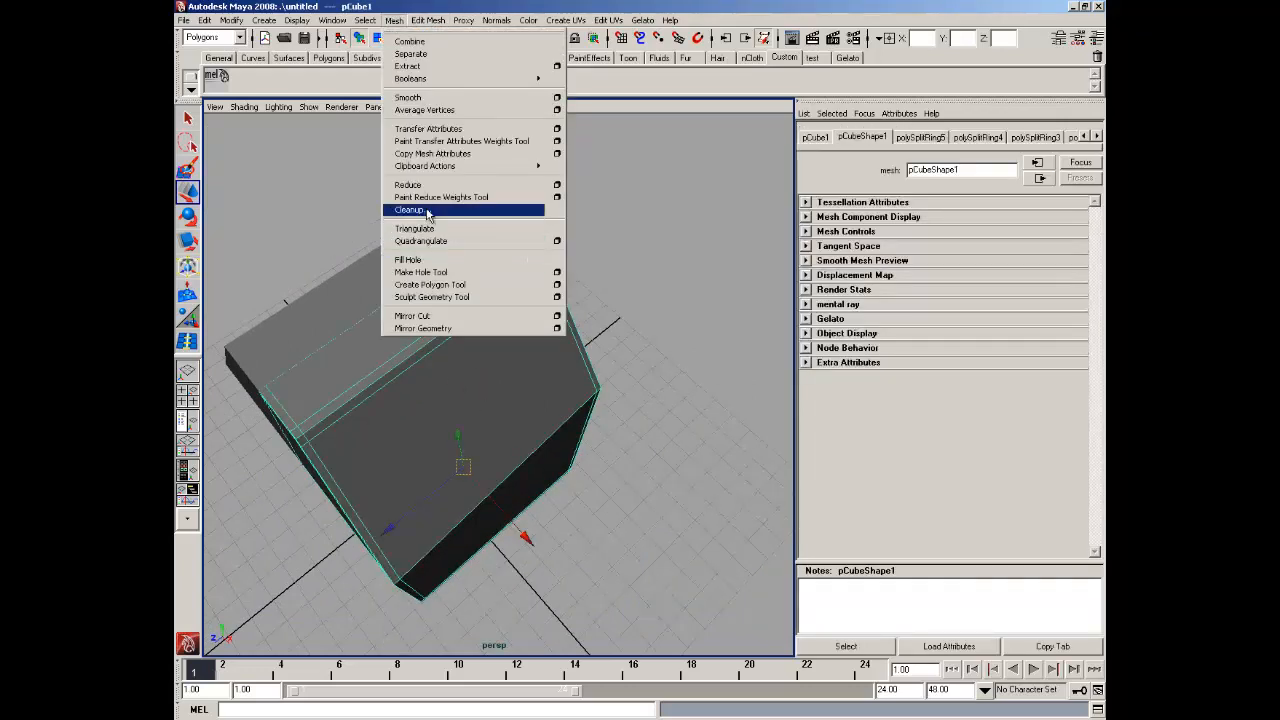
{"action": "left_click", "coordinate": [420, 99]}
{"action": "left_click", "coordinate": [631, 311]}
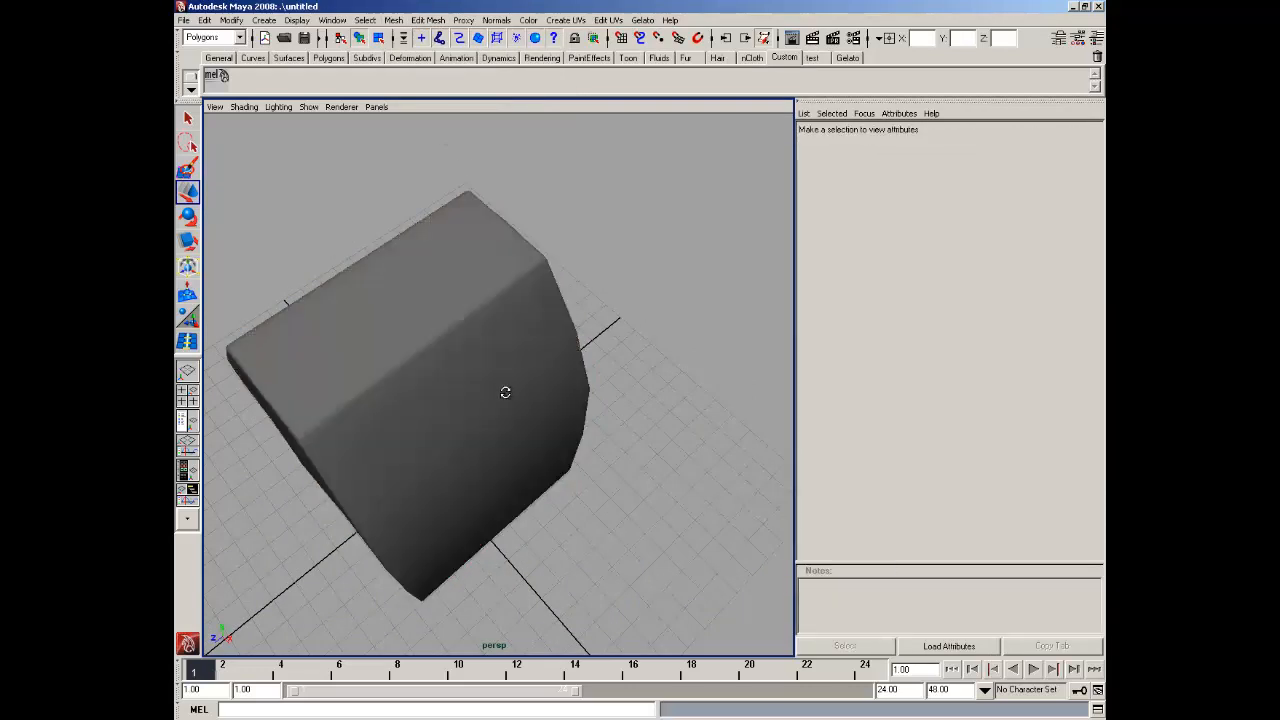
{"action": "left_click_drag", "start_coordinate": [506, 391], "coordinate": [497, 422], "text": "alt"}
{"action": "left_click", "coordinate": [472, 366]}
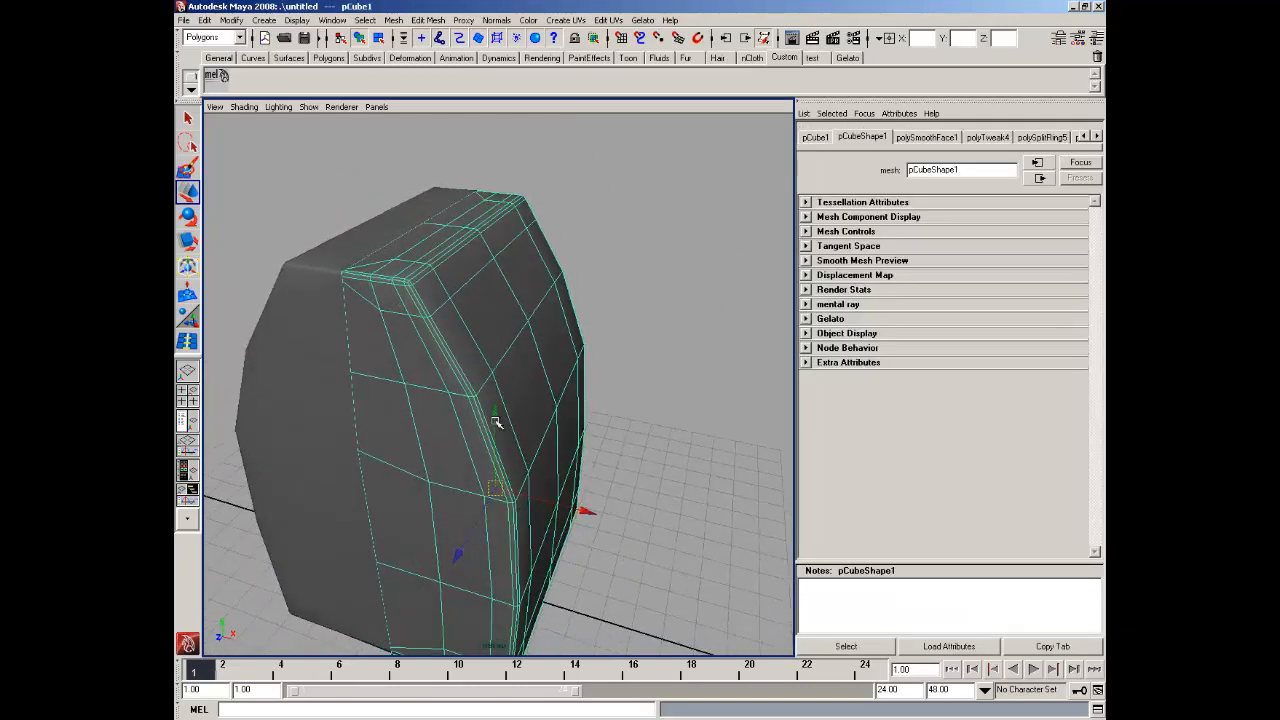
Undo the Smooth on the original half to return to its low-poly cage
{"action": "key", "text": "ctrl+z"}
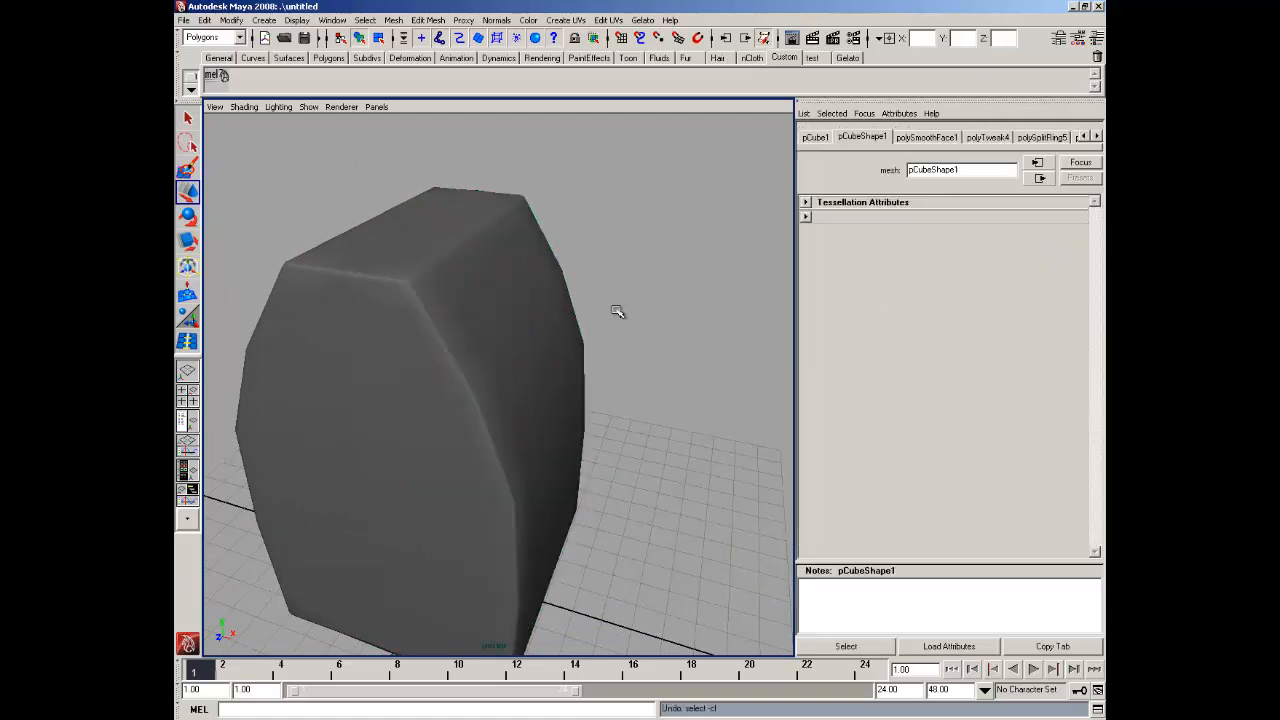
{"action": "key", "text": "ctrl+z"}
{"action": "scroll", "coordinate": [497, 341], "scroll_direction": "up", "scroll_amount": 5}
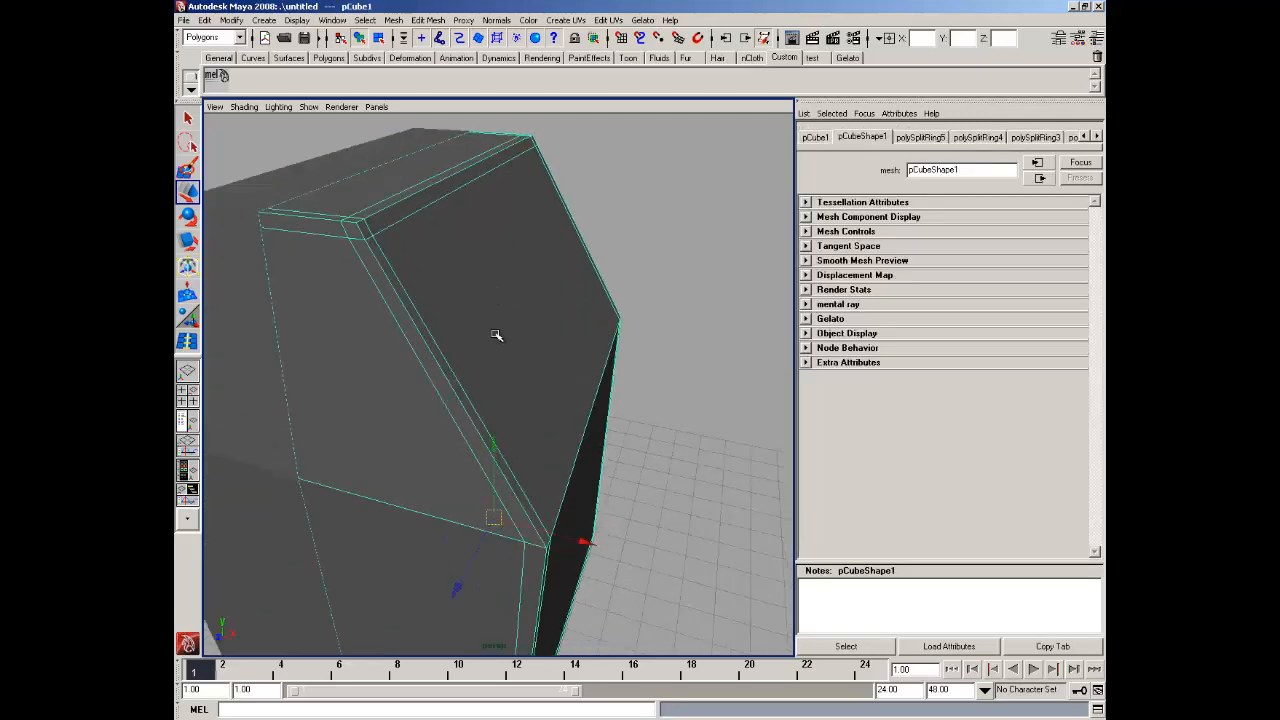
{"action": "left_click_drag", "start_coordinate": [497, 335], "coordinate": [574, 341], "text": "alt"}
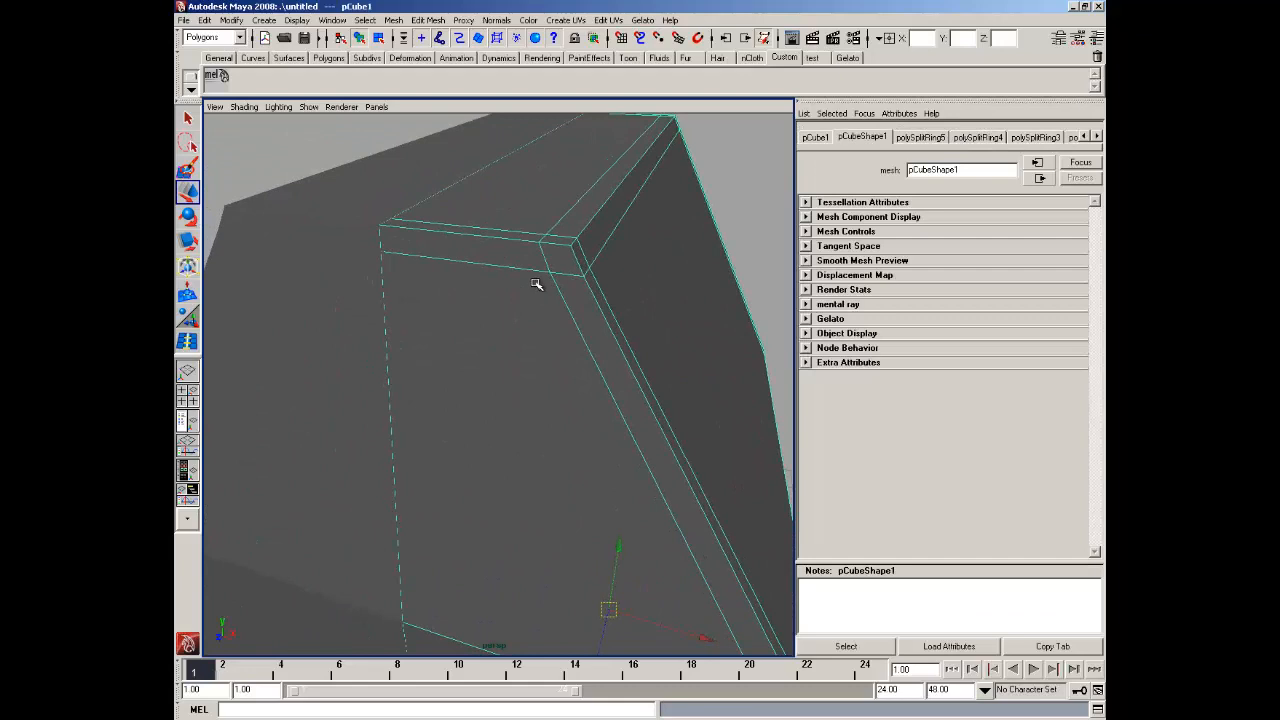
In vertex mode, raise the two edge loop vertices just below the original half's front top corner along Y
{"action": "right_click_drag", "start_coordinate": [537, 284], "coordinate": [508, 285]}
{"action": "left_click", "coordinate": [551, 271]}
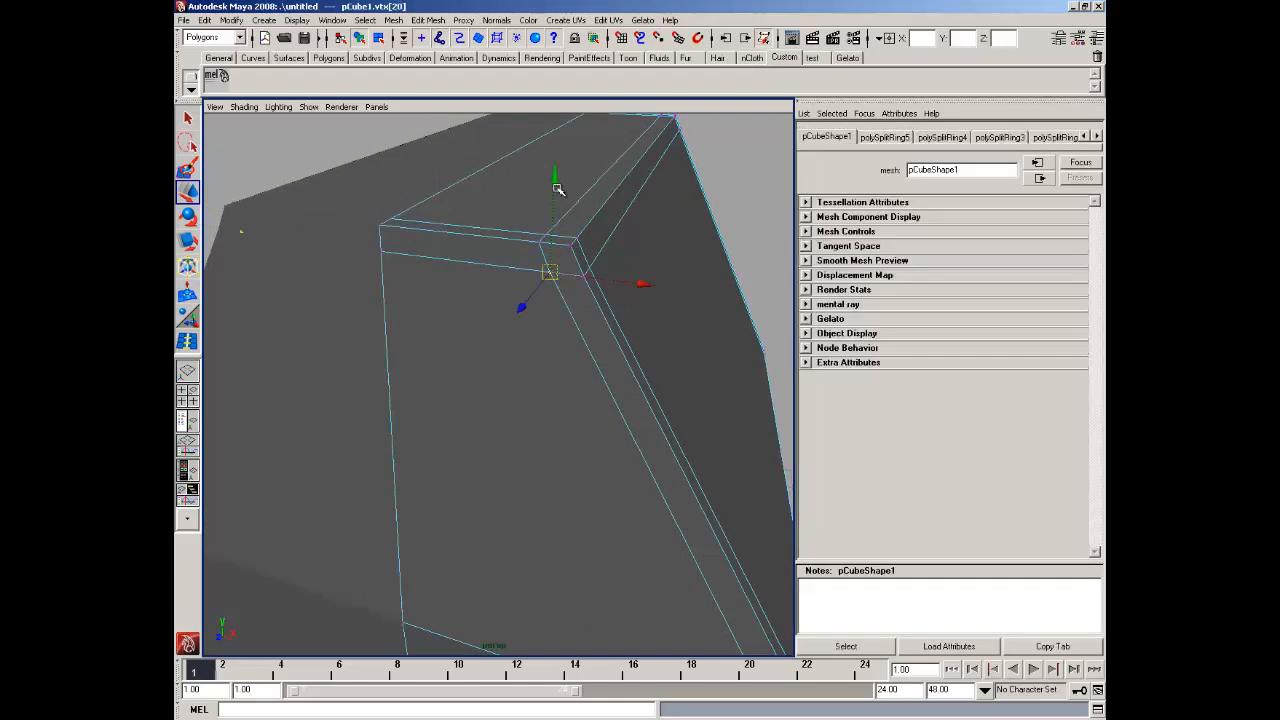
{"action": "left_click_drag", "start_coordinate": [558, 190], "coordinate": [556, 173]}
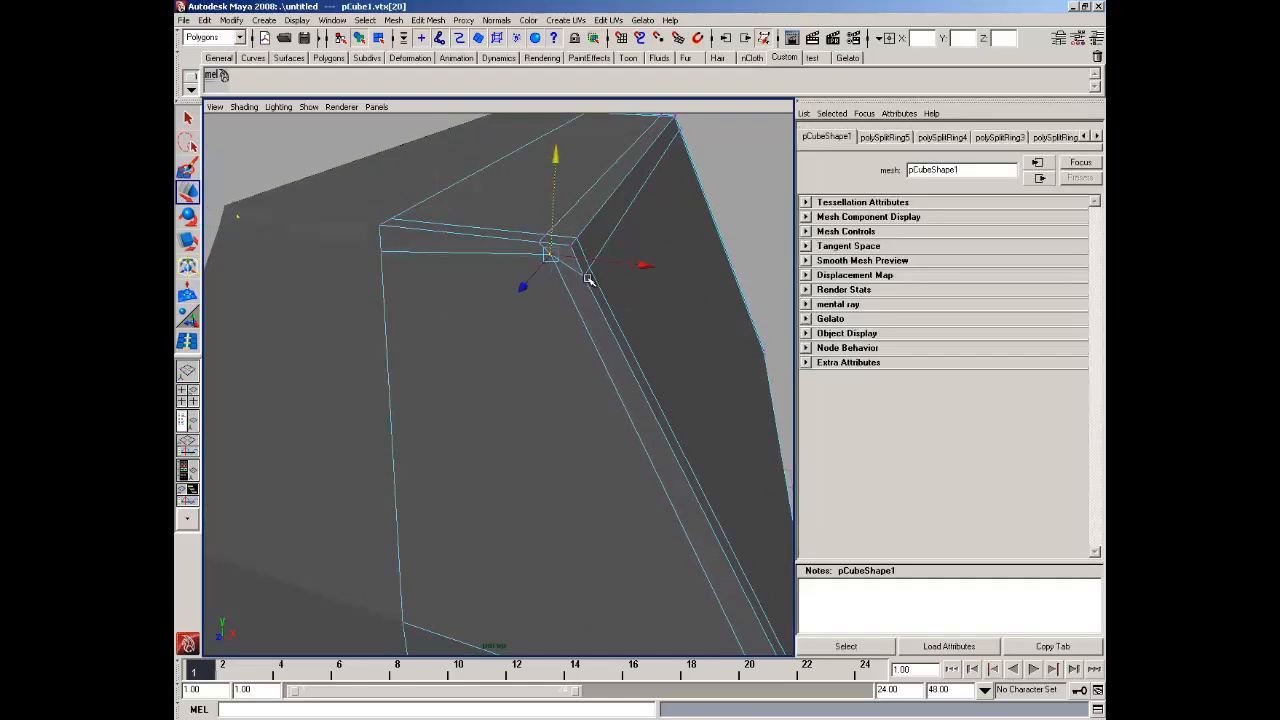
{"action": "left_click", "coordinate": [582, 237]}
{"action": "left_click", "coordinate": [582, 274]}
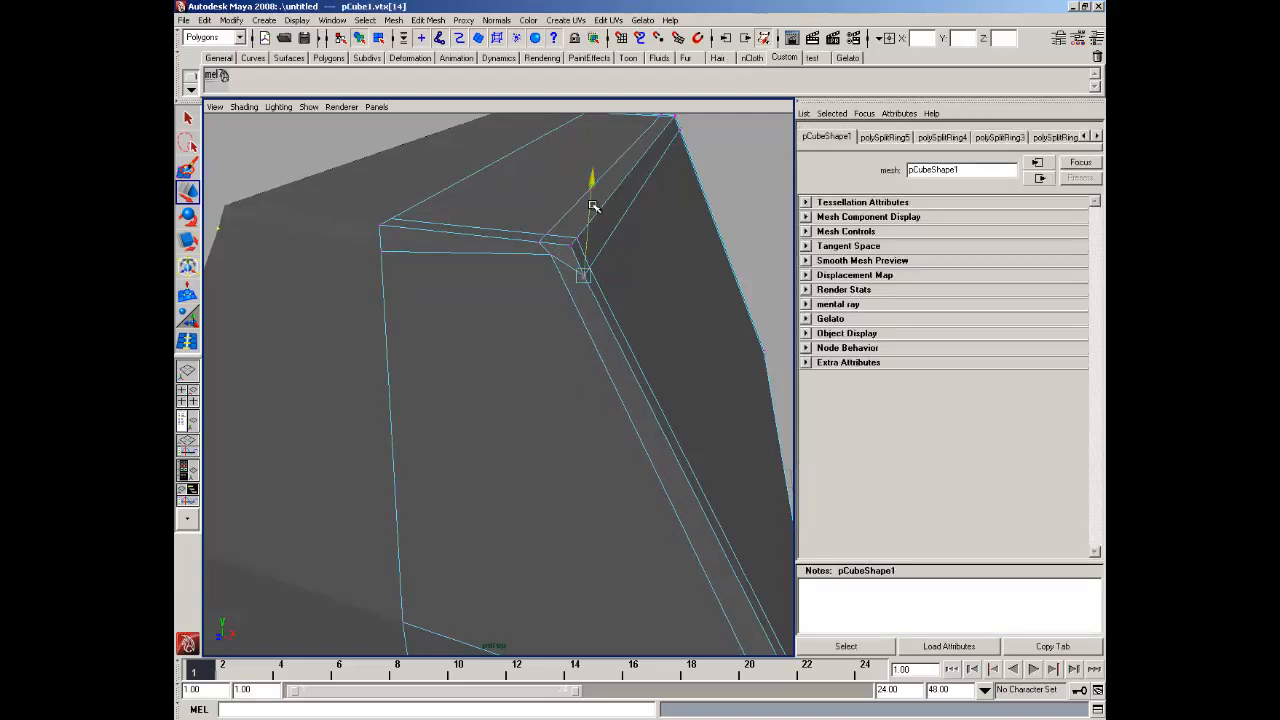
{"action": "left_click_drag", "start_coordinate": [592, 210], "coordinate": [590, 190]}
Shift the front top corner's lower vertex slightly forward along Z and raise the neighbouring side-face vertex along Y
{"action": "left_click_drag", "start_coordinate": [640, 288], "coordinate": [568, 288], "text": "alt"}
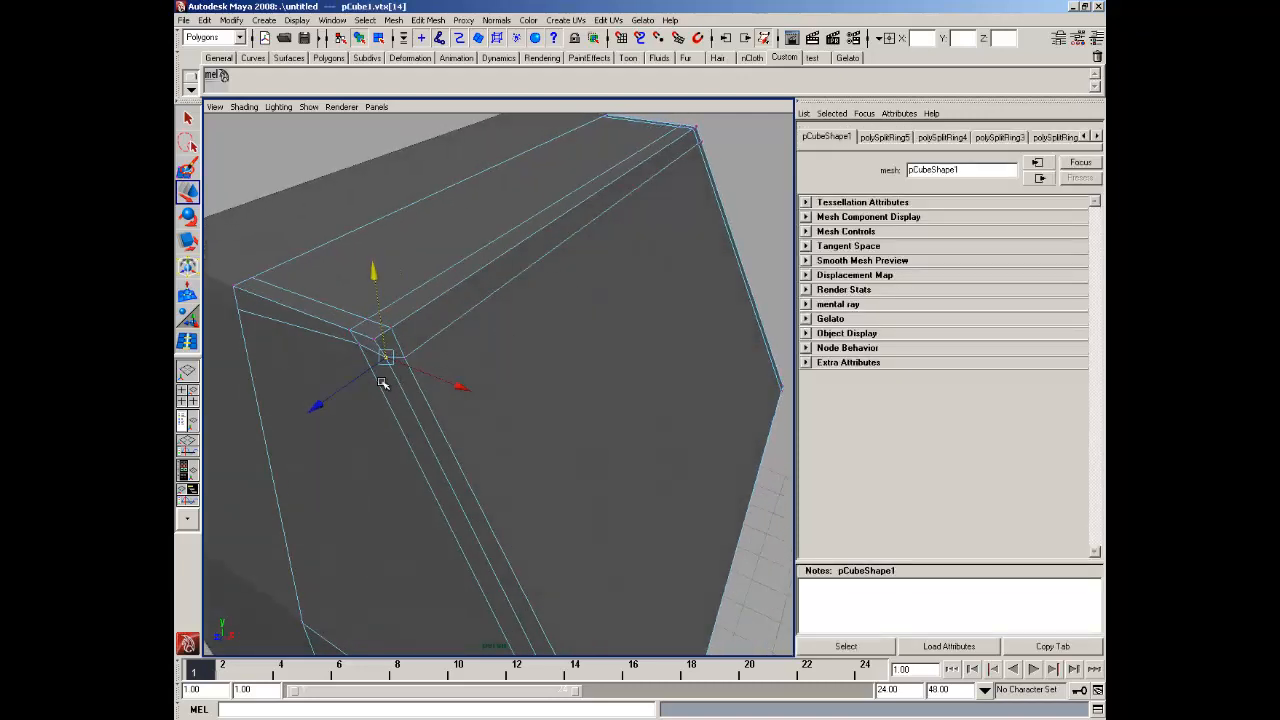
{"action": "left_click_drag", "start_coordinate": [349, 385], "coordinate": [342, 385]}
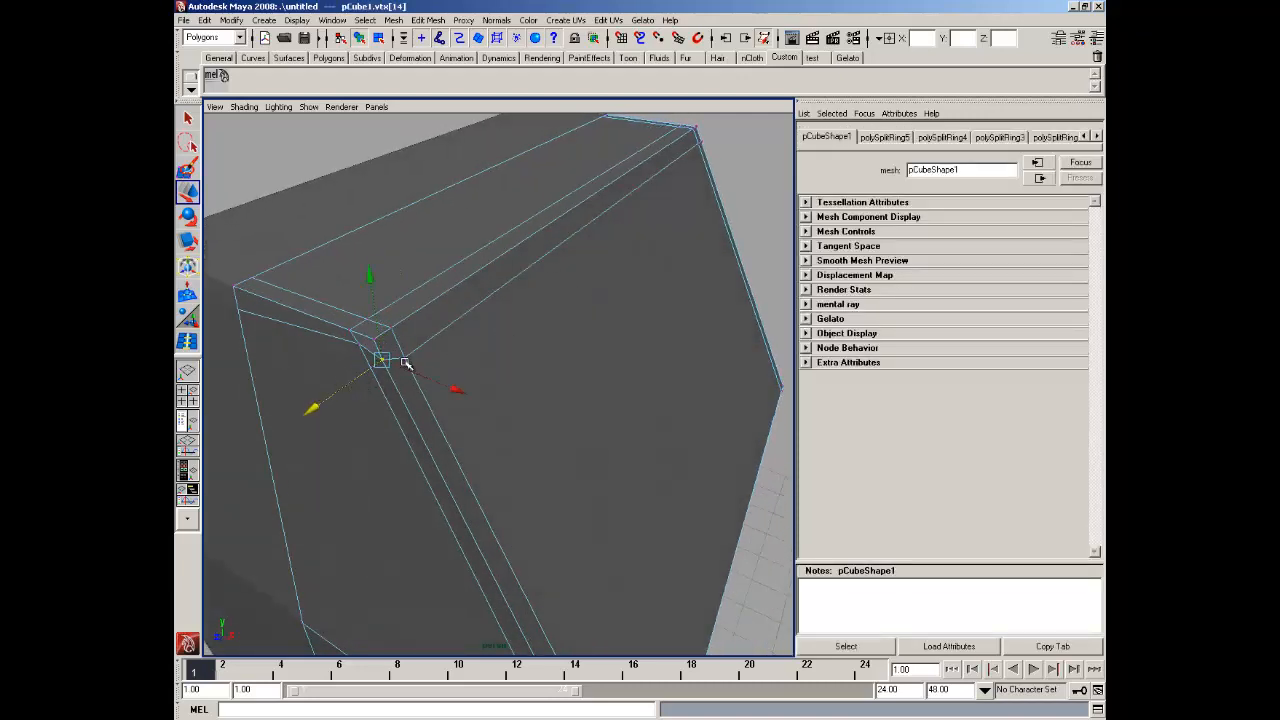
{"action": "left_click", "coordinate": [406, 359]}
{"action": "left_click_drag", "start_coordinate": [399, 281], "coordinate": [568, 338]}
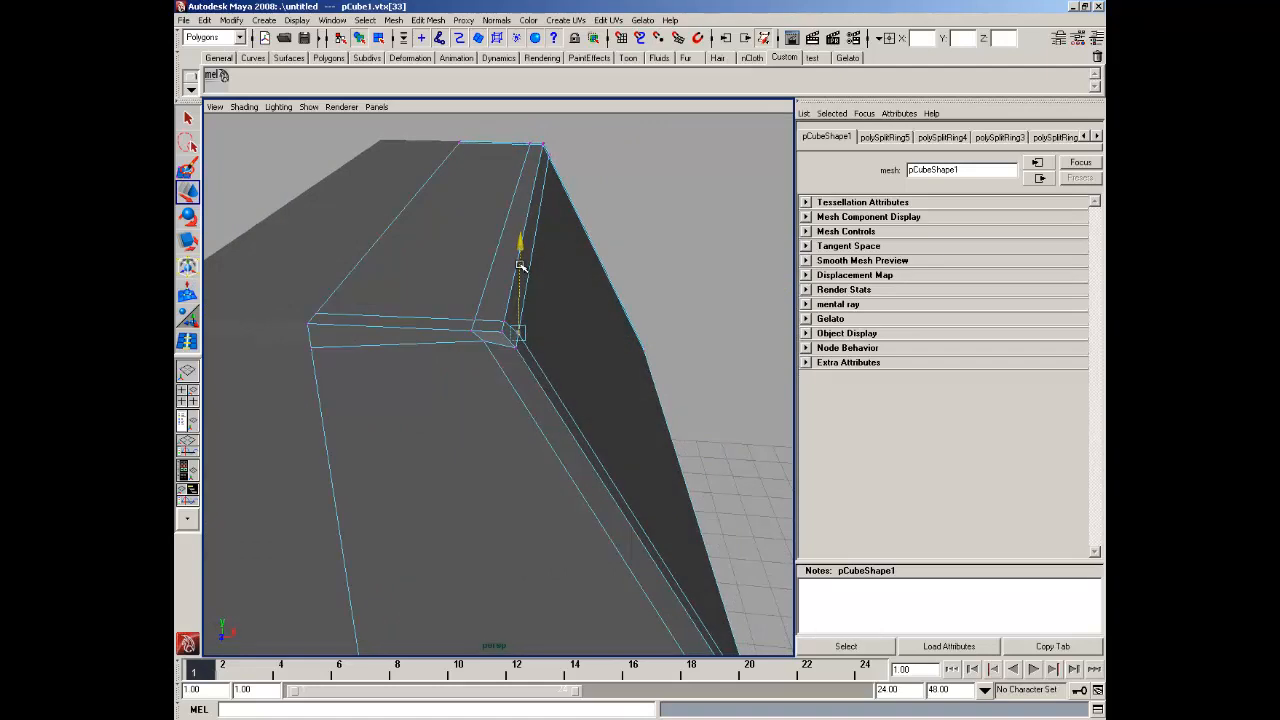
Adjust the front face's upper edge loop along Y at its vertices near the corner and on the centre seam
{"action": "left_click", "coordinate": [650, 276]}
{"action": "left_click", "coordinate": [481, 342]}
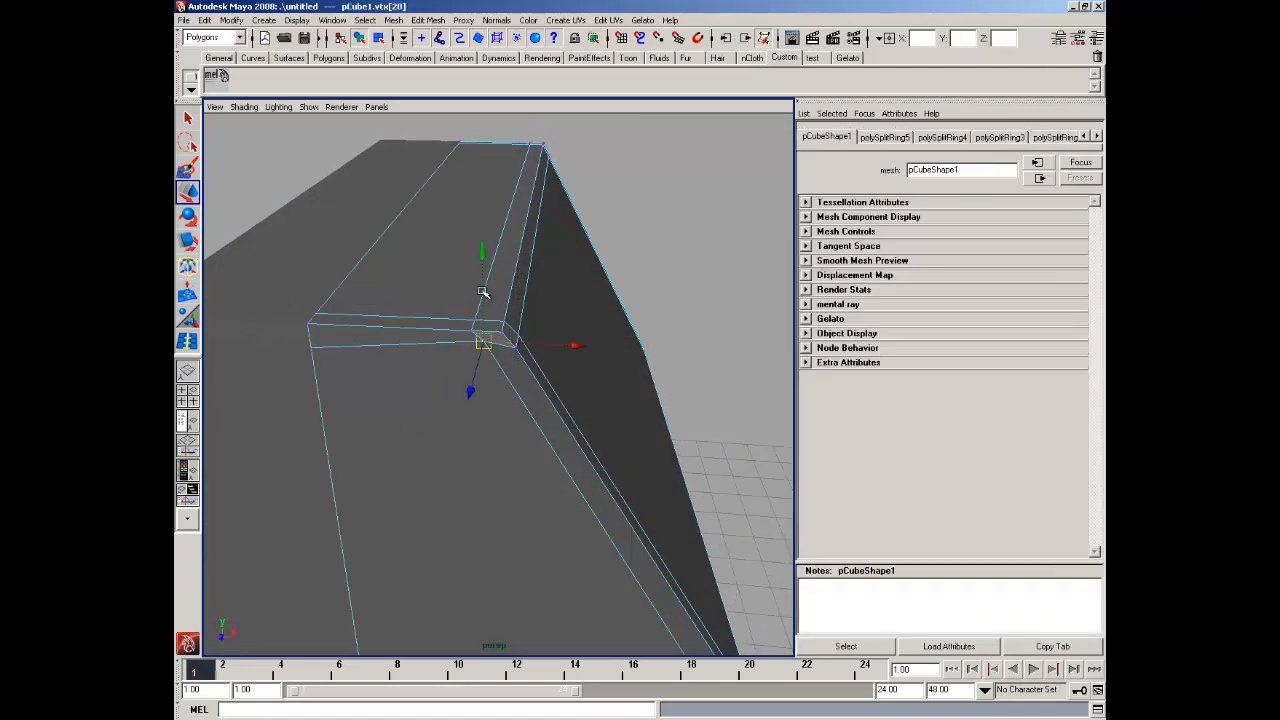
{"action": "scroll", "coordinate": [477, 304], "scroll_direction": "down", "scroll_amount": 3}
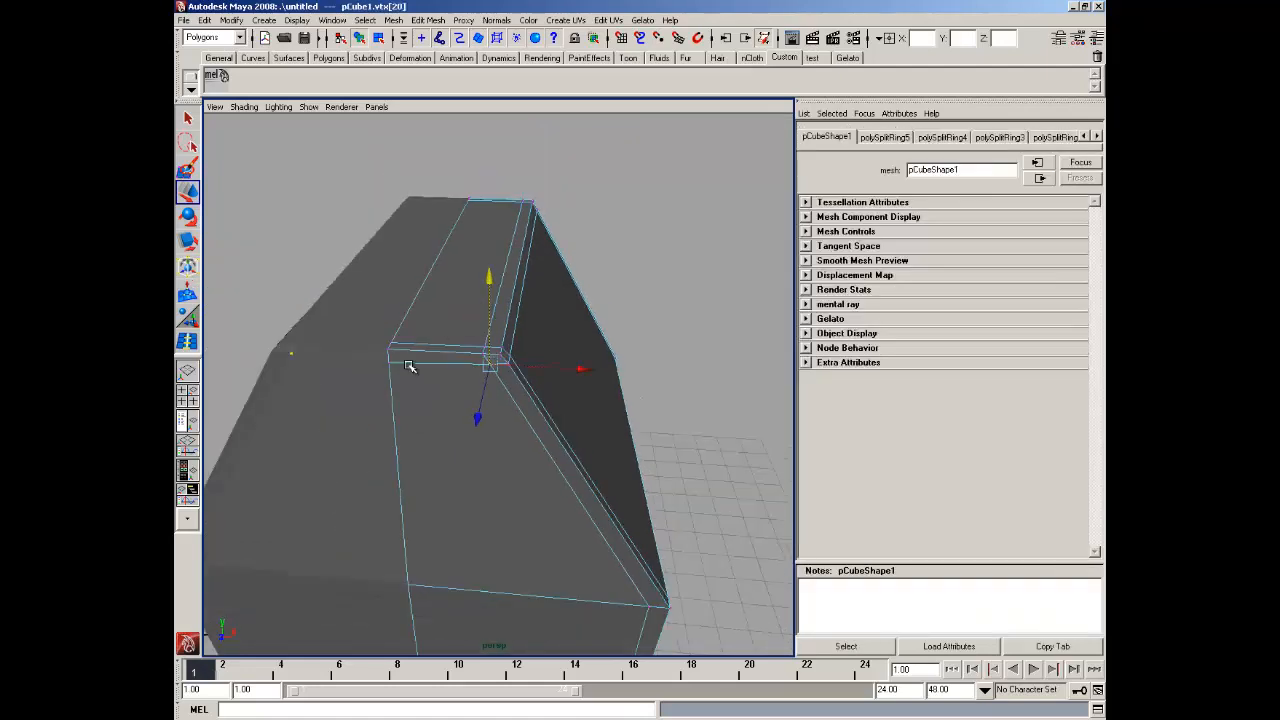
{"action": "left_click", "coordinate": [389, 360]}
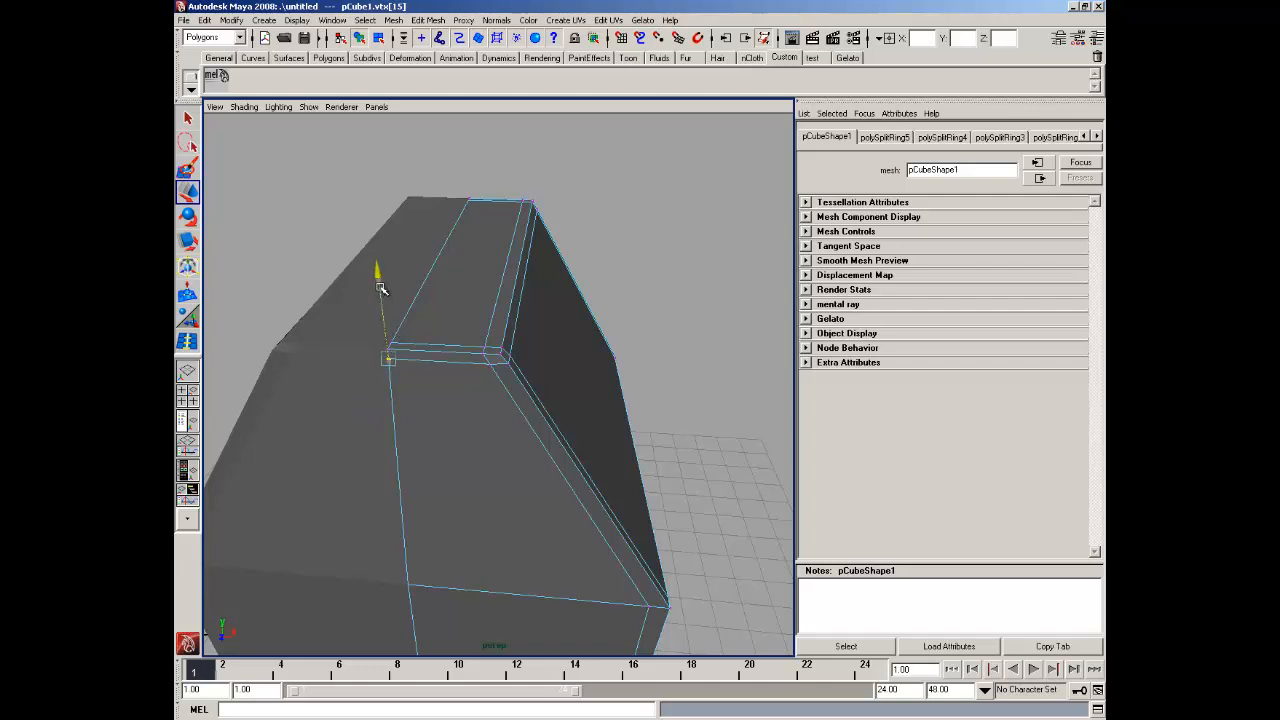
{"action": "left_click", "coordinate": [487, 373]}
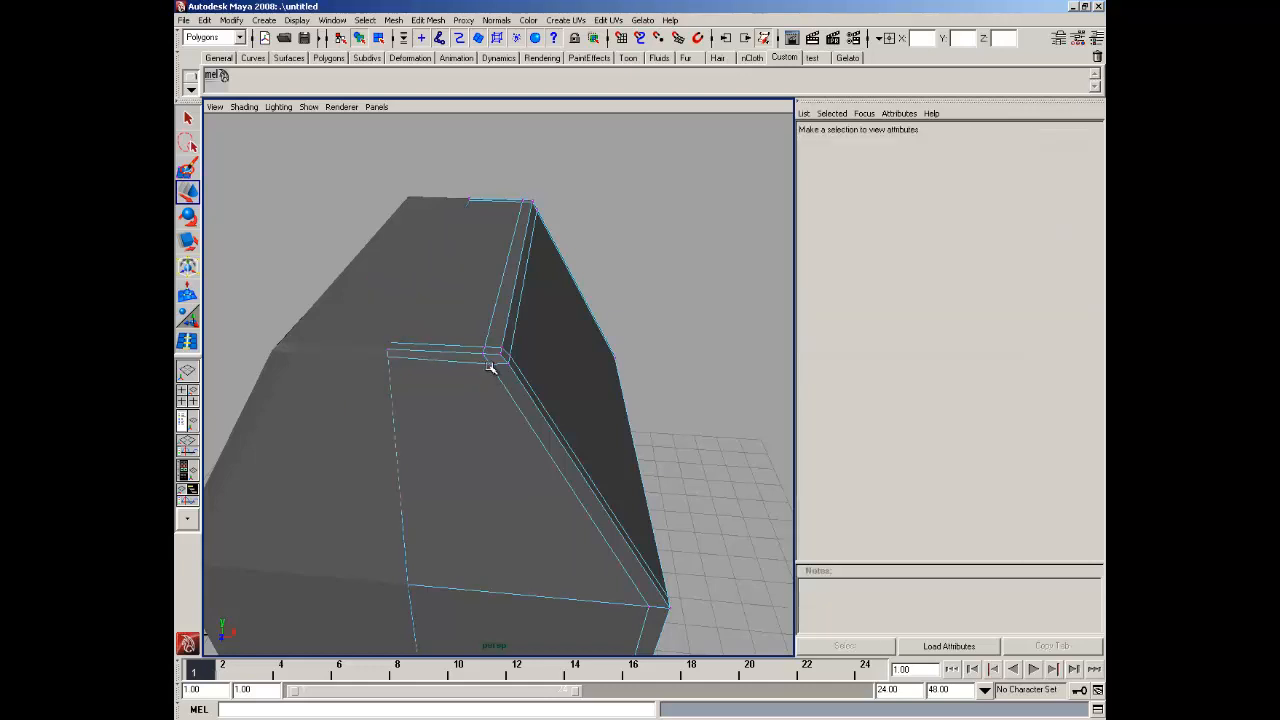
{"action": "left_click", "coordinate": [490, 364]}
{"action": "left_click", "coordinate": [584, 315]}
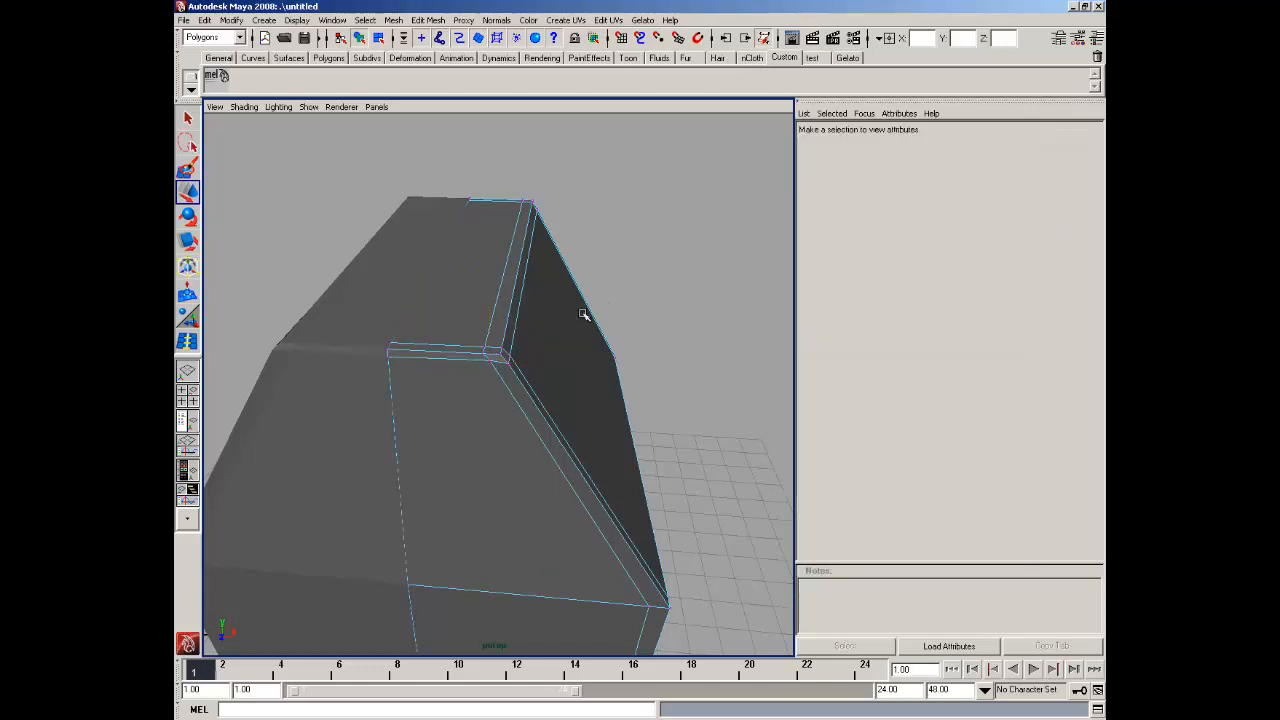
Raise the vertex directly below the front top corner along Y, in line with the front face's upper edge loop
{"action": "left_click", "coordinate": [508, 364]}
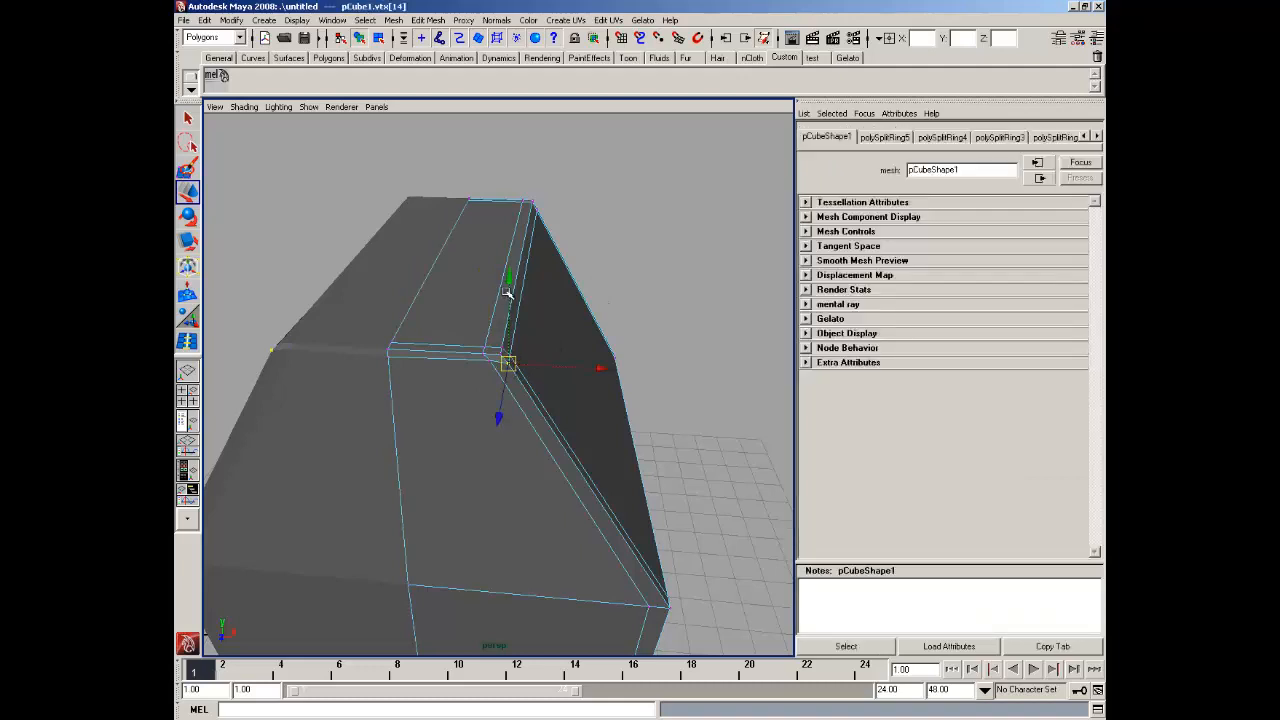
{"action": "key", "text": "z"}
{"action": "left_click_drag", "start_coordinate": [517, 348], "coordinate": [489, 360], "text": "alt"}
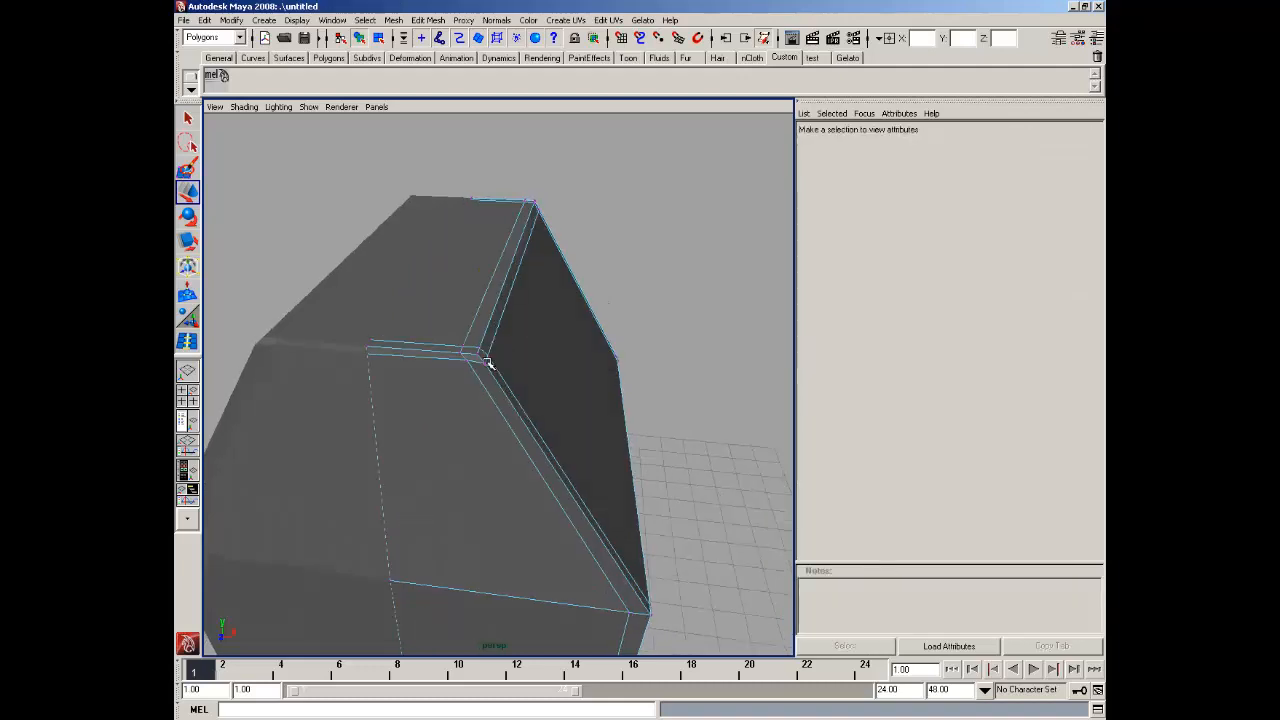
{"action": "left_click", "coordinate": [485, 363]}
On the back of the original half, raise the edge loop vertices just below the top corner along Y
{"action": "left_click_drag", "start_coordinate": [486, 290], "coordinate": [535, 366], "text": "alt"}
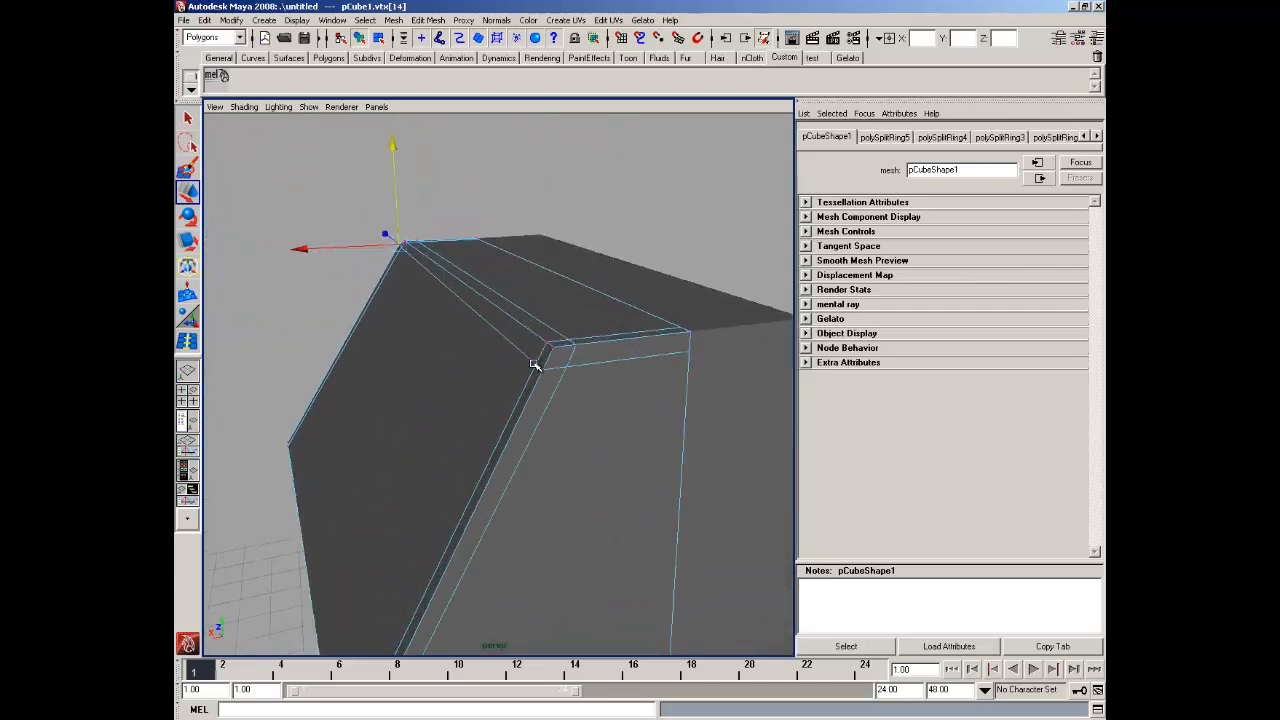
{"action": "left_click", "coordinate": [540, 367]}
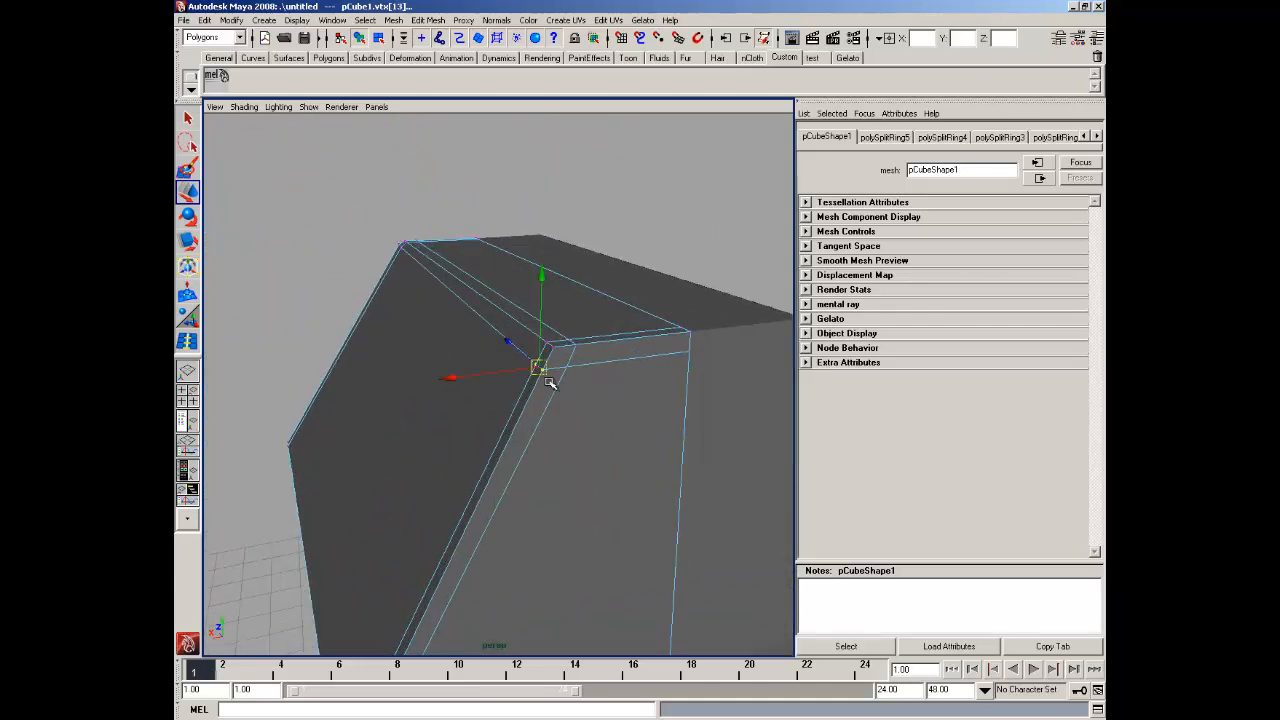
{"action": "left_click_drag", "start_coordinate": [543, 291], "coordinate": [543, 275]}
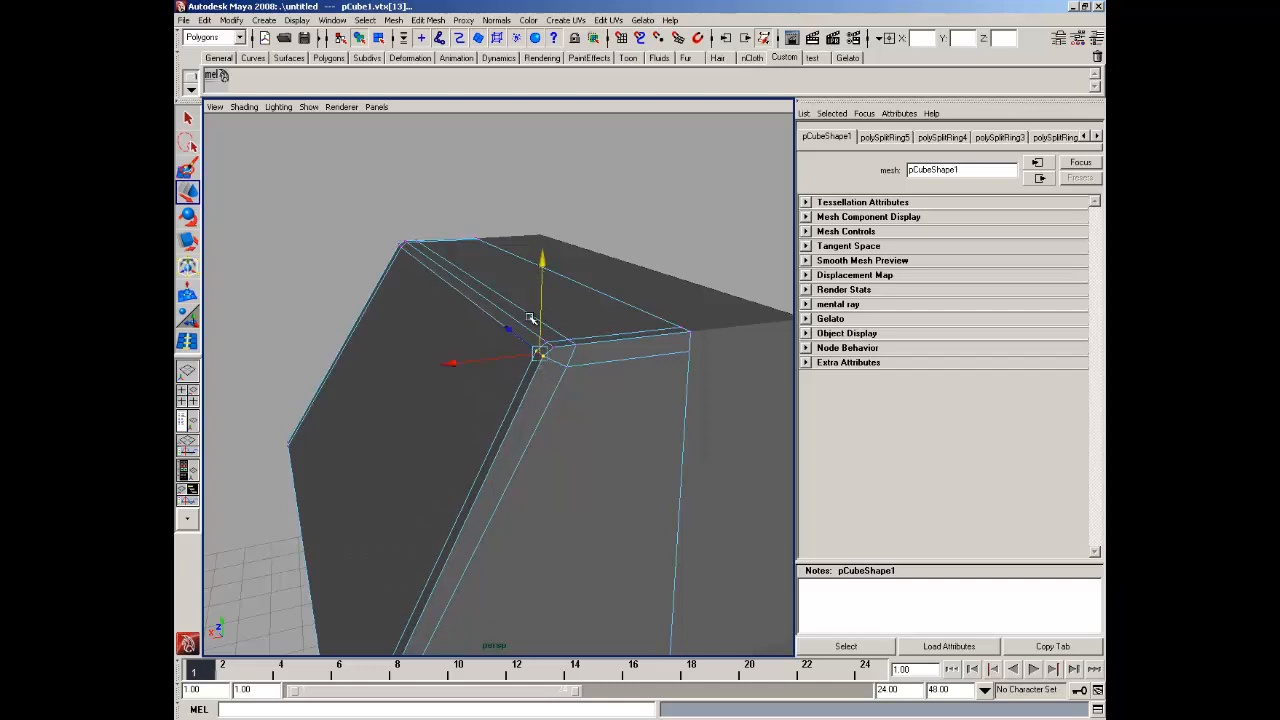
{"action": "left_click_drag", "start_coordinate": [531, 322], "coordinate": [501, 352], "text": "alt"}
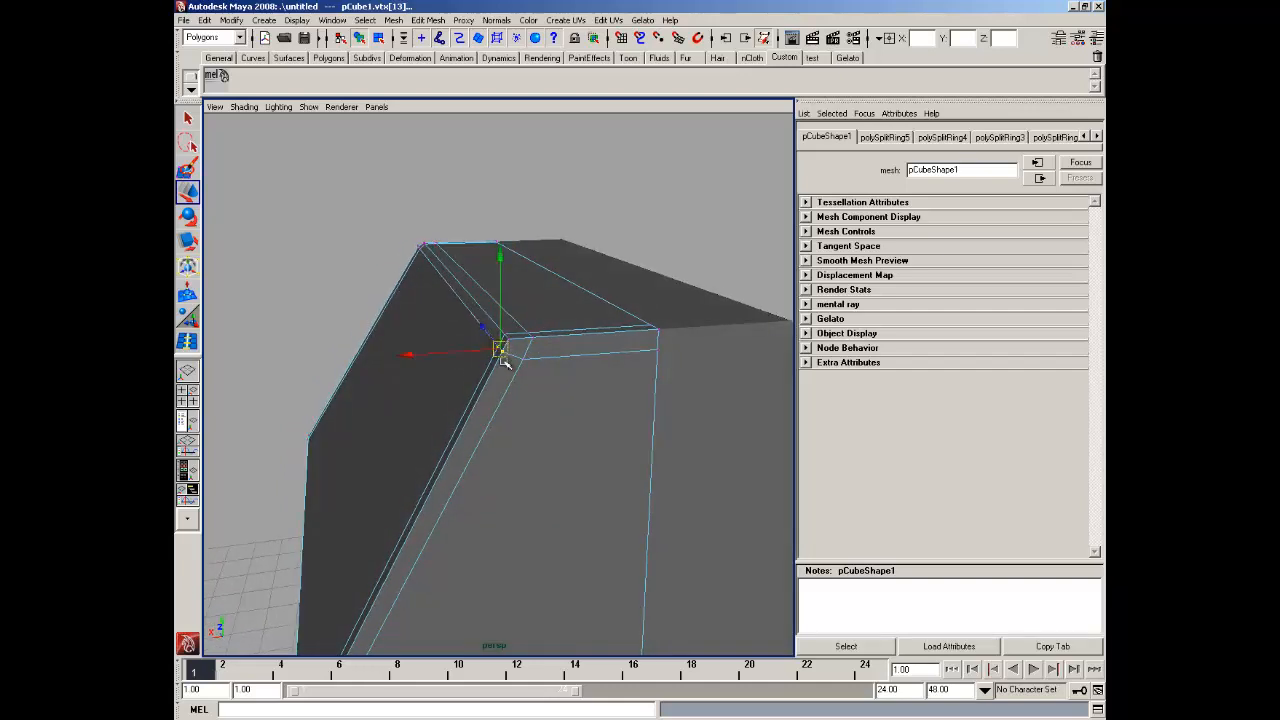
{"action": "left_click", "coordinate": [524, 361]}
{"action": "left_click_drag", "start_coordinate": [527, 268], "coordinate": [525, 257]}
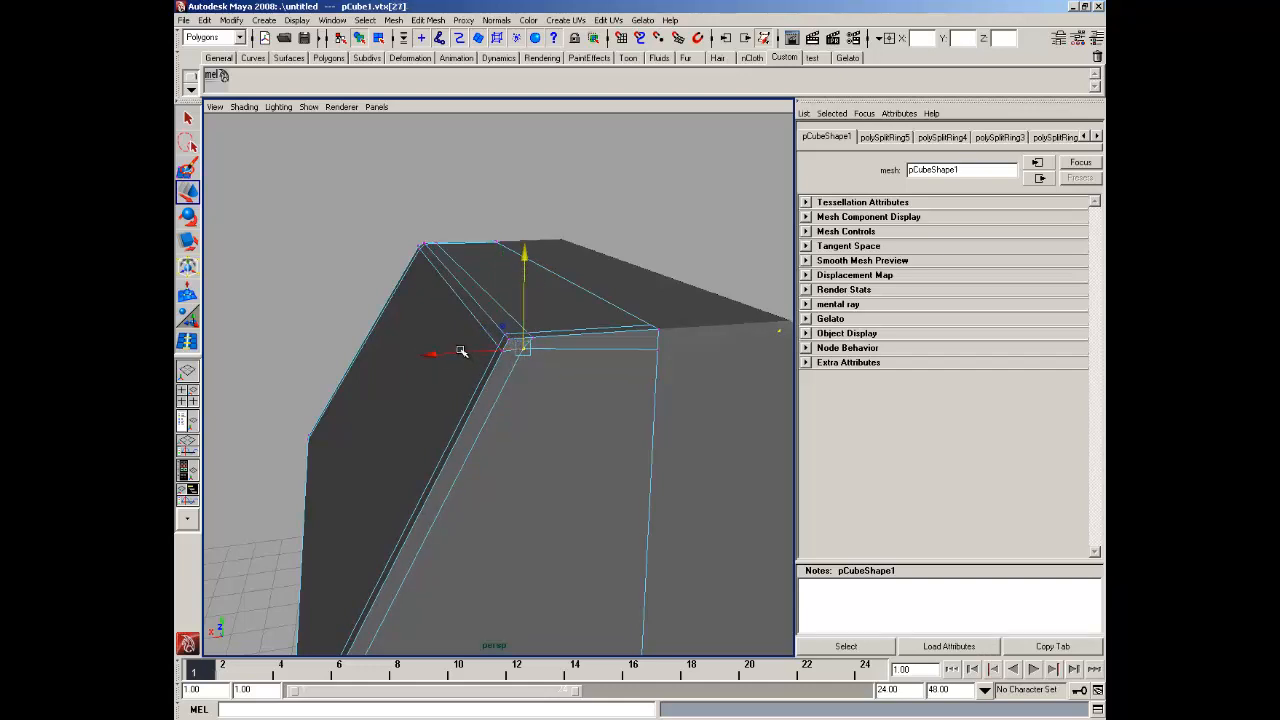
Move the back face's edge loop vertex at the shoulder along X toward the outer corner
{"action": "left_click_drag", "start_coordinate": [462, 352], "coordinate": [483, 417], "text": "alt"}
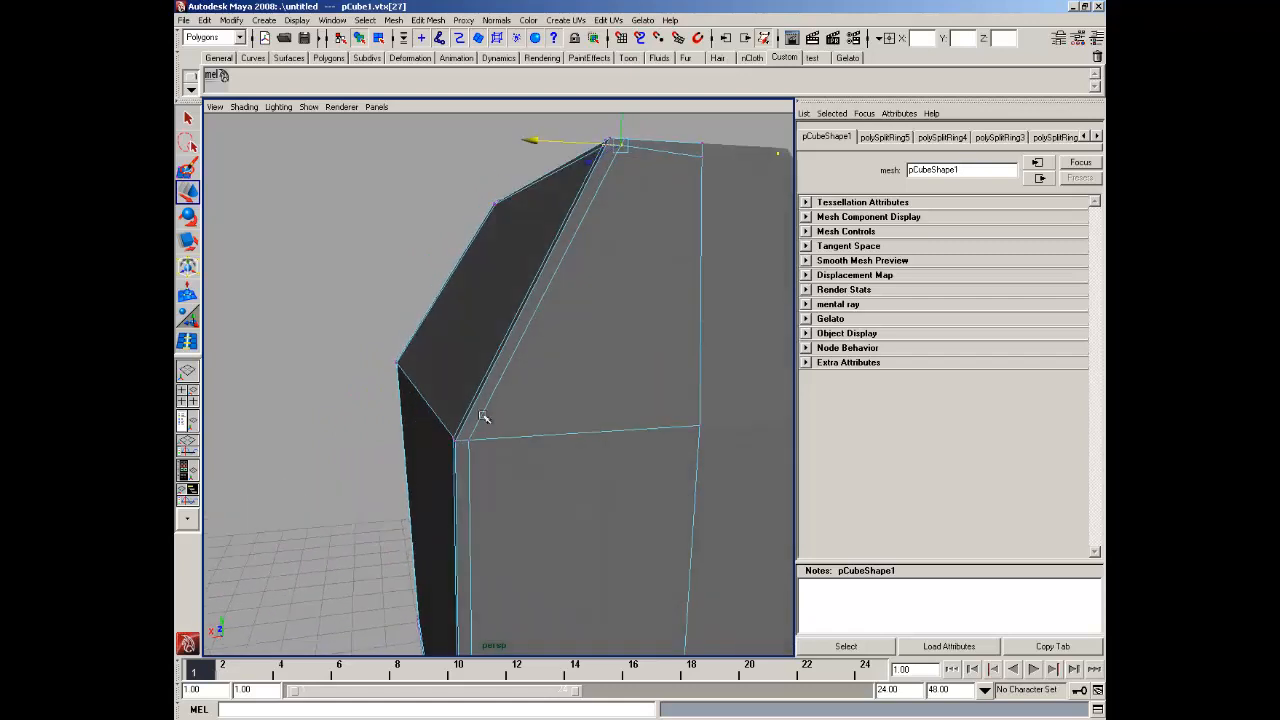
{"action": "left_click", "coordinate": [467, 440]}
{"action": "left_click", "coordinate": [423, 442]}
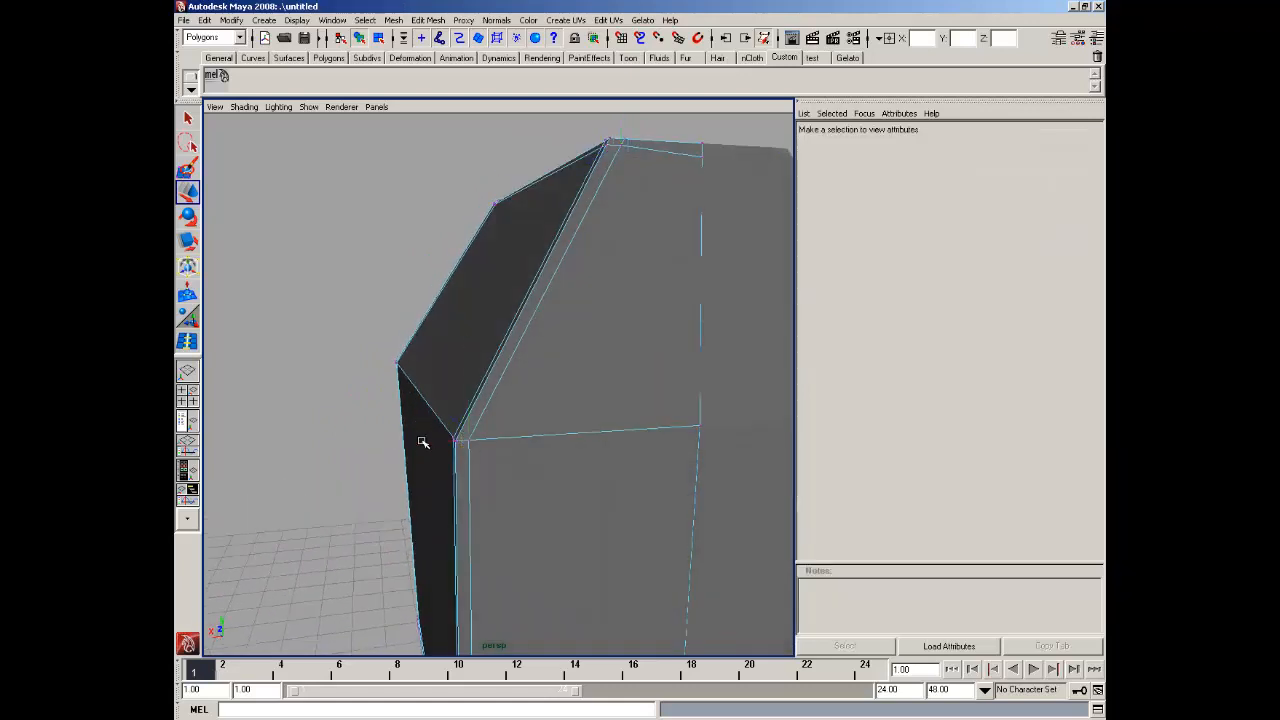
{"action": "key", "text": "z"}
{"action": "left_click_drag", "start_coordinate": [413, 446], "coordinate": [402, 442]}
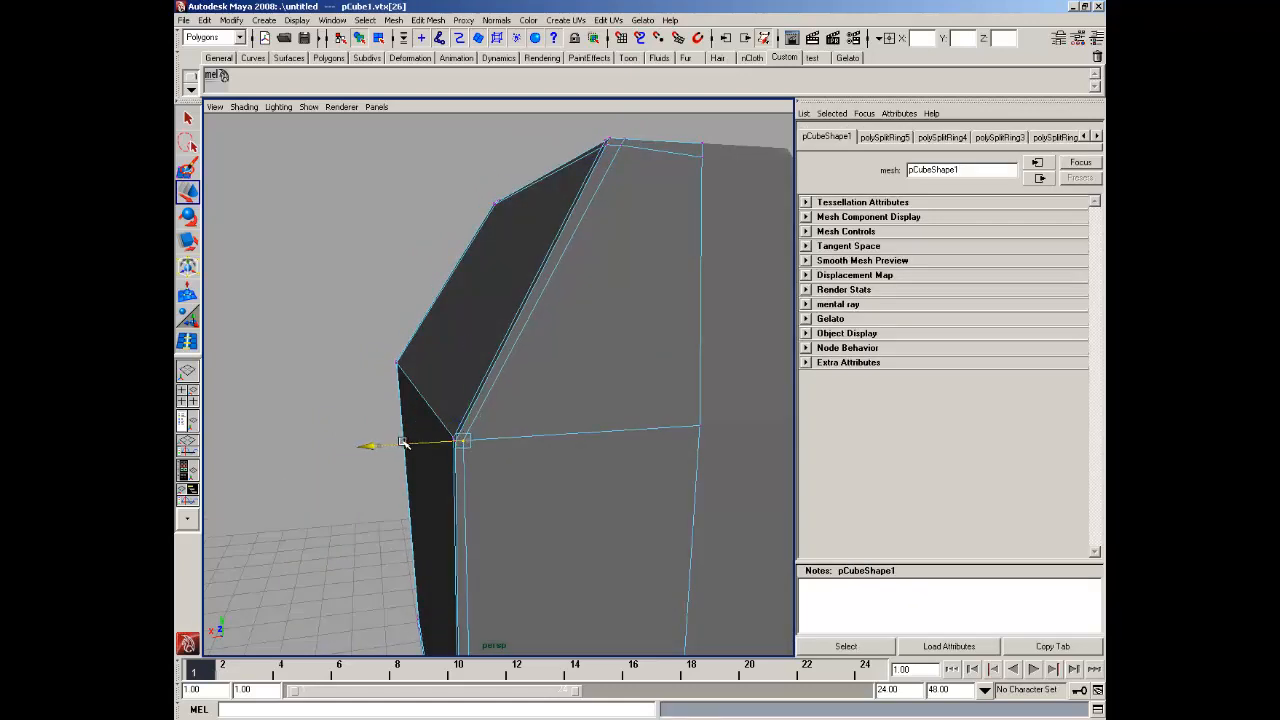
Fine-tune the back shoulder's edge loop vertex along X, slightly away from the outer corner
{"action": "left_click_drag", "start_coordinate": [477, 468], "coordinate": [514, 428], "text": "alt"}
{"action": "left_click", "coordinate": [574, 507]}
{"action": "left_click", "coordinate": [583, 423]}
{"action": "scroll", "coordinate": [543, 498], "scroll_direction": "up", "scroll_amount": 3}
{"action": "right_click_drag", "start_coordinate": [513, 428], "coordinate": [470, 424]}
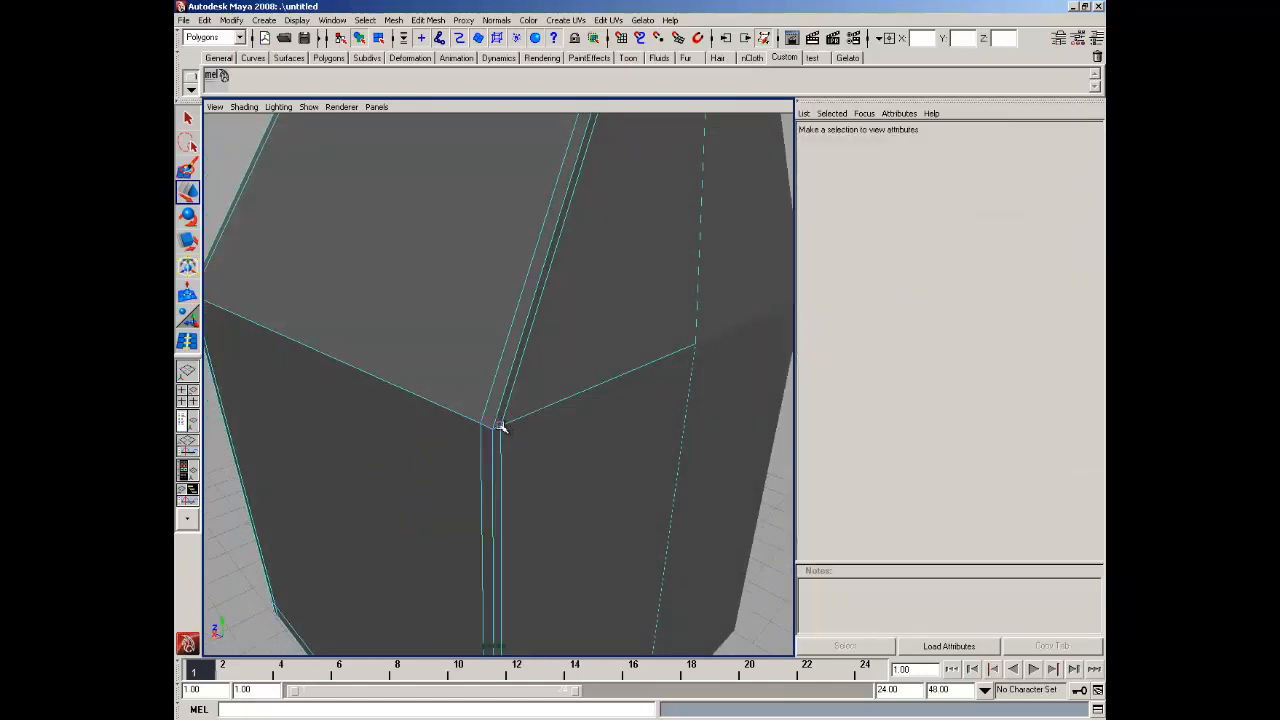
{"action": "left_click", "coordinate": [500, 426]}
{"action": "left_click_drag", "start_coordinate": [472, 440], "coordinate": [478, 438]}
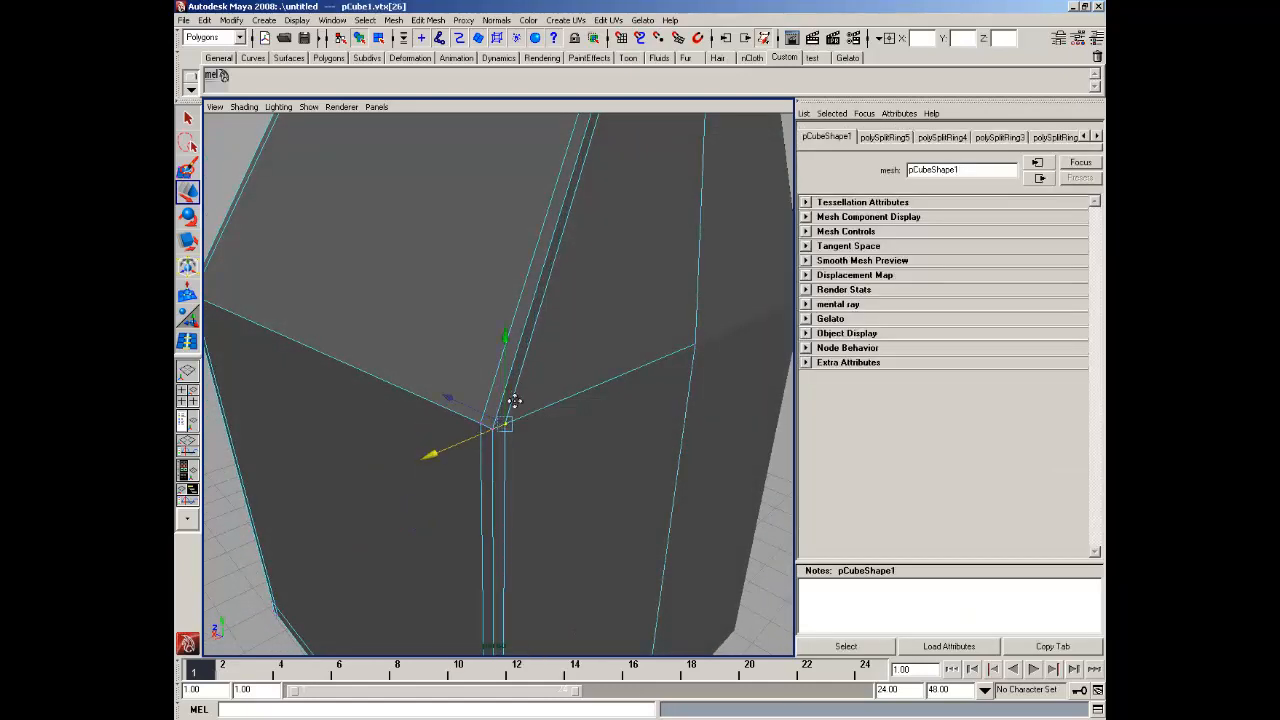
Lower the back face's edge loop vertex beside the top corner slightly along Y, then return to object selection
{"action": "middle_click_drag", "start_coordinate": [545, 345], "coordinate": [500, 477], "text": "alt"}
{"action": "left_click_drag", "start_coordinate": [545, 272], "coordinate": [510, 321], "text": "alt"}
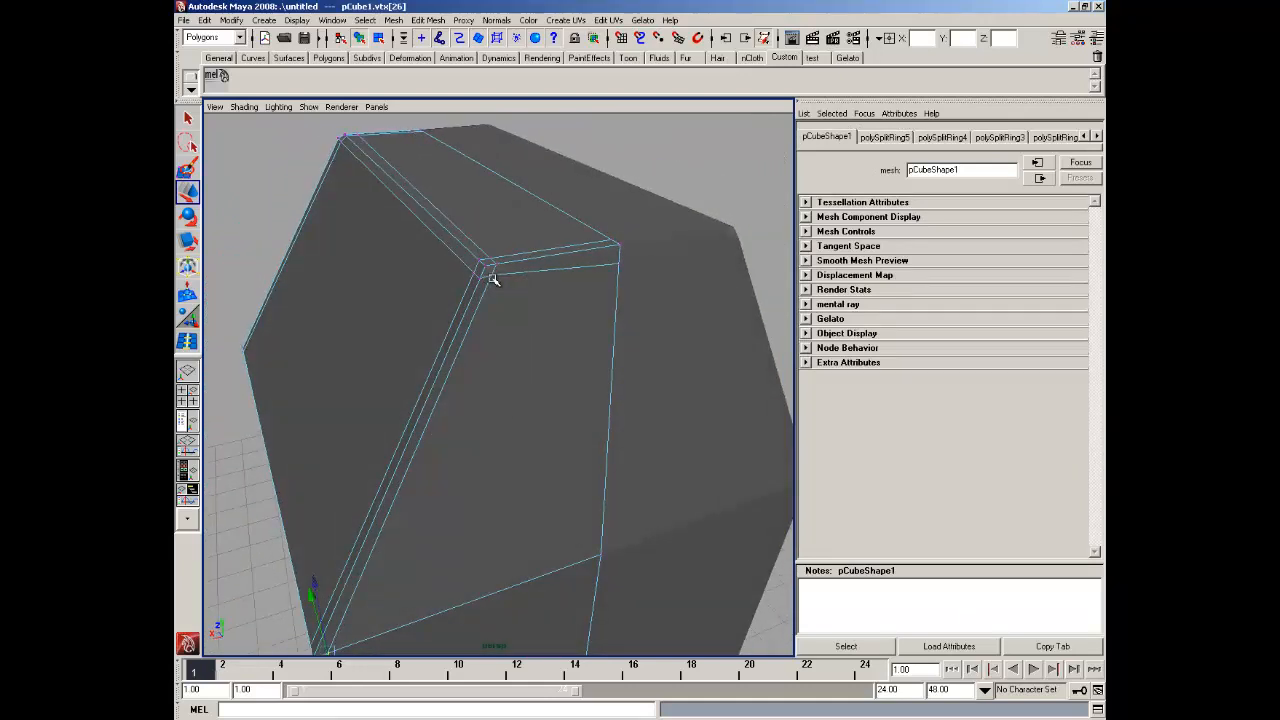
{"action": "left_click", "coordinate": [491, 278]}
{"action": "left_click", "coordinate": [491, 279]}
{"action": "right_click_drag", "start_coordinate": [499, 284], "coordinate": [482, 285]}
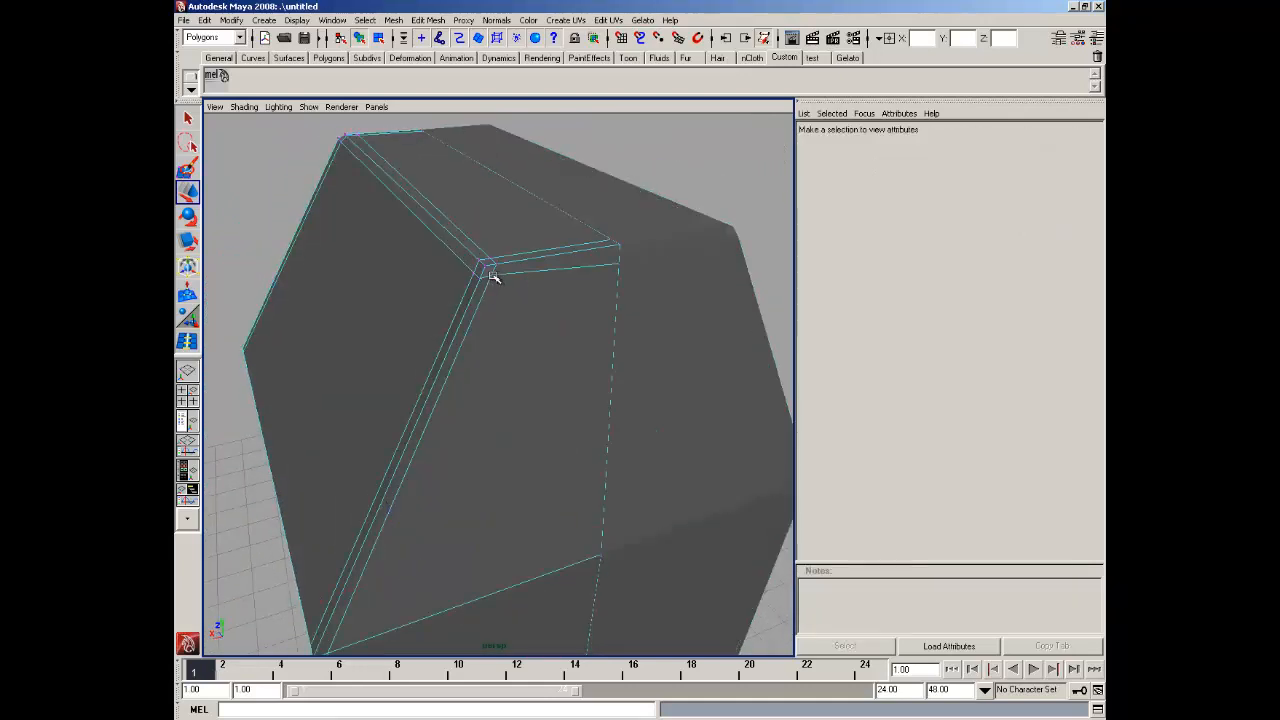
{"action": "left_click", "coordinate": [490, 270]}
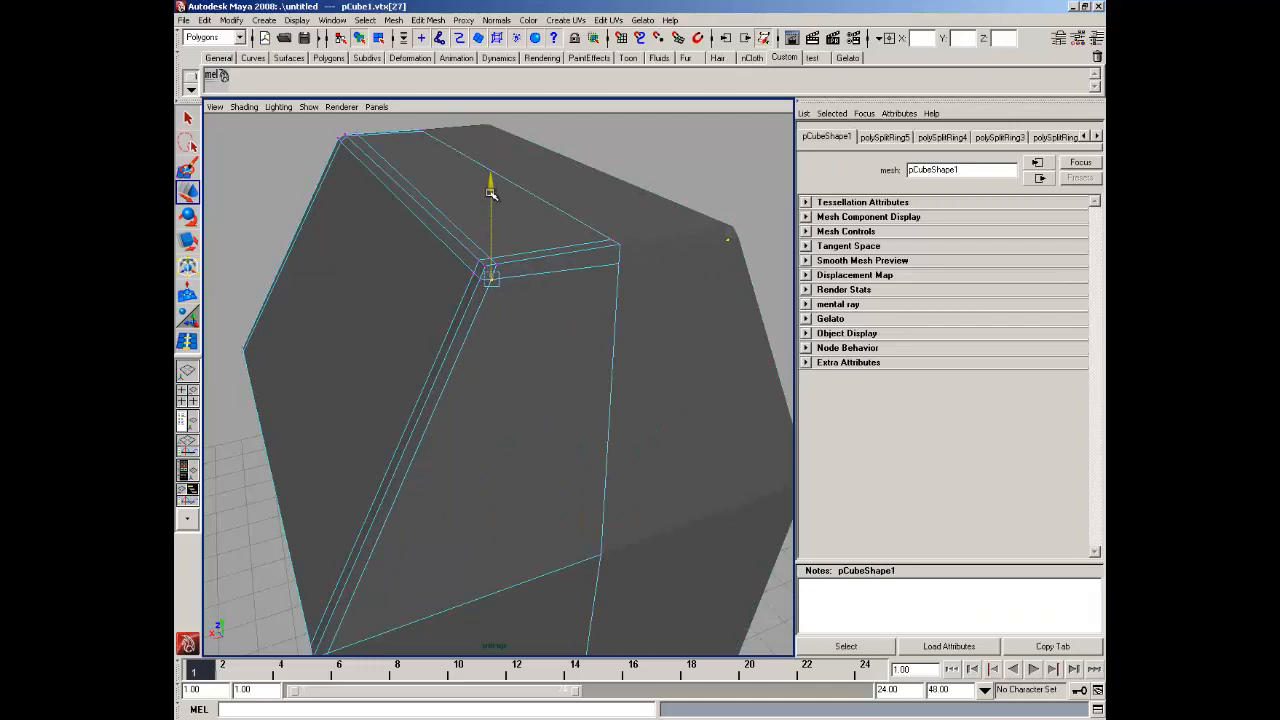
{"action": "right_click_drag", "start_coordinate": [503, 316], "coordinate": [520, 323]}
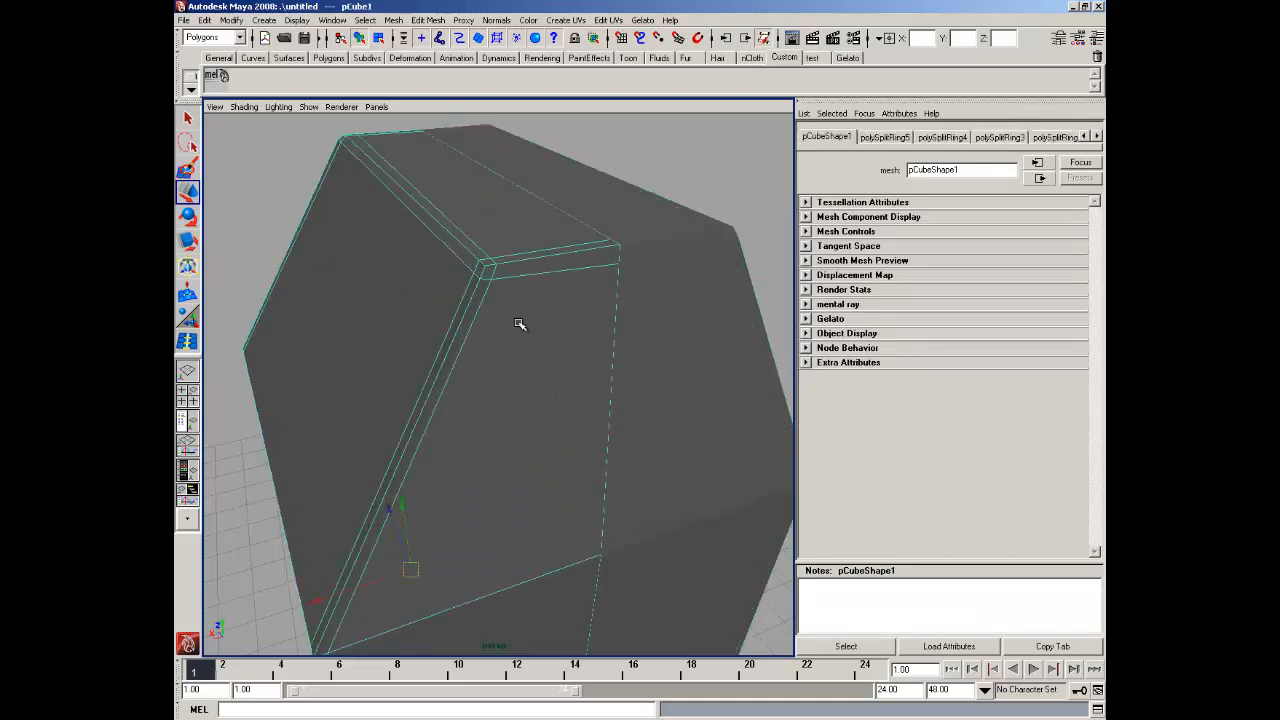
Move the top face's edge loop vertex near the front corner along X toward the outer edge
{"action": "left_click_drag", "start_coordinate": [520, 323], "coordinate": [609, 314], "text": "alt"}
{"action": "right_click_drag", "start_coordinate": [608, 314], "coordinate": [589, 315]}
{"action": "left_click", "coordinate": [574, 301]}
{"action": "left_click_drag", "start_coordinate": [577, 305], "coordinate": [674, 346], "text": "alt"}
{"action": "left_click", "coordinate": [569, 317]}
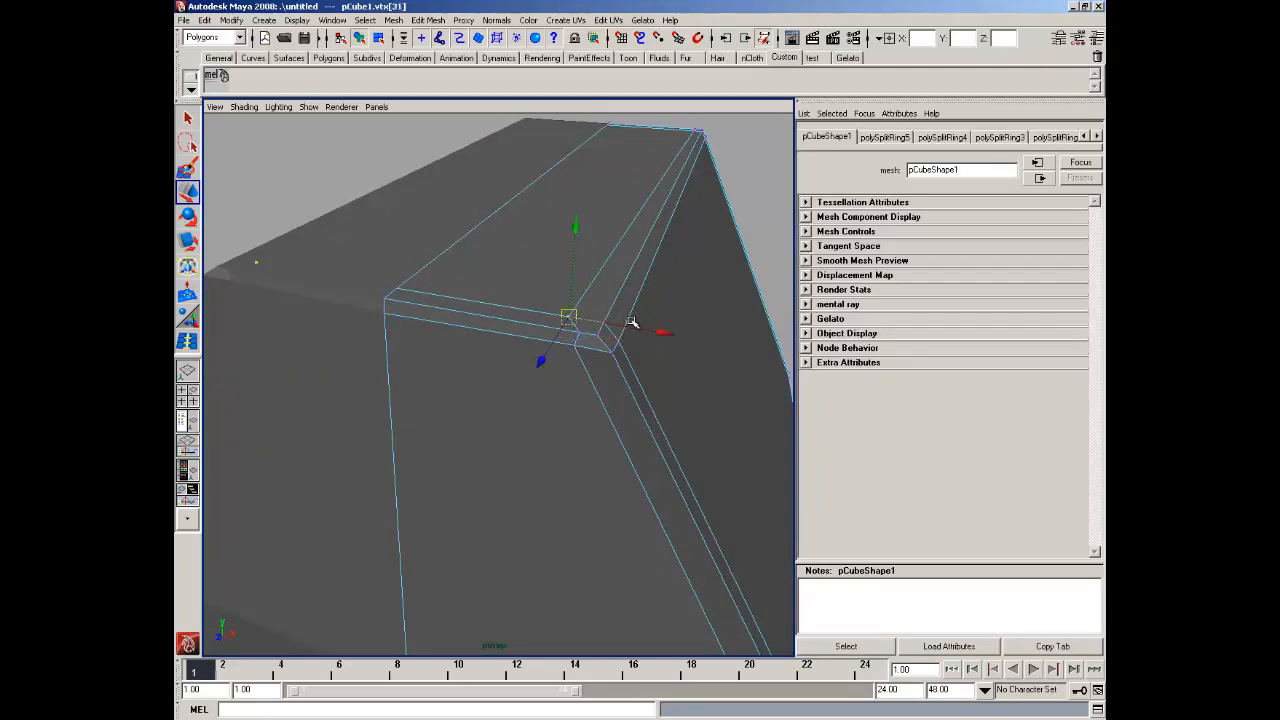
{"action": "left_click", "coordinate": [633, 322]}
{"action": "key", "text": "ctrl+z"}
{"action": "left_click", "coordinate": [669, 323]}
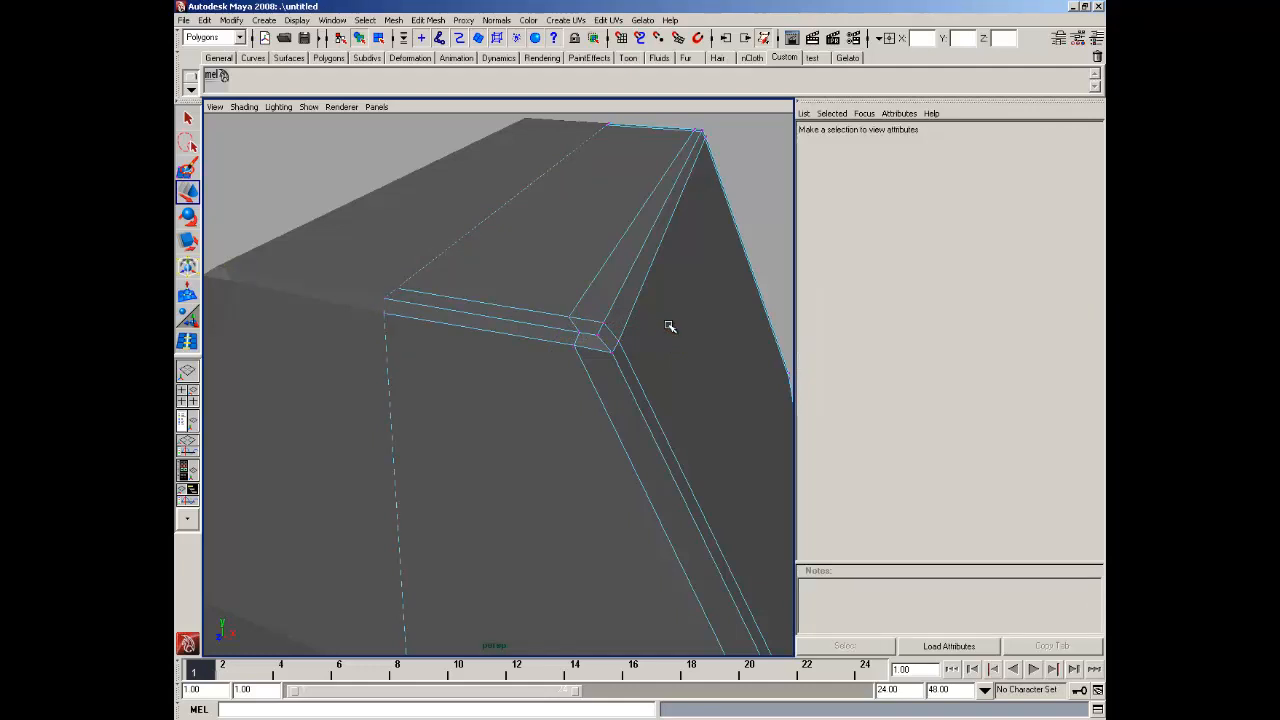
{"action": "key", "text": "ctrl+z"}
{"action": "left_click_drag", "start_coordinate": [665, 333], "coordinate": [688, 335]}
Move the front face's edge loop vertex just below the top corner along X toward the outer edge and deselect it
{"action": "left_click", "coordinate": [560, 355]}
{"action": "left_click", "coordinate": [574, 351]}
{"action": "right_click_drag", "start_coordinate": [574, 351], "coordinate": [543, 349]}
{"action": "left_click", "coordinate": [580, 346]}
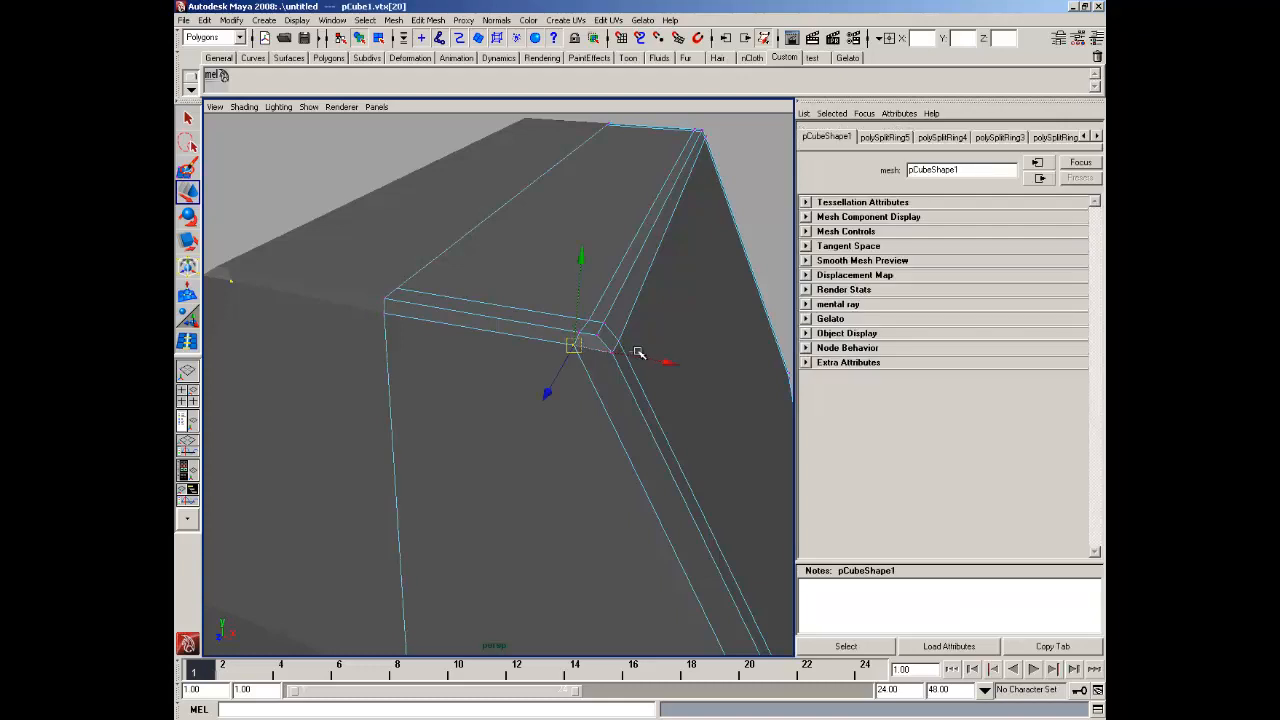
{"action": "left_click", "coordinate": [644, 356]}
{"action": "key", "text": "ctrl+z"}
{"action": "left_click_drag", "start_coordinate": [670, 362], "coordinate": [683, 364]}
{"action": "left_click_drag", "start_coordinate": [601, 338], "coordinate": [604, 332], "text": "alt"}
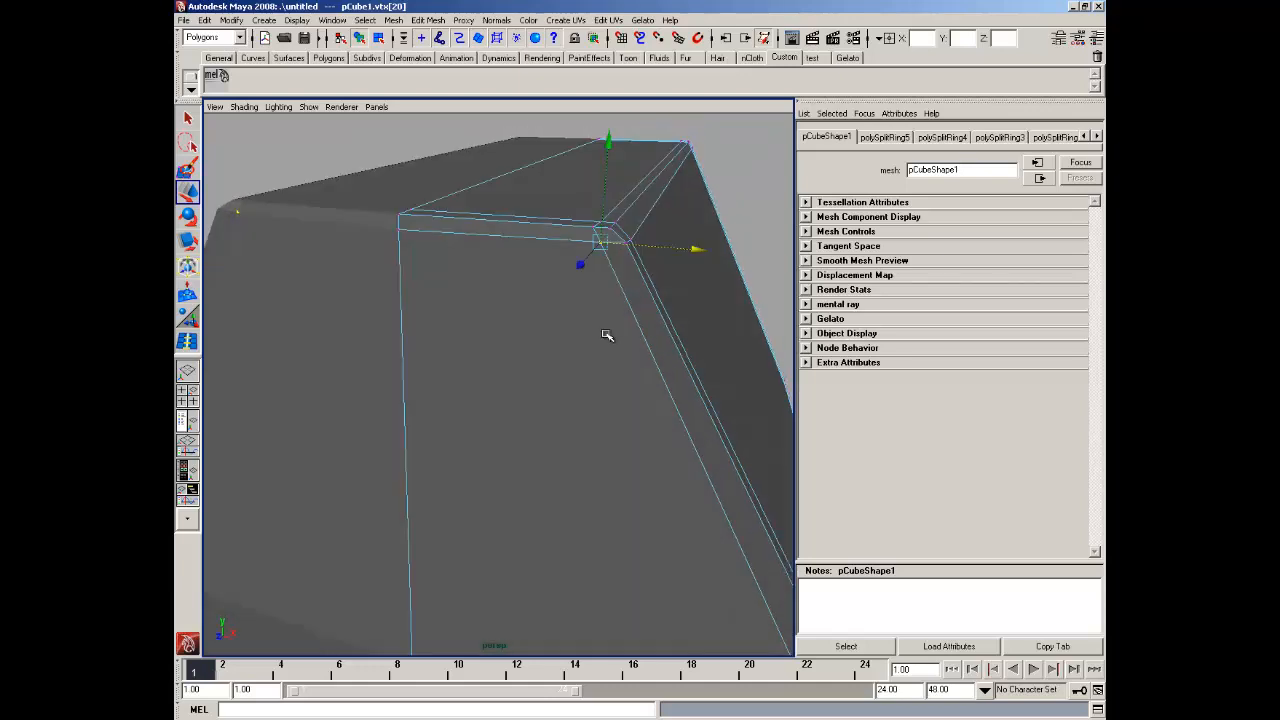
{"action": "left_click", "coordinate": [736, 190]}
{"action": "left_click_drag", "start_coordinate": [694, 234], "coordinate": [662, 291], "text": "alt"}
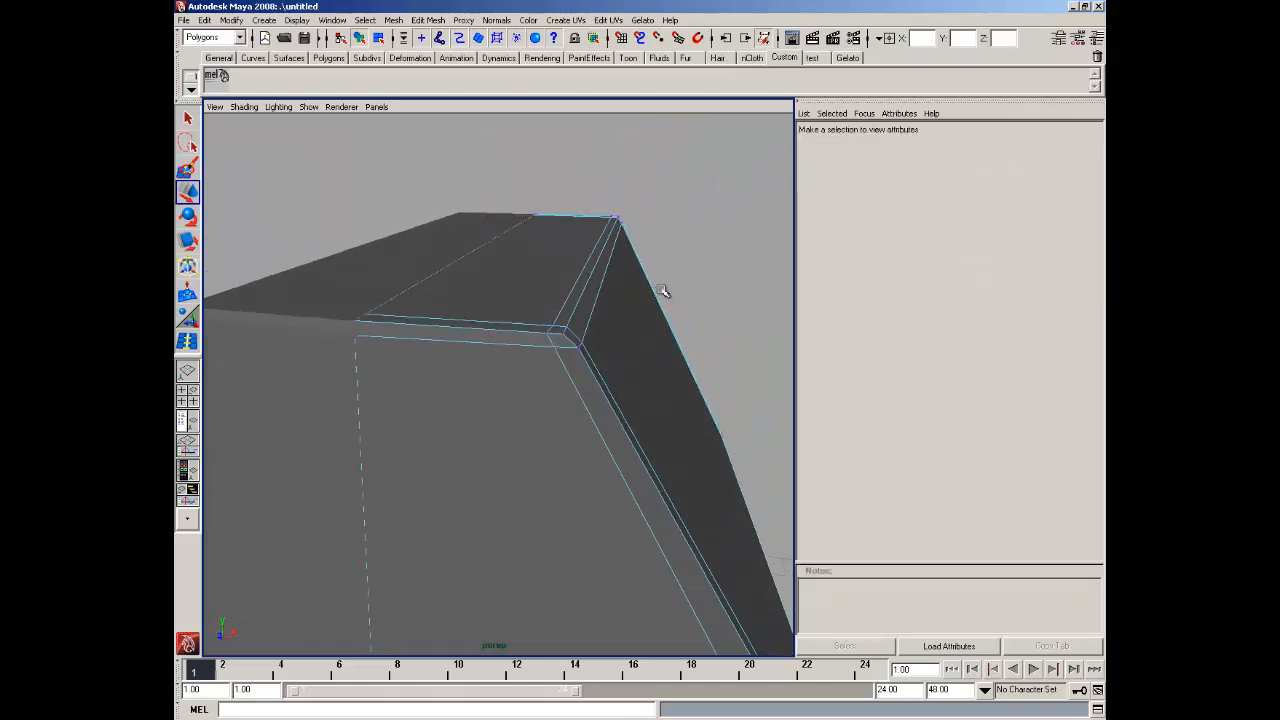
Move the edge loop vertex just below the front top corner up and slightly inward toward that corner, then deselect it
{"action": "left_click", "coordinate": [580, 350]}
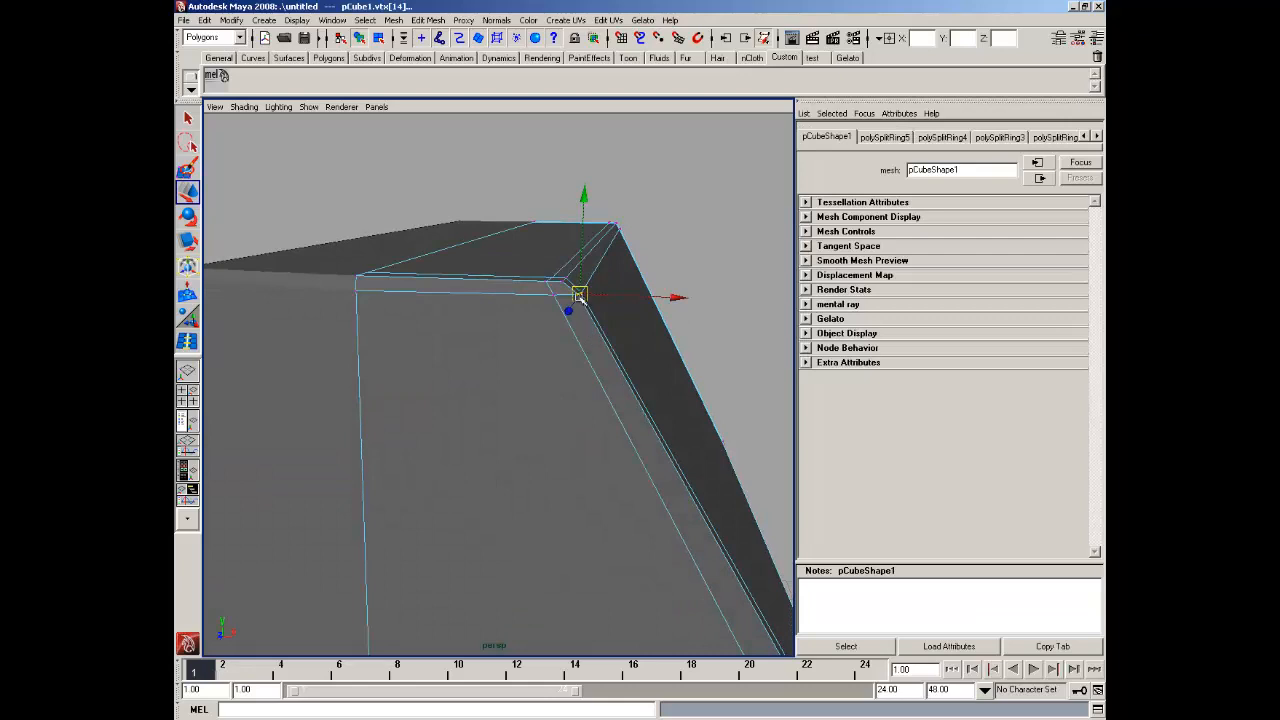
{"action": "left_click_drag", "start_coordinate": [578, 297], "coordinate": [575, 286]}
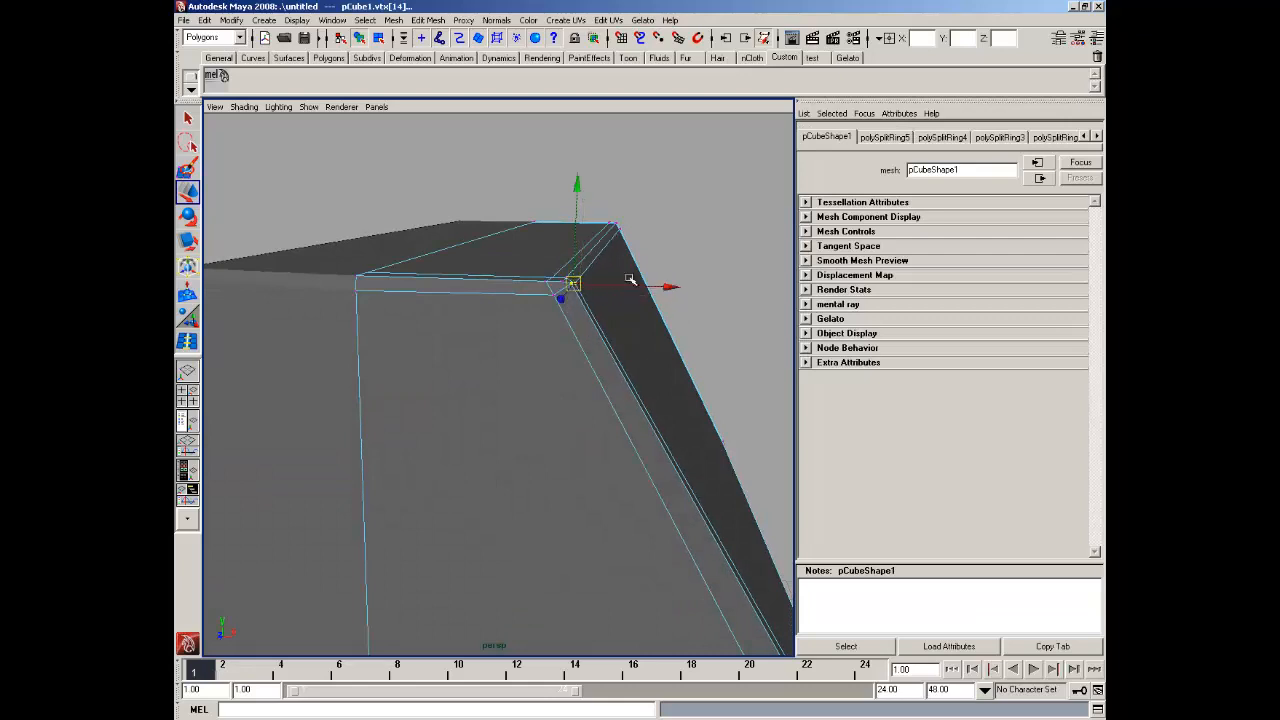
{"action": "left_click", "coordinate": [686, 252]}
Nudge the side face's edge loop vertex at the front shoulder slightly toward the corner edge, then select the half box as an object
{"action": "left_click_drag", "start_coordinate": [686, 252], "coordinate": [490, 447], "text": "alt"}
{"action": "left_click", "coordinate": [473, 462]}
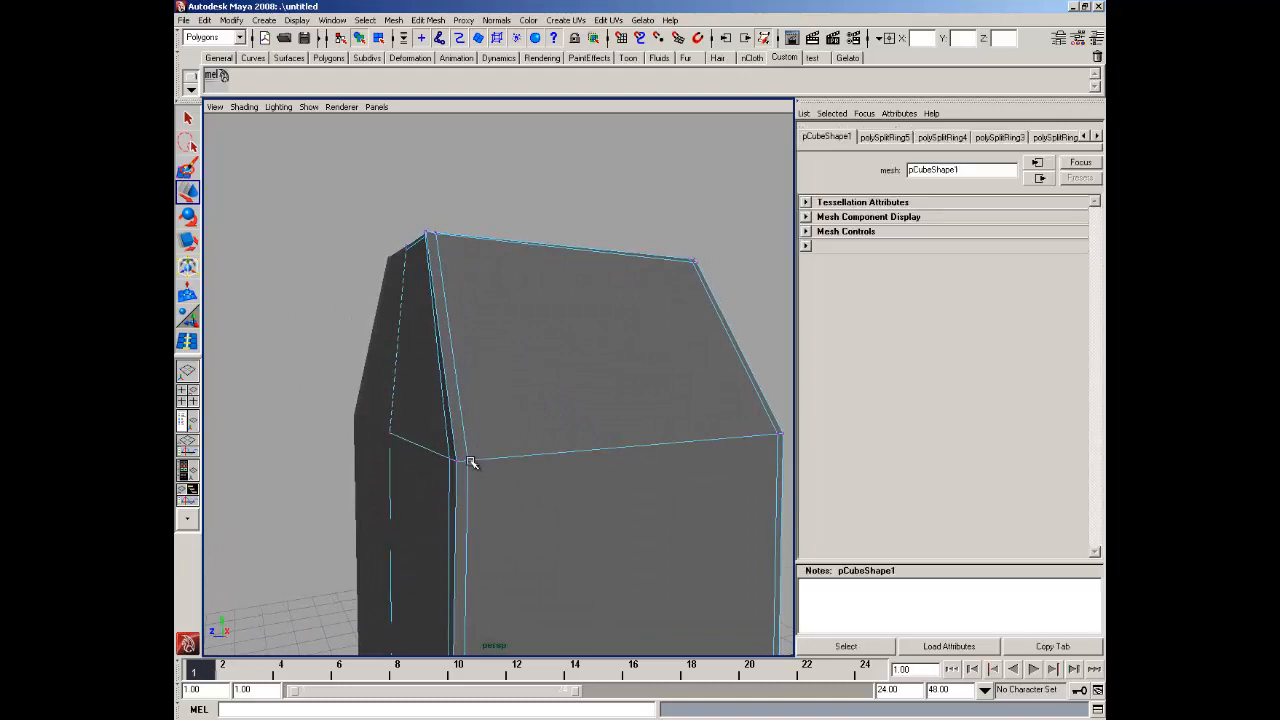
{"action": "left_click_drag", "start_coordinate": [413, 464], "coordinate": [410, 464]}
{"action": "middle_click_drag", "start_coordinate": [447, 470], "coordinate": [450, 140], "text": "alt"}
{"action": "right_click_drag", "start_coordinate": [496, 358], "coordinate": [482, 340], "text": "alt"}
{"action": "middle_click_drag", "start_coordinate": [482, 340], "coordinate": [472, 450], "text": "alt"}
{"action": "right_click_drag", "start_coordinate": [470, 440], "coordinate": [491, 397]}
{"action": "left_click_drag", "start_coordinate": [491, 397], "coordinate": [548, 435], "text": "alt"}
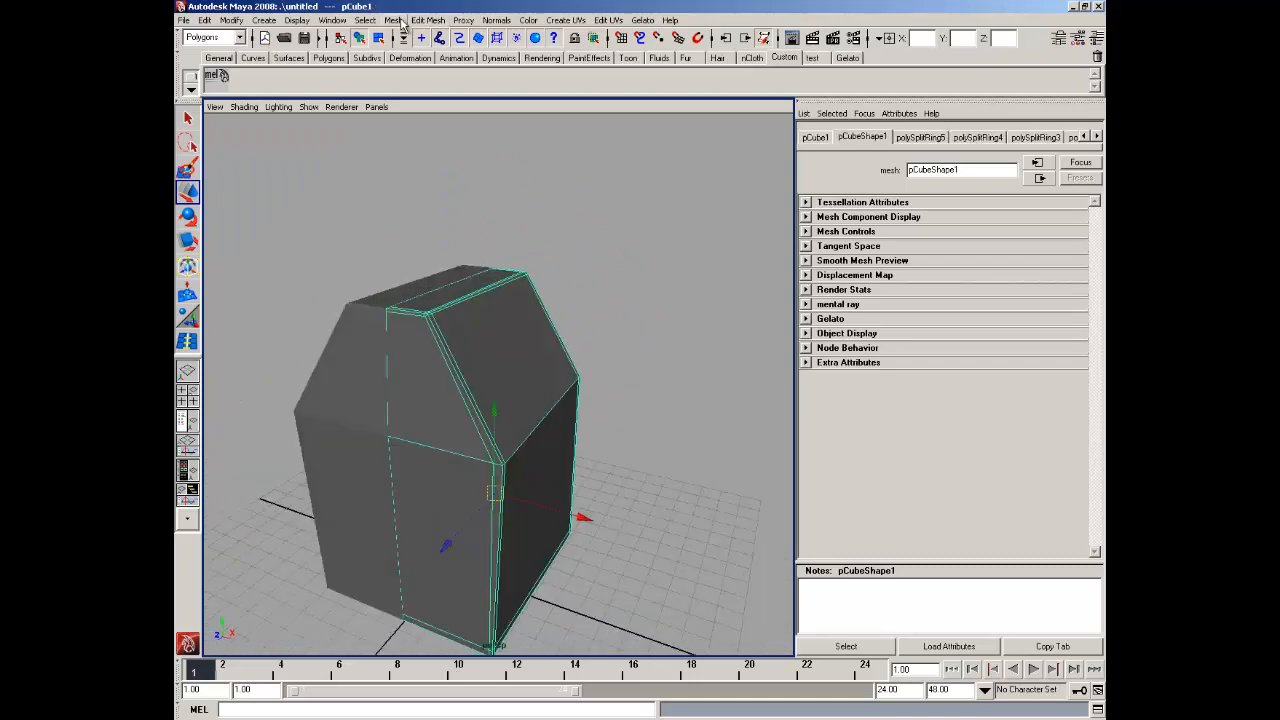
Try smoothing the half box, check its wireframe around the top corner, and undo the smoothing
{"action": "left_click", "coordinate": [400, 18]}
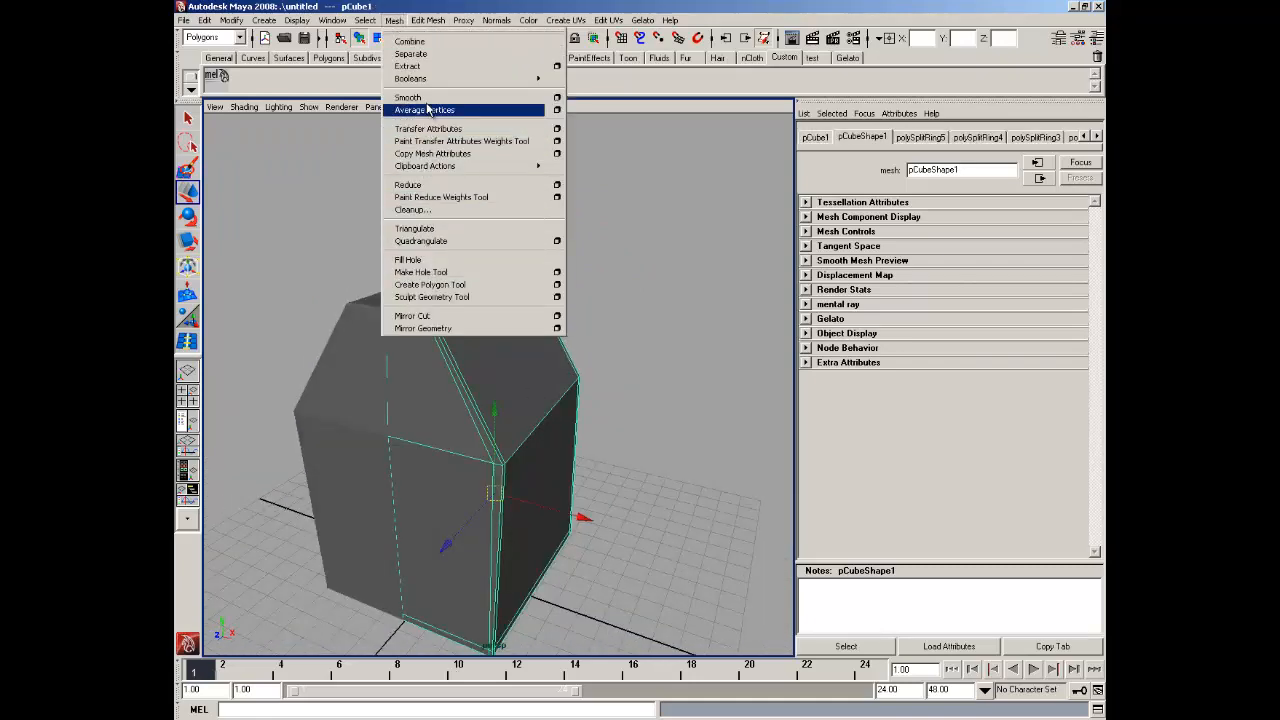
{"action": "left_click", "coordinate": [427, 109]}
{"action": "left_click", "coordinate": [586, 243]}
{"action": "left_click_drag", "start_coordinate": [509, 360], "coordinate": [556, 362], "text": "alt"}
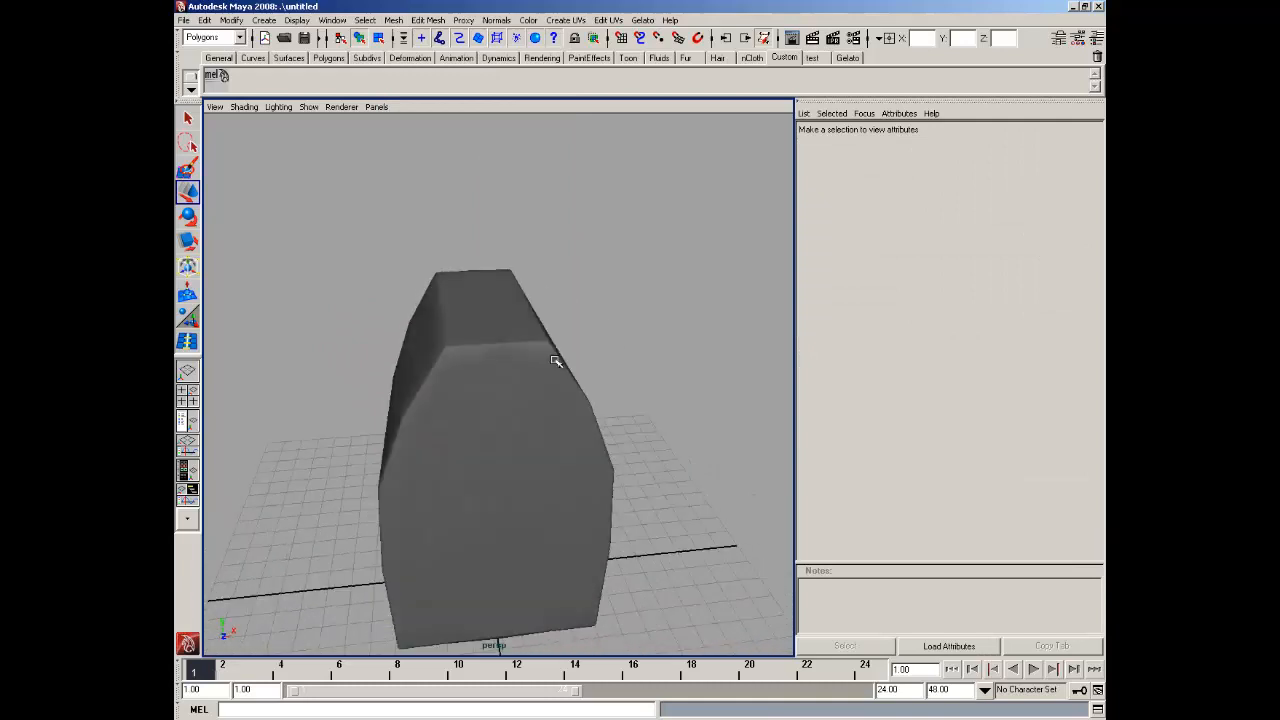
{"action": "left_click", "coordinate": [556, 362]}
{"action": "scroll", "coordinate": [624, 327], "scroll_direction": "up", "scroll_amount": 3}
{"action": "left_click", "coordinate": [628, 325]}
{"action": "left_click", "coordinate": [583, 347]}
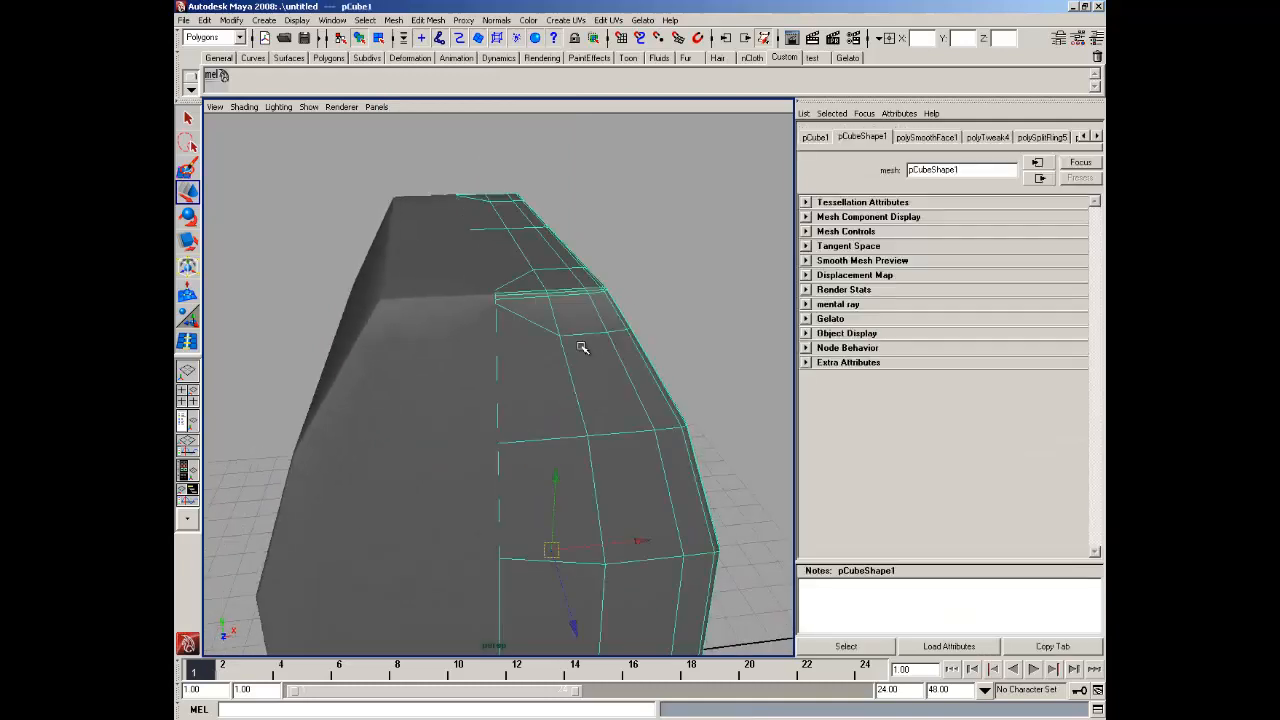
{"action": "key", "text": "ctrl+z"}
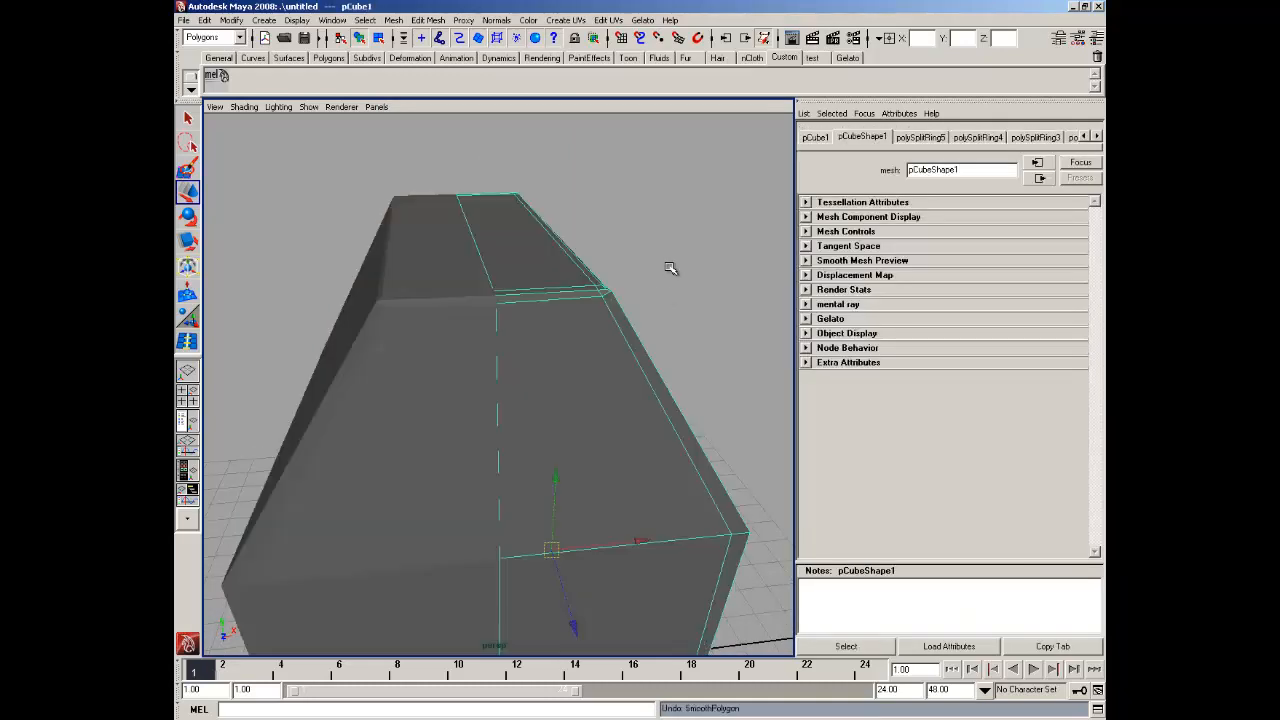
Insert three horizontal edge loops across the sloped upper section of the half box, between the shoulder and the top edge
{"action": "scroll", "coordinate": [661, 284], "scroll_direction": "down", "scroll_amount": 3}
{"action": "left_click", "coordinate": [660, 287]}
{"action": "left_click_drag", "start_coordinate": [617, 317], "coordinate": [516, 322], "text": "alt"}
{"action": "left_click", "coordinate": [481, 346]}
{"action": "left_click", "coordinate": [440, 21]}
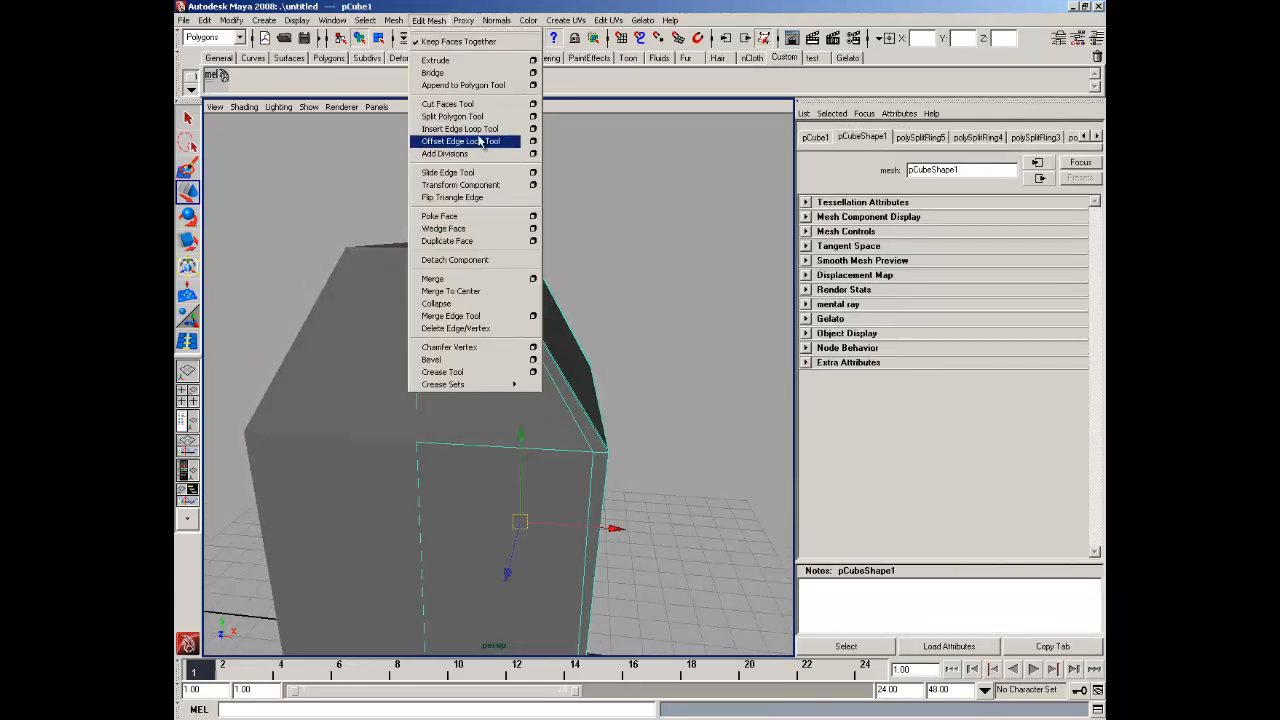
{"action": "left_click", "coordinate": [470, 129]}
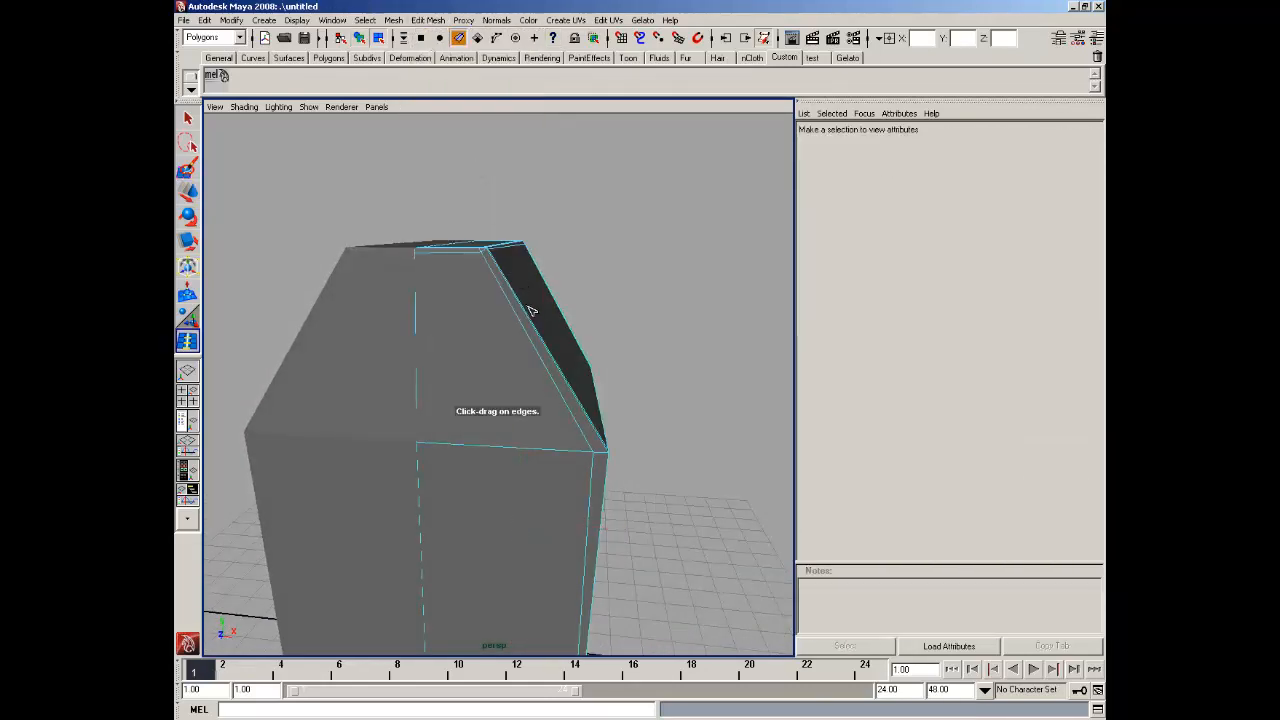
{"action": "left_click_drag", "start_coordinate": [528, 307], "coordinate": [517, 288], "text": "alt"}
{"action": "left_click_drag", "start_coordinate": [541, 332], "coordinate": [549, 328]}
{"action": "left_click_drag", "start_coordinate": [586, 375], "coordinate": [590, 389]}
In the front view, move the uppermost new loop's outer vertices outward along X to begin rounding the slope
{"action": "left_click", "coordinate": [188, 196]}
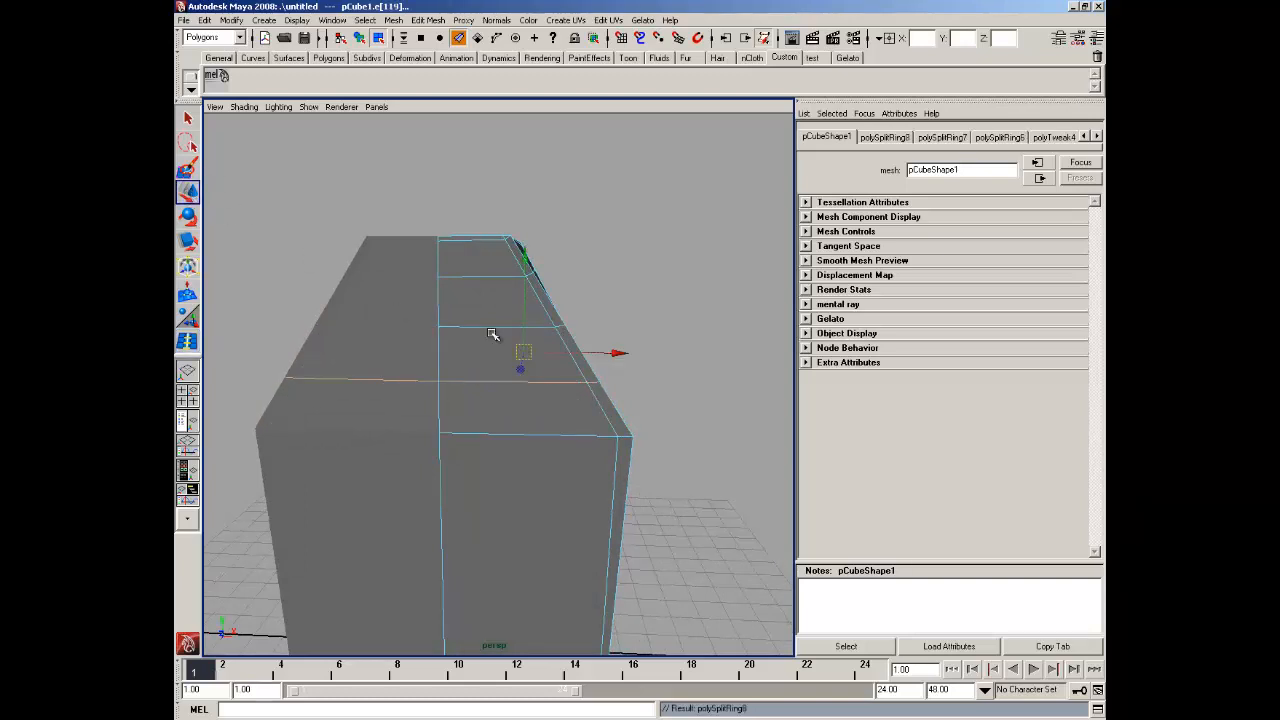
{"action": "key", "text": "space"}
{"action": "left_click_drag", "start_coordinate": [512, 329], "coordinate": [534, 352]}
{"action": "key", "text": "space"}
{"action": "key", "text": "space"}
{"action": "scroll", "coordinate": [533, 349], "scroll_direction": "up", "scroll_amount": 6}
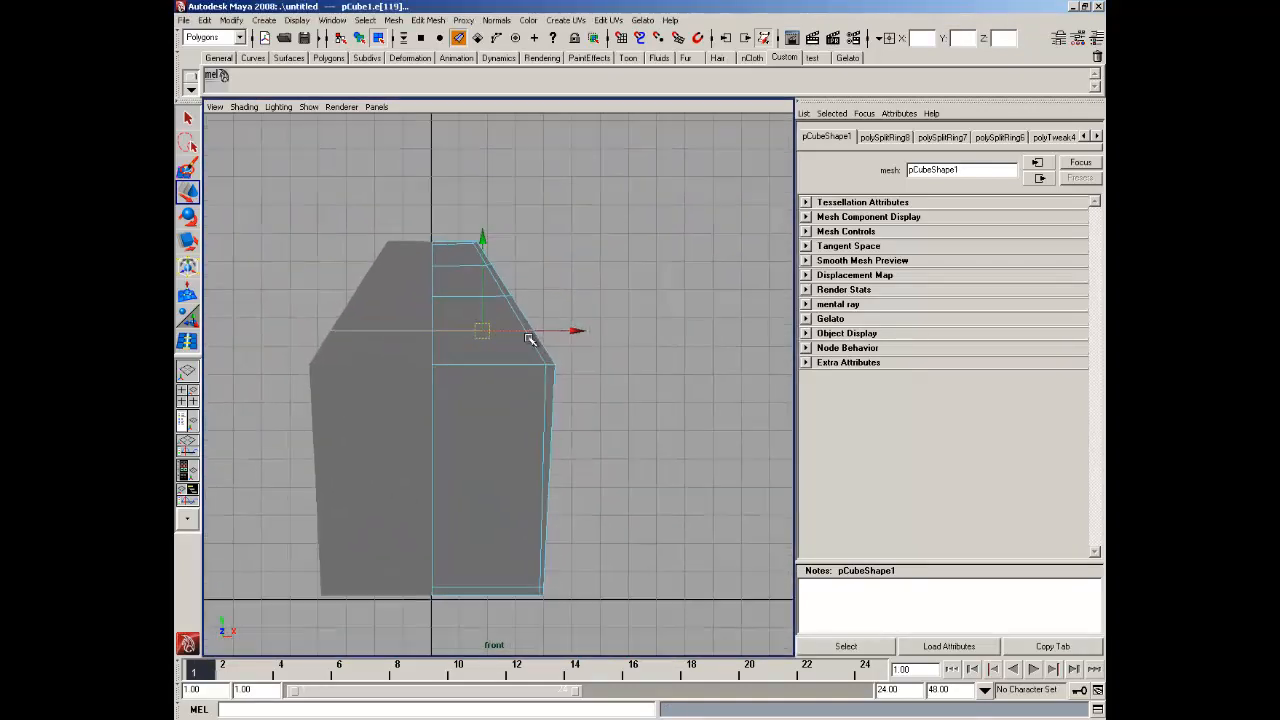
{"action": "middle_click_drag", "start_coordinate": [497, 262], "coordinate": [560, 286], "text": "alt"}
{"action": "key", "text": "space"}
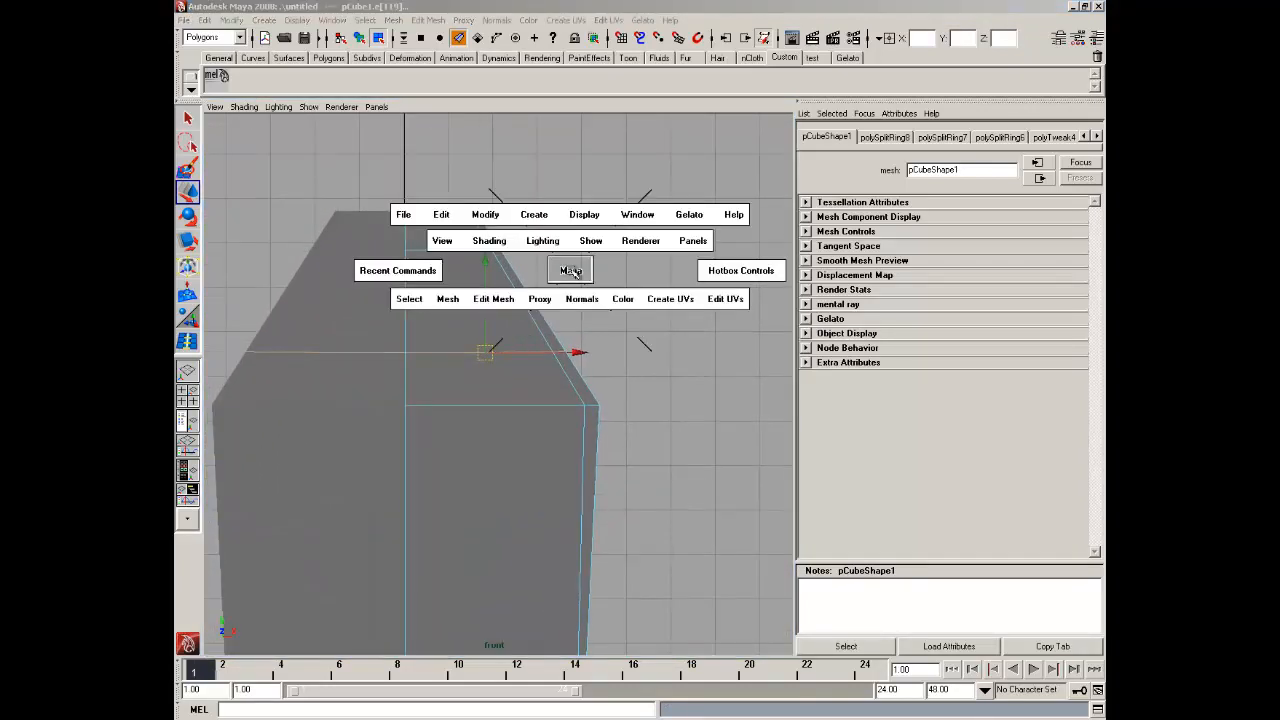
{"action": "left_click_drag", "start_coordinate": [570, 271], "coordinate": [568, 298]}
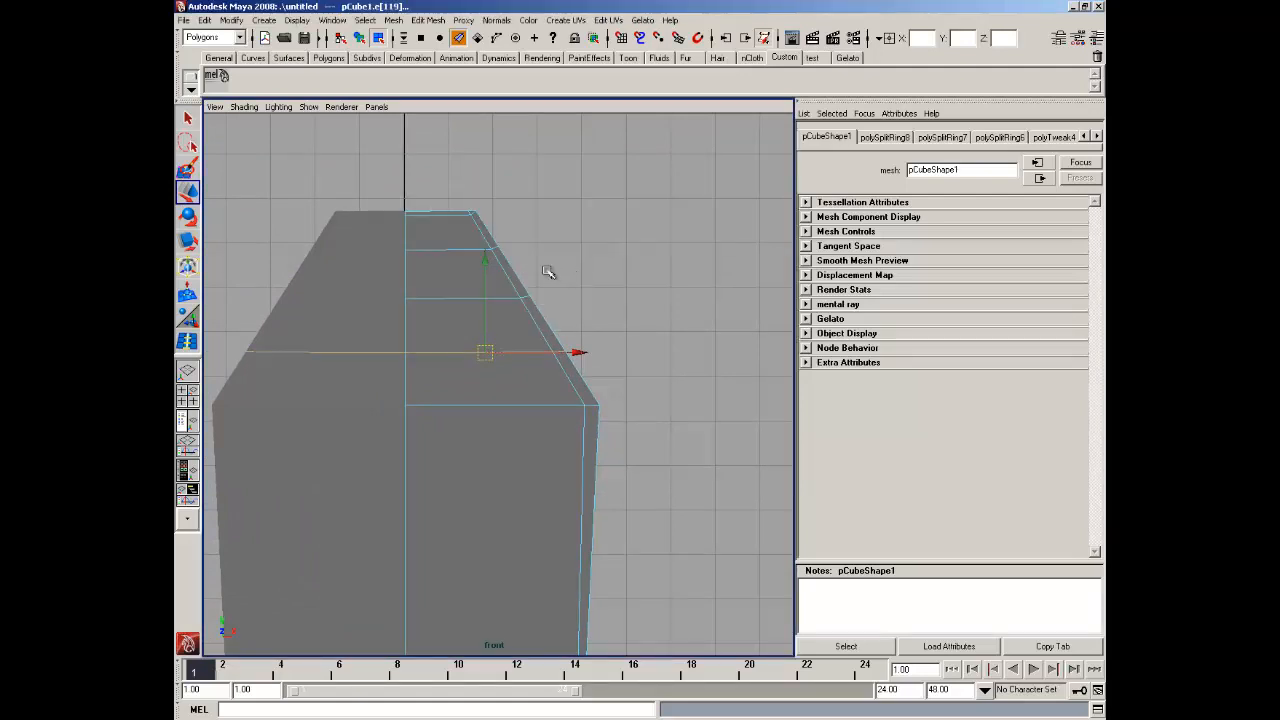
{"action": "right_click_drag", "start_coordinate": [479, 241], "coordinate": [428, 242]}
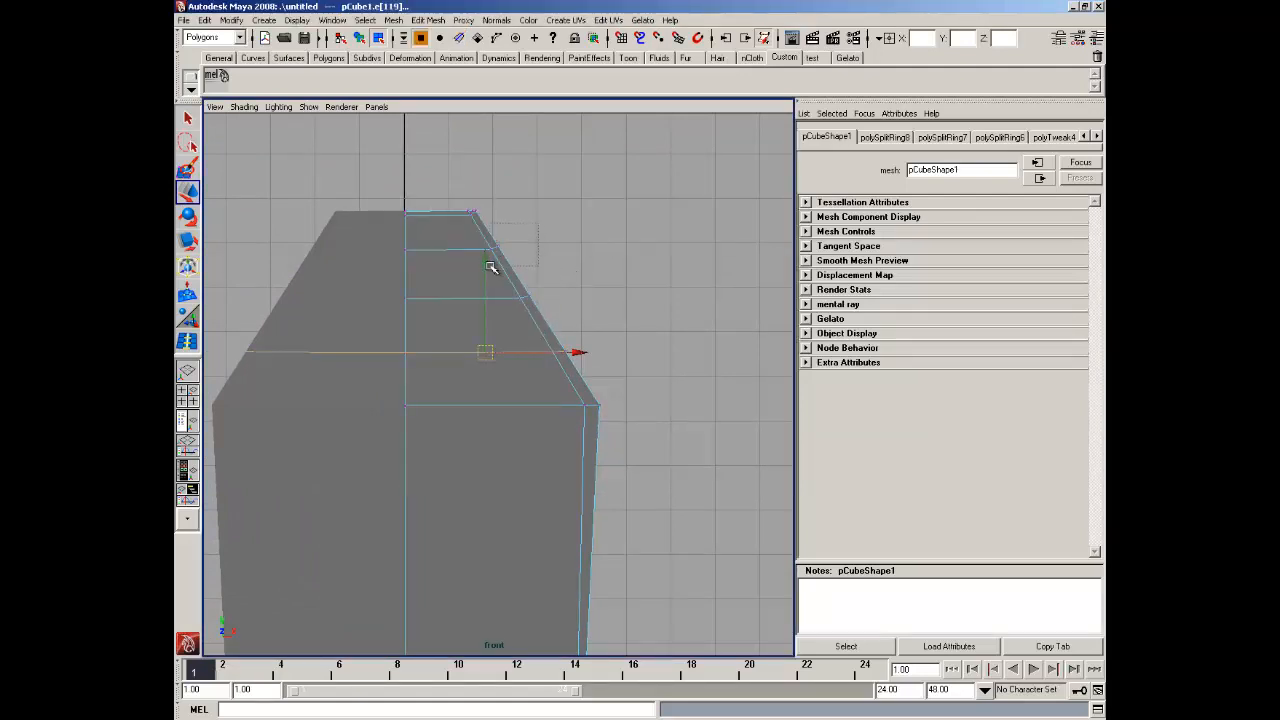
{"action": "left_click_drag", "start_coordinate": [481, 267], "coordinate": [561, 246]}
Move the middle and lowest new loops' outer vertices outward along X to bulge the slope
{"action": "left_click_drag", "start_coordinate": [512, 312], "coordinate": [624, 298]}
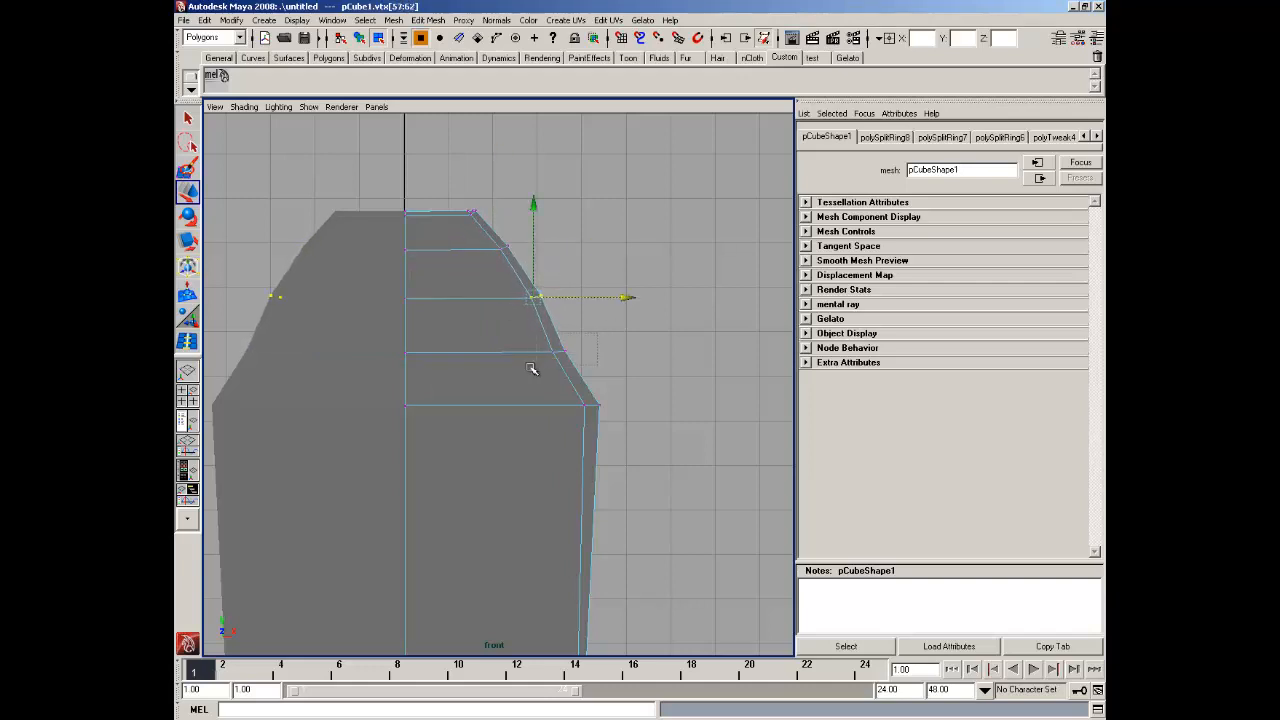
{"action": "left_click_drag", "start_coordinate": [531, 369], "coordinate": [530, 370]}
{"action": "left_click_drag", "start_coordinate": [648, 352], "coordinate": [659, 352]}
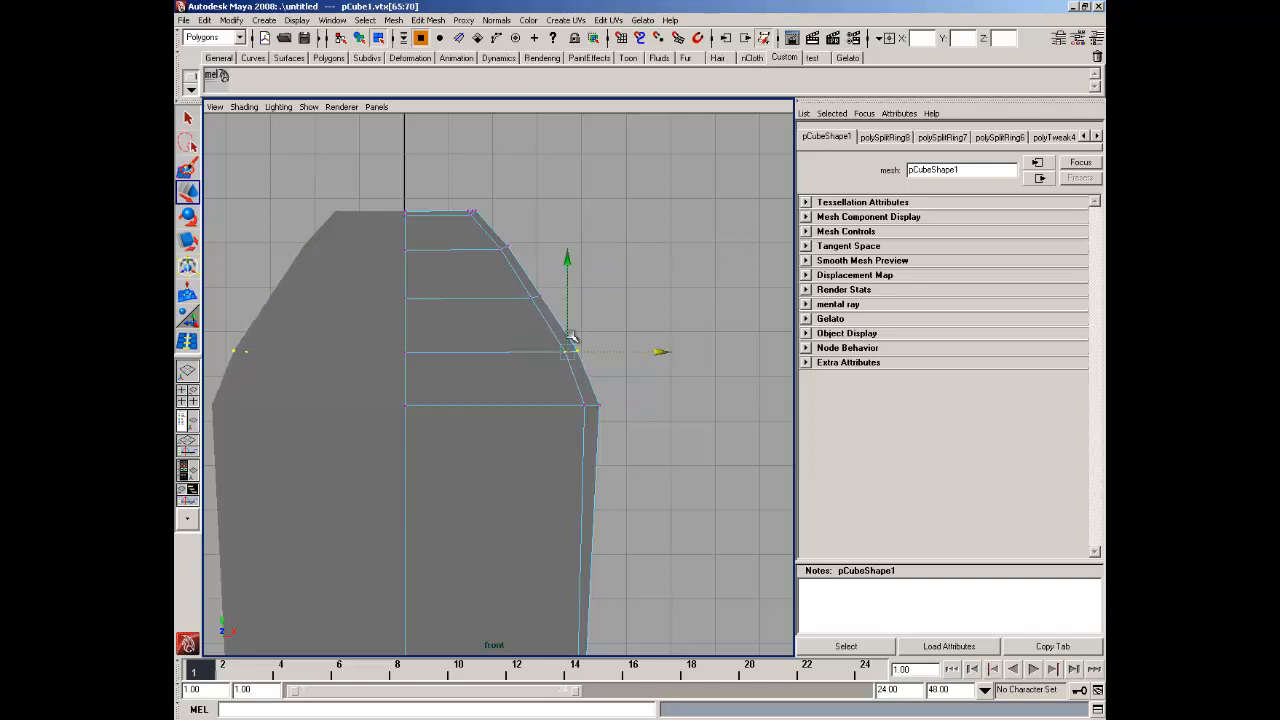
Fine-tune the middle and upper loops' outer vertices along X and lower the top corner vertices slightly along Y
{"action": "left_click_drag", "start_coordinate": [522, 311], "coordinate": [521, 313]}
{"action": "left_click_drag", "start_coordinate": [609, 296], "coordinate": [617, 297]}
{"action": "left_click_drag", "start_coordinate": [494, 271], "coordinate": [576, 248]}
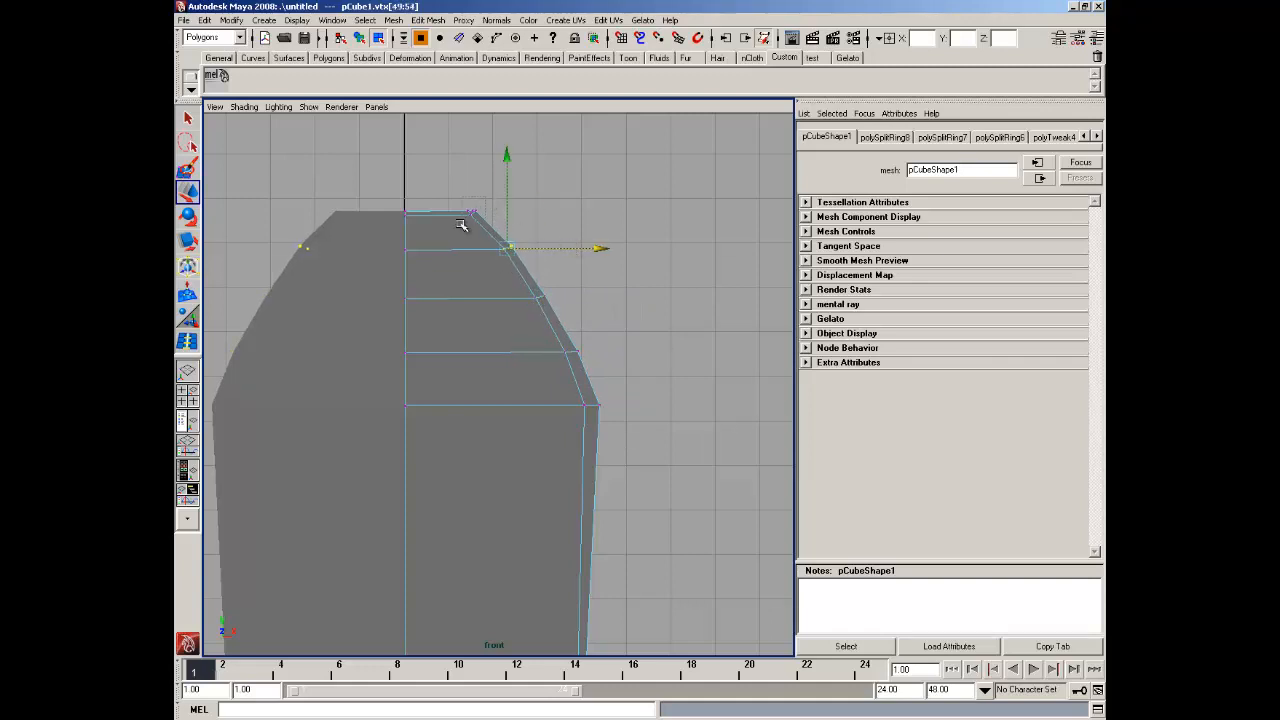
{"action": "left_click_drag", "start_coordinate": [461, 225], "coordinate": [475, 135]}
{"action": "left_click", "coordinate": [573, 180]}
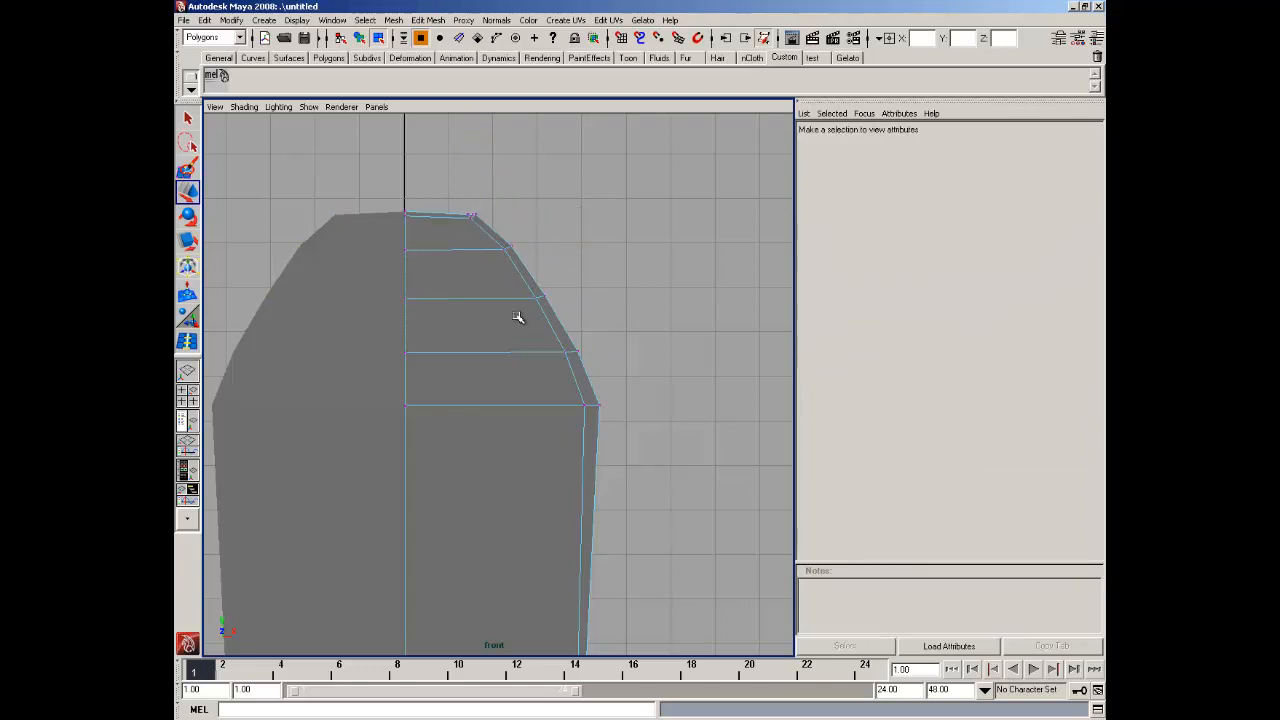
Try smoothing the half box in the perspective view, inspect the rounded top, and undo the smoothing
{"action": "key", "text": "space"}
{"action": "left_click_drag", "start_coordinate": [517, 314], "coordinate": [494, 294]}
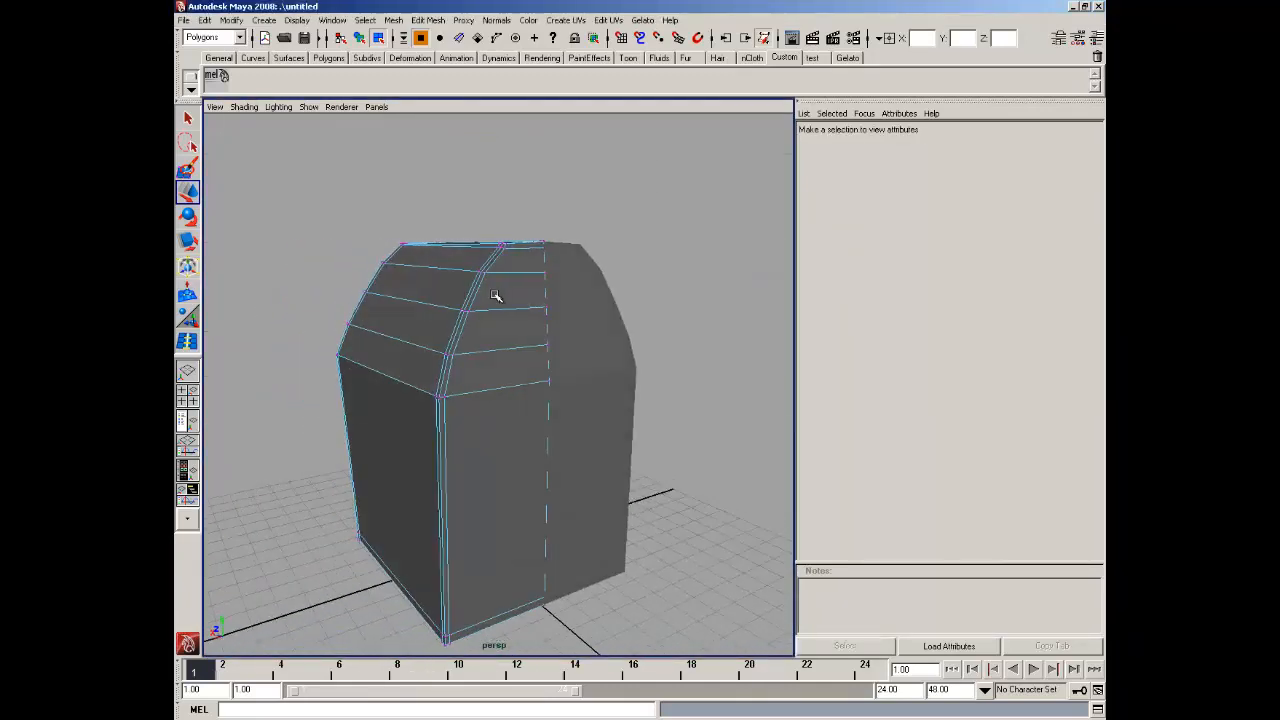
{"action": "right_click_drag", "start_coordinate": [494, 294], "coordinate": [446, 300]}
{"action": "left_click", "coordinate": [420, 277]}
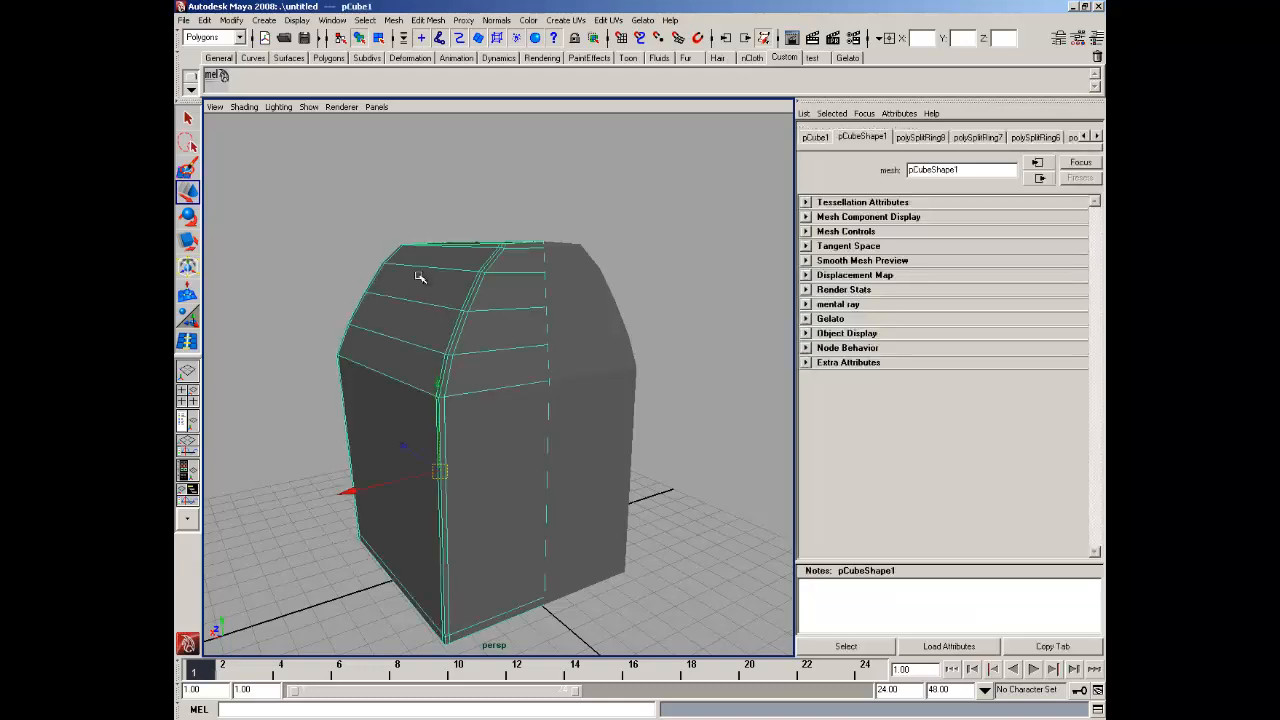
{"action": "left_click", "coordinate": [395, 20]}
{"action": "left_click", "coordinate": [438, 100]}
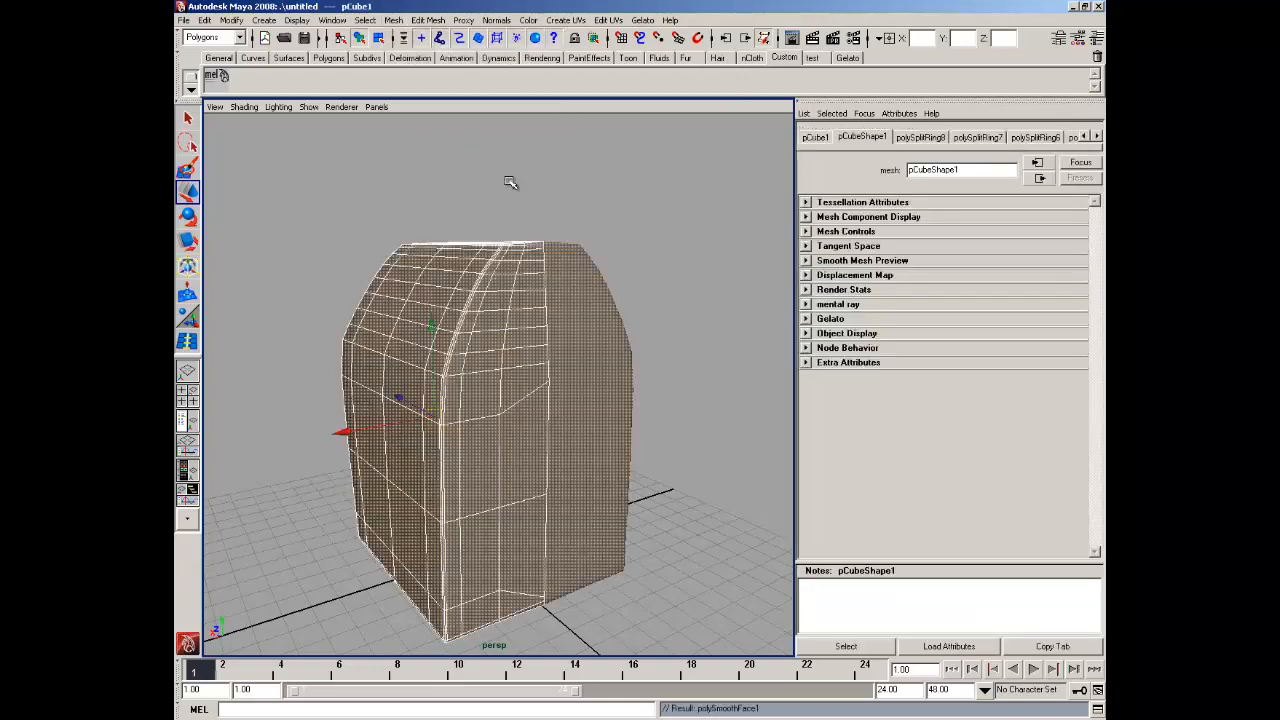
{"action": "left_click", "coordinate": [624, 222]}
{"action": "right_click_drag", "start_coordinate": [626, 223], "coordinate": [490, 290], "text": "alt"}
{"action": "left_click_drag", "start_coordinate": [490, 290], "coordinate": [568, 291], "text": "alt"}
{"action": "right_click_drag", "start_coordinate": [568, 291], "coordinate": [587, 290], "text": "alt"}
{"action": "left_click", "coordinate": [599, 302]}
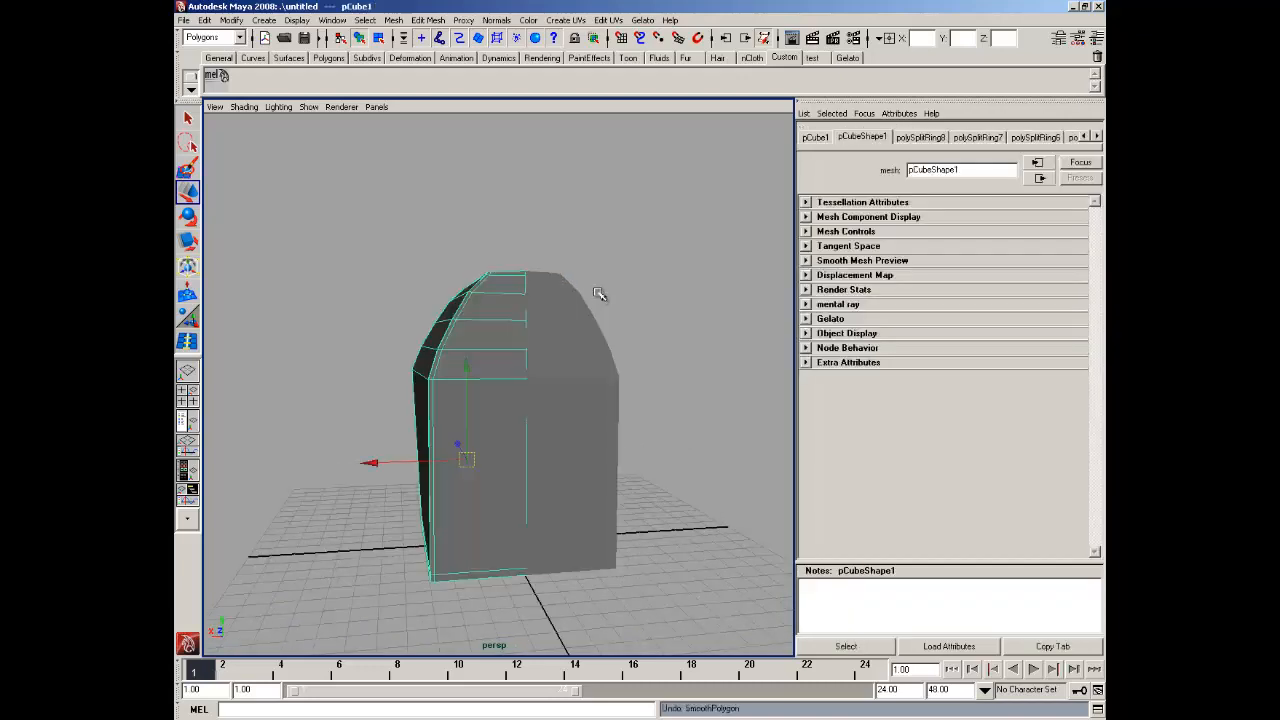
Select all top vertices on the instance half and try raising them along Y
{"action": "left_click_drag", "start_coordinate": [586, 283], "coordinate": [533, 270], "text": "alt"}
{"action": "right_click", "coordinate": [532, 262]}
{"action": "left_click", "coordinate": [535, 291]}
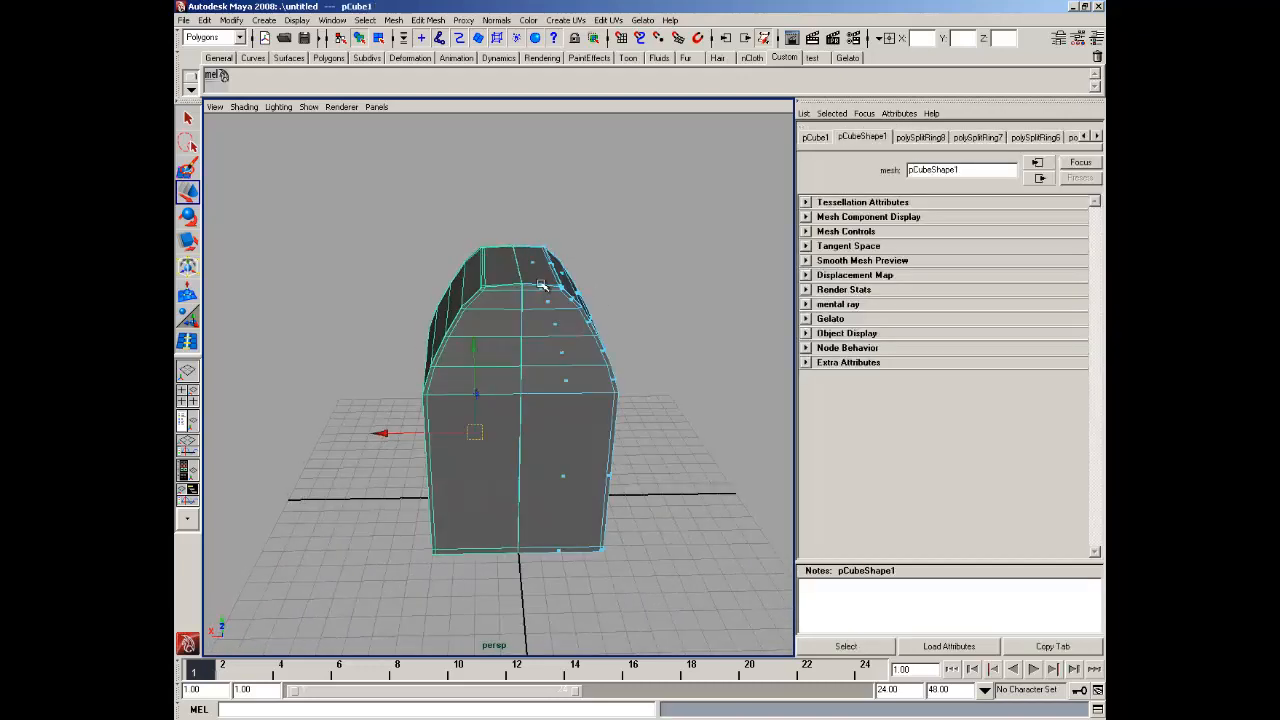
{"action": "right_click_drag", "start_coordinate": [550, 280], "coordinate": [520, 278]}
{"action": "left_click_drag", "start_coordinate": [533, 280], "coordinate": [545, 254], "text": "alt"}
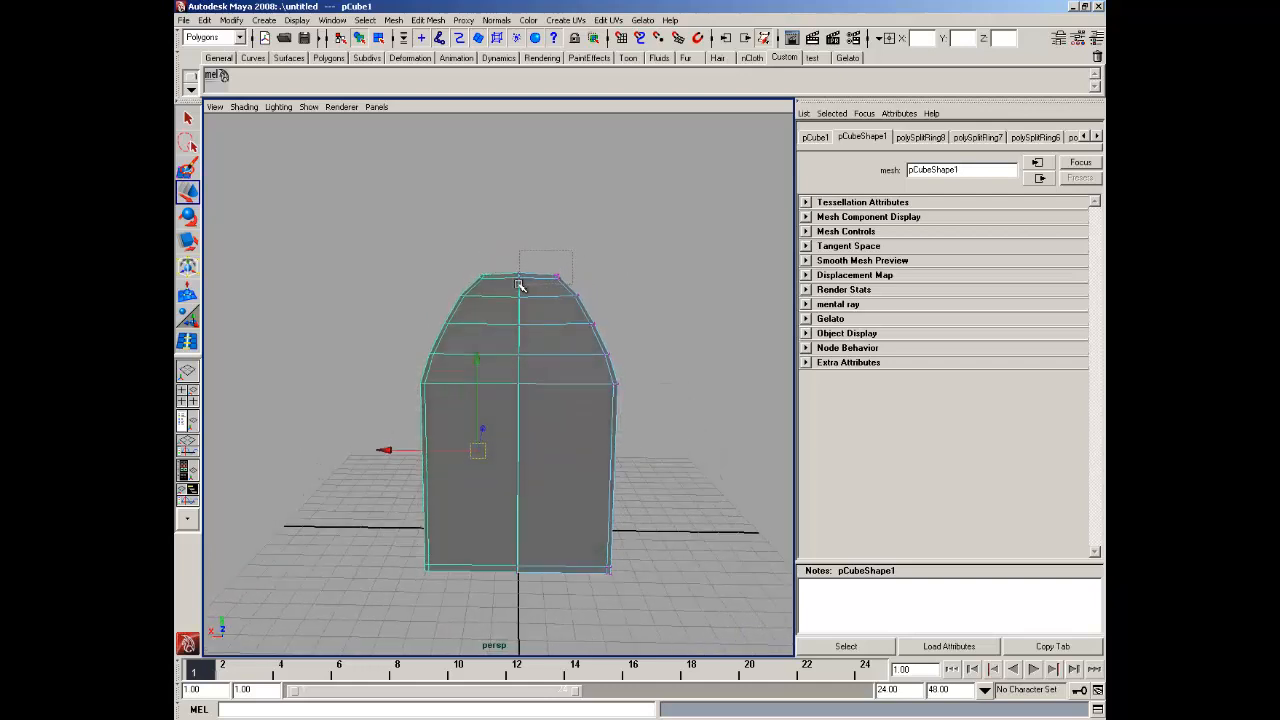
{"action": "left_click_drag", "start_coordinate": [476, 287], "coordinate": [480, 284]}
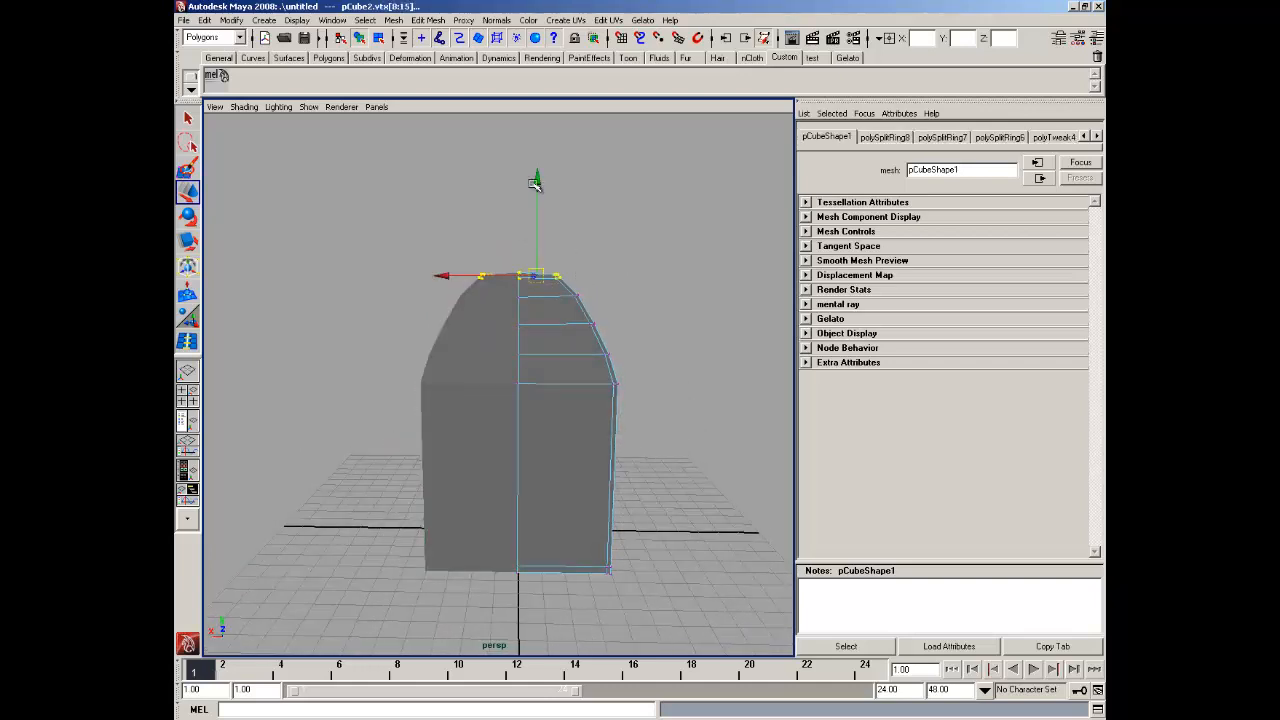
{"action": "left_click_drag", "start_coordinate": [536, 178], "coordinate": [455, 247]}
Try scaling the instance's raised top vertices, then undo the scaling and the raise and deselect them
{"action": "left_click", "coordinate": [187, 241]}
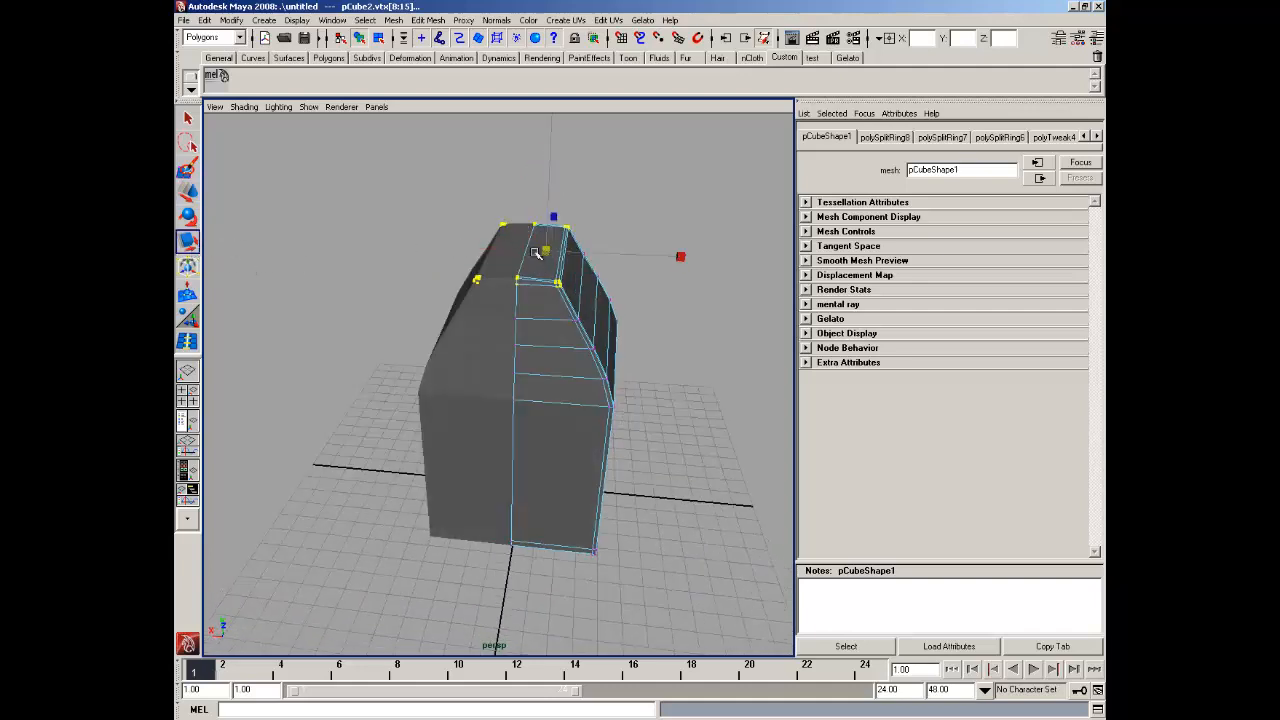
{"action": "left_click_drag", "start_coordinate": [543, 247], "coordinate": [652, 250], "text": "alt"}
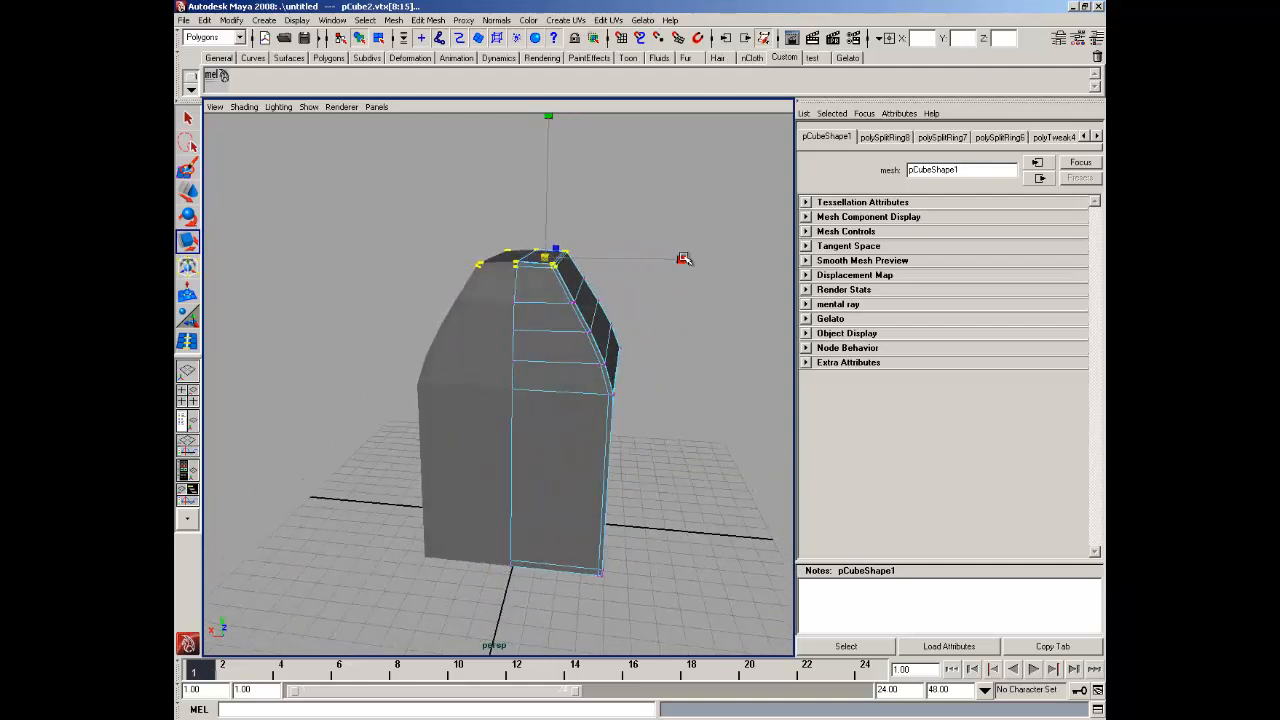
{"action": "key", "text": "z"}
{"action": "key", "text": "z"}
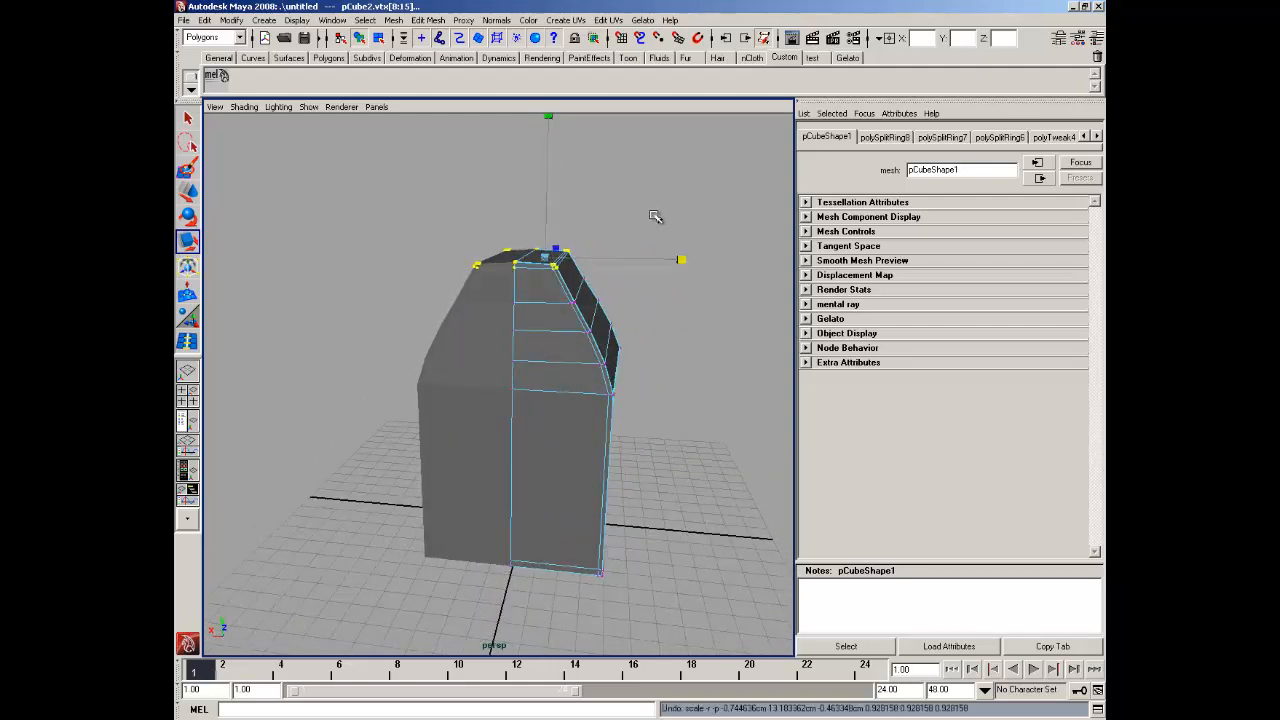
{"action": "key", "text": "z"}
{"action": "left_click", "coordinate": [637, 285]}
Select the original half box as an object and move it along X to leave a gap beside the instance
{"action": "scroll", "coordinate": [568, 292], "scroll_direction": "up", "scroll_amount": 4}
{"action": "middle_click_drag", "start_coordinate": [566, 291], "coordinate": [560, 342], "text": "alt"}
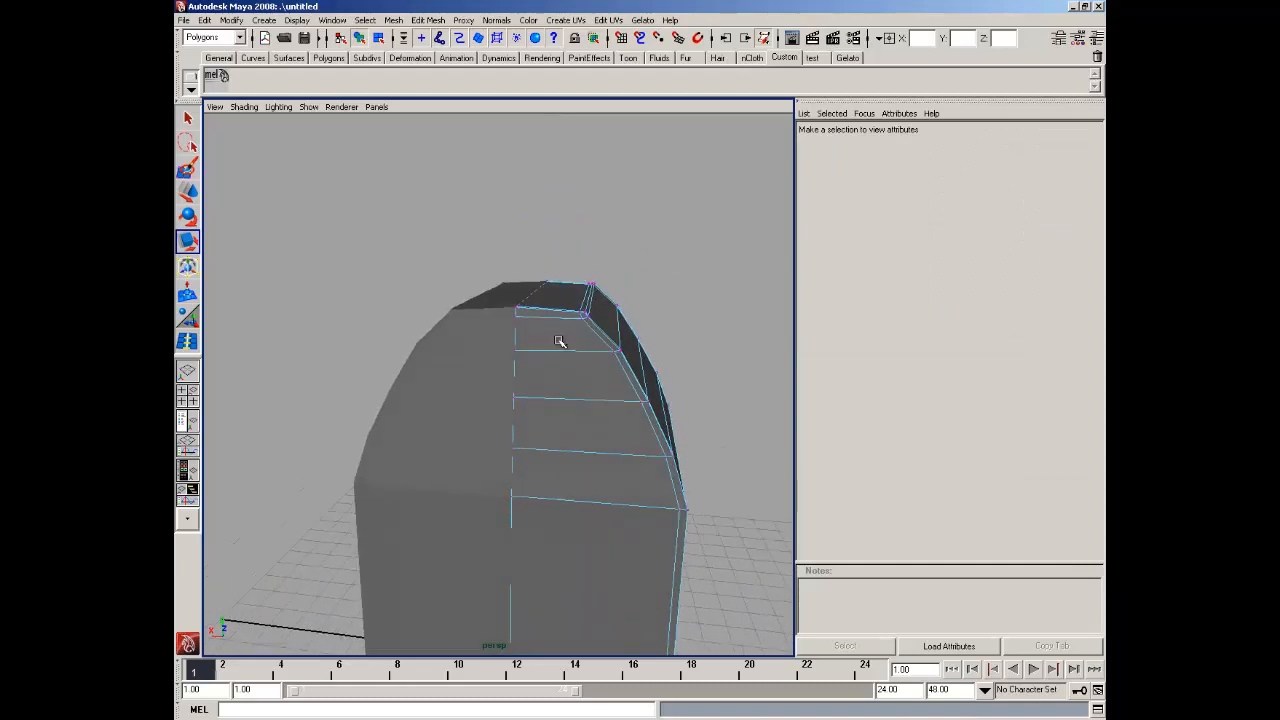
{"action": "mouse_move", "coordinate": [468, 341]}
{"action": "right_mouse_down"}
{"action": "mouse_move", "coordinate": [502, 322]}
{"action": "mouse_move", "coordinate": [472, 343]}
{"action": "right_mouse_up"}
{"action": "left_click", "coordinate": [473, 343]}
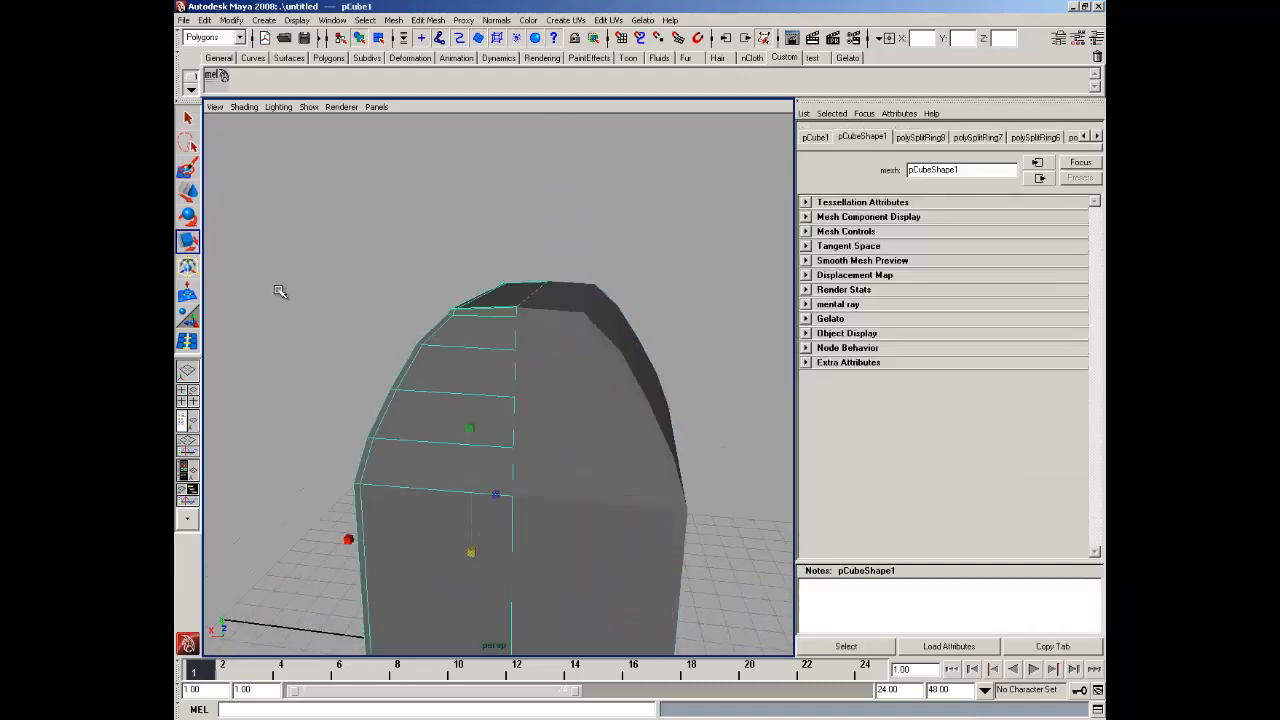
{"action": "left_click", "coordinate": [187, 191]}
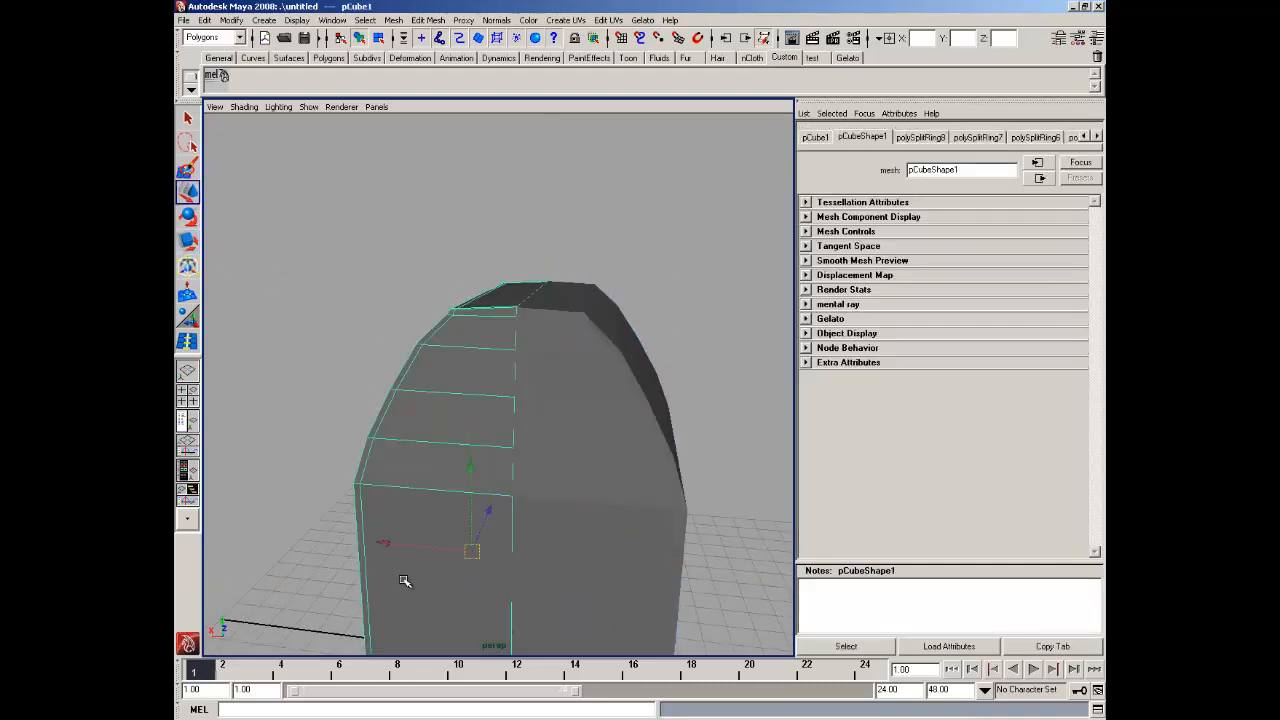
{"action": "left_click_drag", "start_coordinate": [408, 545], "coordinate": [474, 486], "text": "alt"}
Select the top vertices of the instance half and move them up along Y
{"action": "left_click", "coordinate": [572, 400]}
{"action": "left_click_drag", "start_coordinate": [572, 400], "coordinate": [554, 330], "text": "alt"}
{"action": "right_click_drag", "start_coordinate": [554, 330], "coordinate": [552, 309]}
{"action": "left_click_drag", "start_coordinate": [509, 279], "coordinate": [612, 322]}
{"action": "left_click_drag", "start_coordinate": [562, 204], "coordinate": [560, 272]}
Scale the selected top vertices along X and check the inner edges of both halves in the front view
{"action": "left_click", "coordinate": [187, 240]}
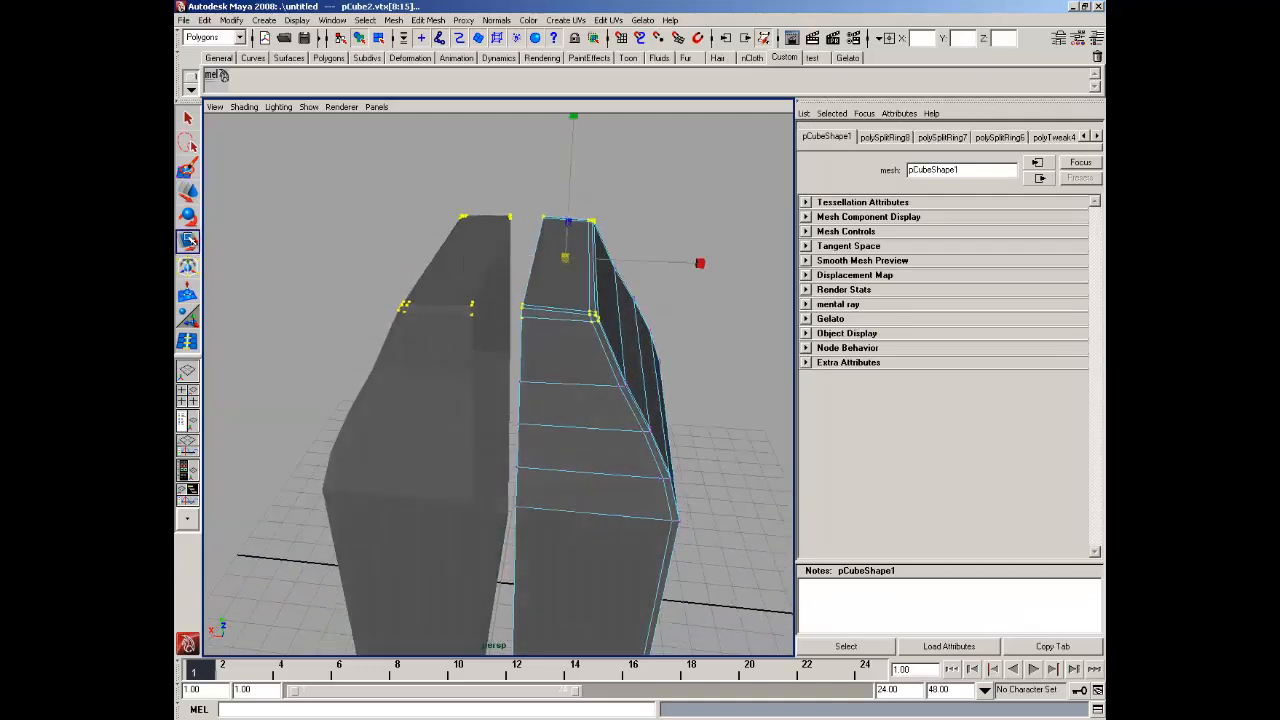
{"action": "left_click_drag", "start_coordinate": [595, 320], "coordinate": [701, 273], "text": "alt"}
{"action": "left_click_drag", "start_coordinate": [657, 333], "coordinate": [559, 323], "text": "alt"}
{"action": "right_click_drag", "start_coordinate": [559, 323], "coordinate": [517, 284], "text": "alt"}
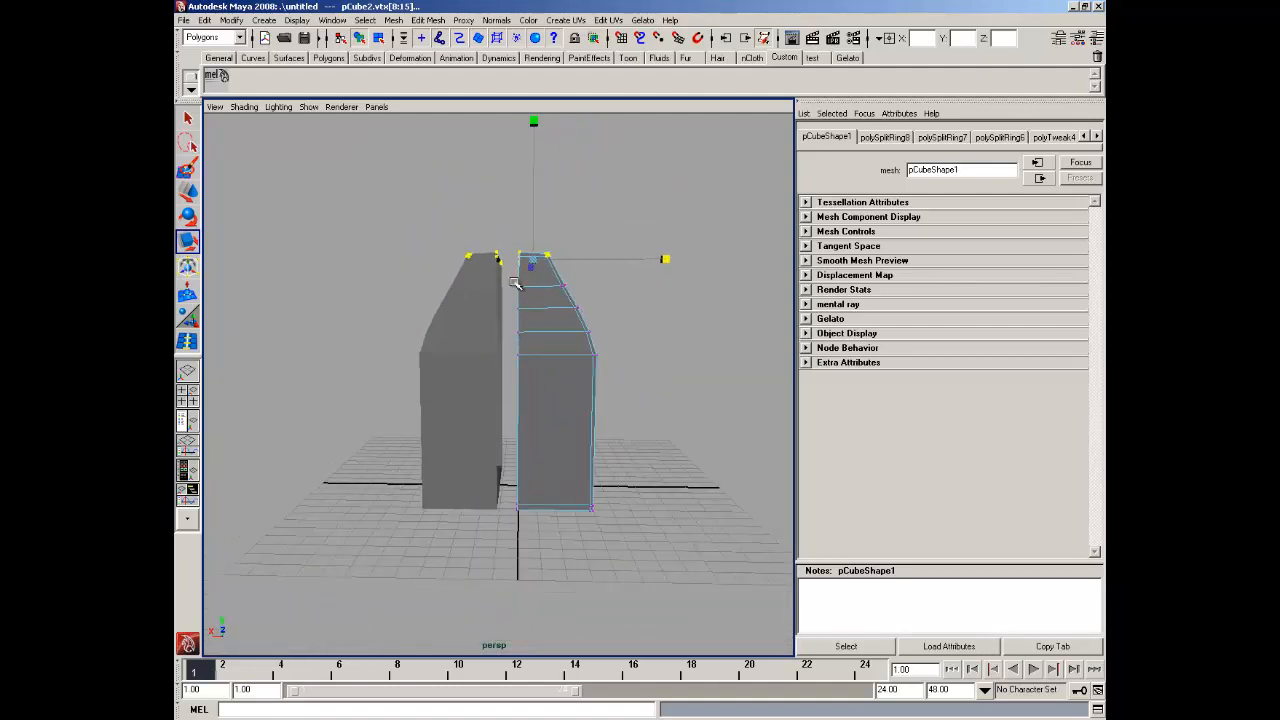
{"action": "key", "text": "space"}
{"action": "left_click_drag", "start_coordinate": [517, 284], "coordinate": [517, 306]}
{"action": "right_click_drag", "start_coordinate": [517, 306], "coordinate": [474, 279], "text": "alt"}
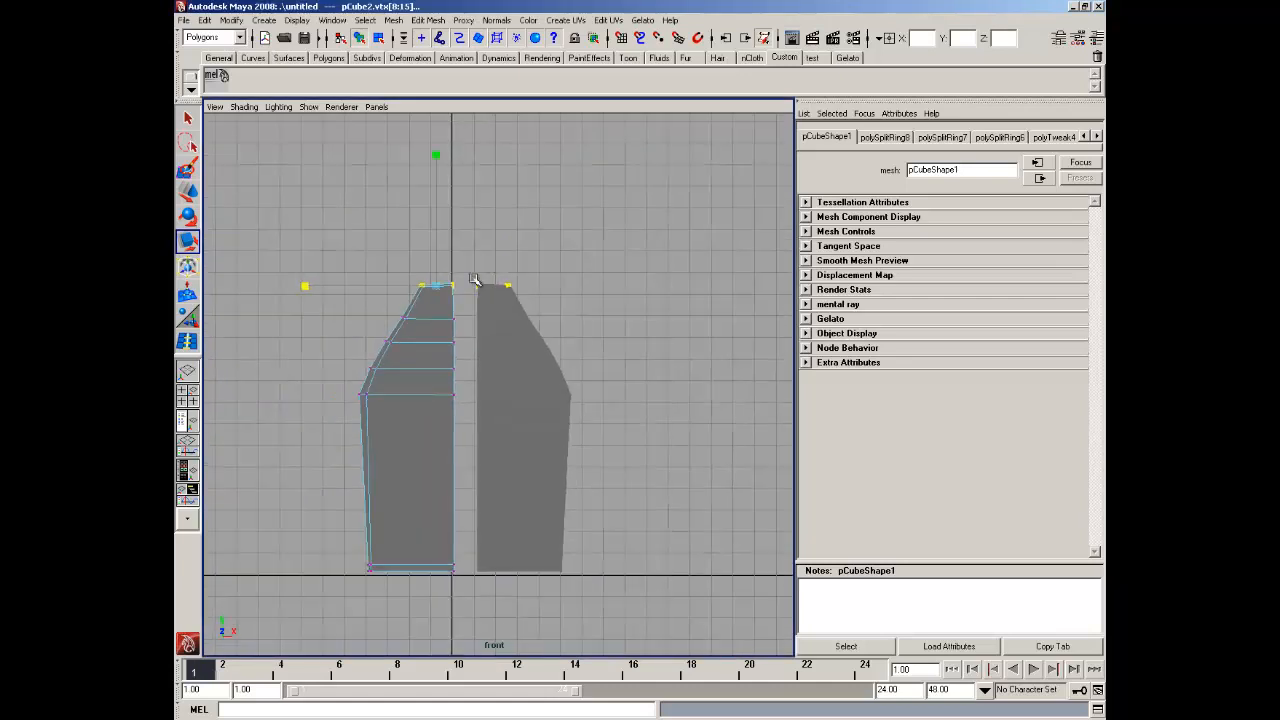
Flatten all centre-edge vertices of the instance half by scaling them along X, and return to object mode
{"action": "left_click_drag", "start_coordinate": [437, 597], "coordinate": [437, 598]}
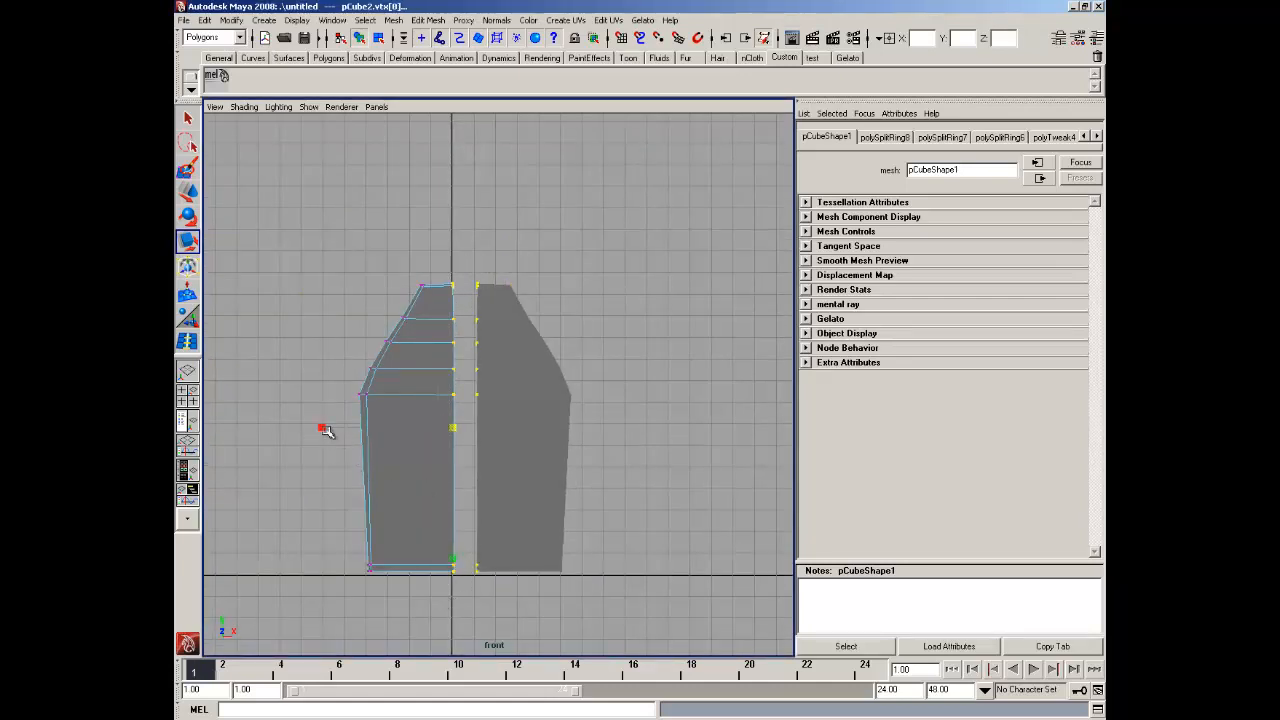
{"action": "left_click_drag", "start_coordinate": [326, 430], "coordinate": [343, 430]}
{"action": "mouse_move", "coordinate": [436, 357]}
{"action": "right_mouse_down"}
{"action": "mouse_move", "coordinate": [484, 341]}
{"action": "mouse_move", "coordinate": [453, 364]}
{"action": "right_mouse_up"}
{"action": "left_click", "coordinate": [607, 356]}
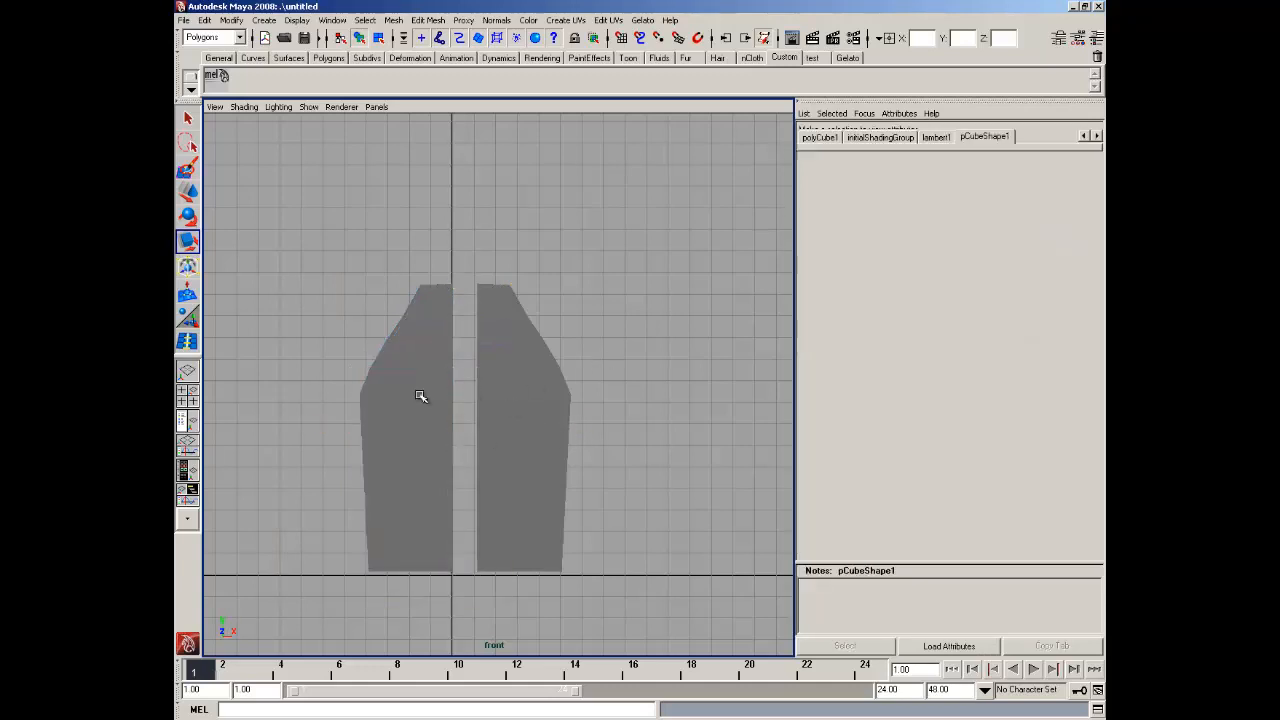
Move the instance half along X until its inner edge meets the original half, and switch to the perspective view
{"action": "left_click", "coordinate": [420, 397]}
{"action": "left_click", "coordinate": [189, 190]}
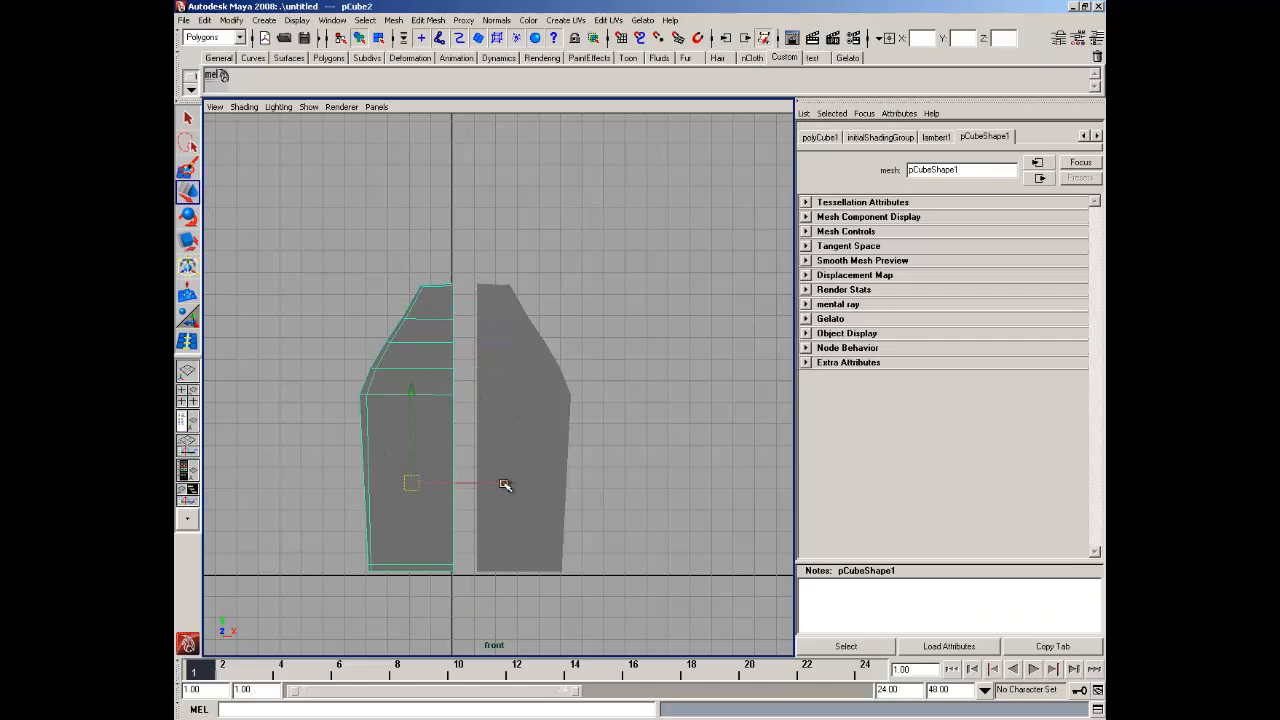
{"action": "left_click_drag", "start_coordinate": [505, 485], "coordinate": [528, 484]}
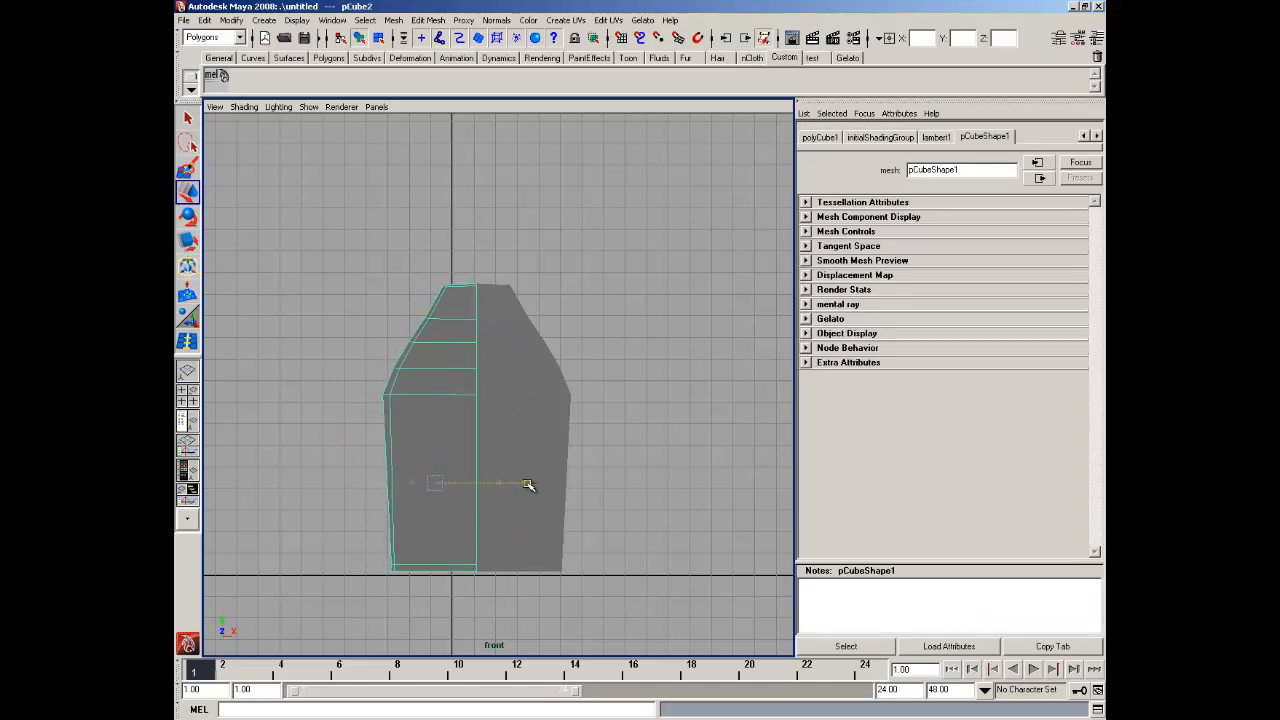
{"action": "left_click", "coordinate": [595, 416]}
{"action": "key", "text": "space"}
{"action": "left_click", "coordinate": [615, 416]}
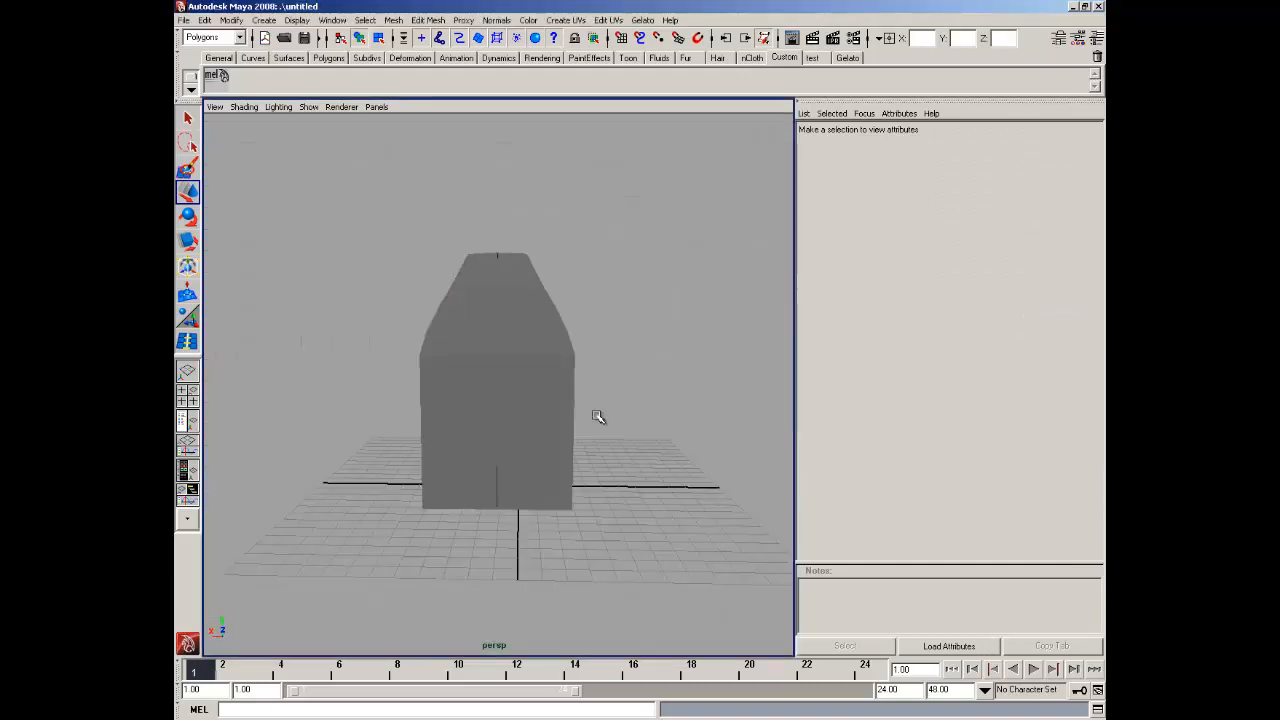
Nudge the original half along X to close the seam with the instance and inspect the joined form from above
{"action": "left_click", "coordinate": [476, 410]}
{"action": "left_click_drag", "start_coordinate": [397, 434], "coordinate": [399, 434]}
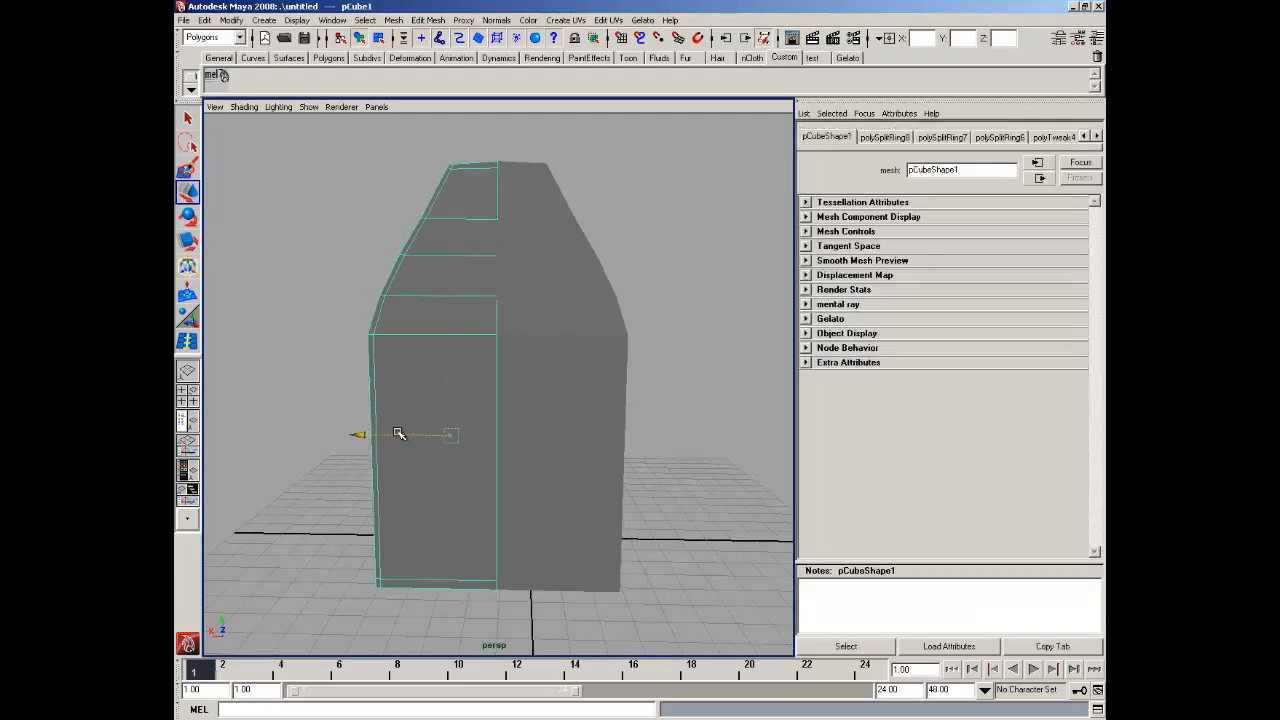
{"action": "left_click", "coordinate": [670, 315]}
{"action": "right_click_drag", "start_coordinate": [670, 315], "coordinate": [598, 311], "text": "alt"}
{"action": "left_click_drag", "start_coordinate": [598, 311], "coordinate": [563, 341], "text": "alt"}
{"action": "left_click", "coordinate": [568, 353]}
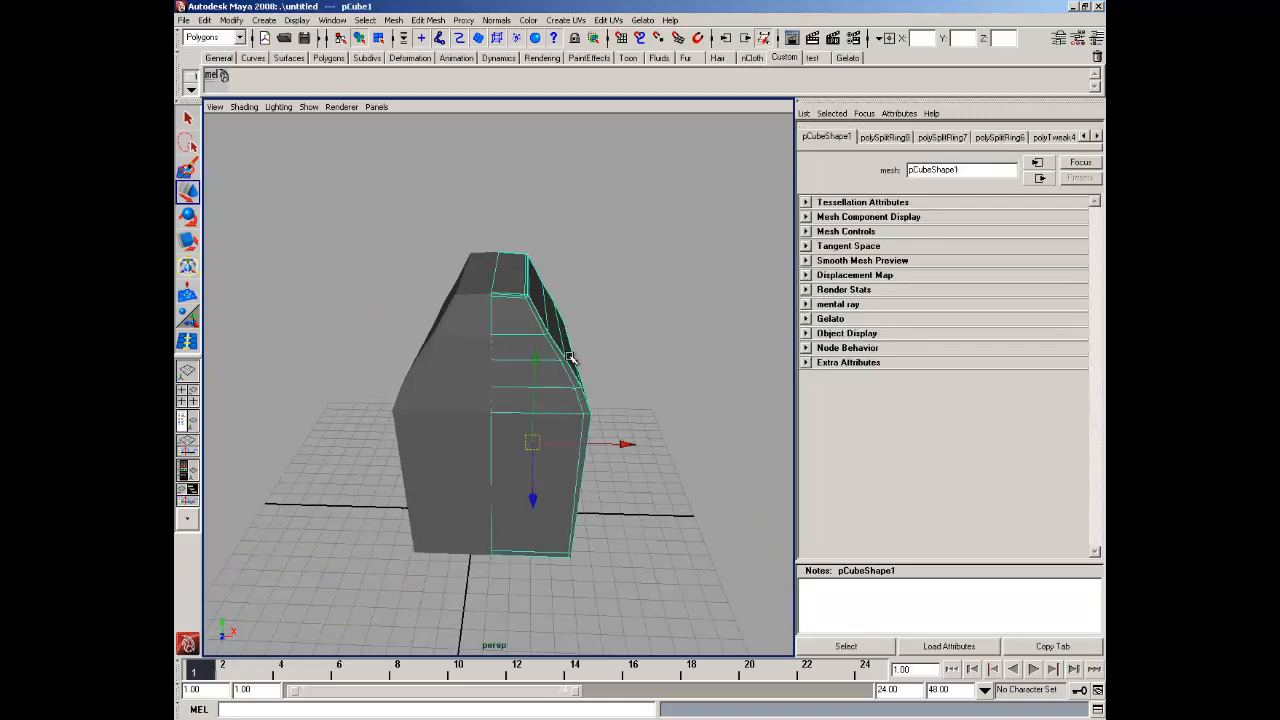
Move the instance half away along X, try Mirror Geometry on the original half, and undo the mirror
{"action": "left_click", "coordinate": [446, 437]}
{"action": "left_click_drag", "start_coordinate": [543, 444], "coordinate": [392, 437]}
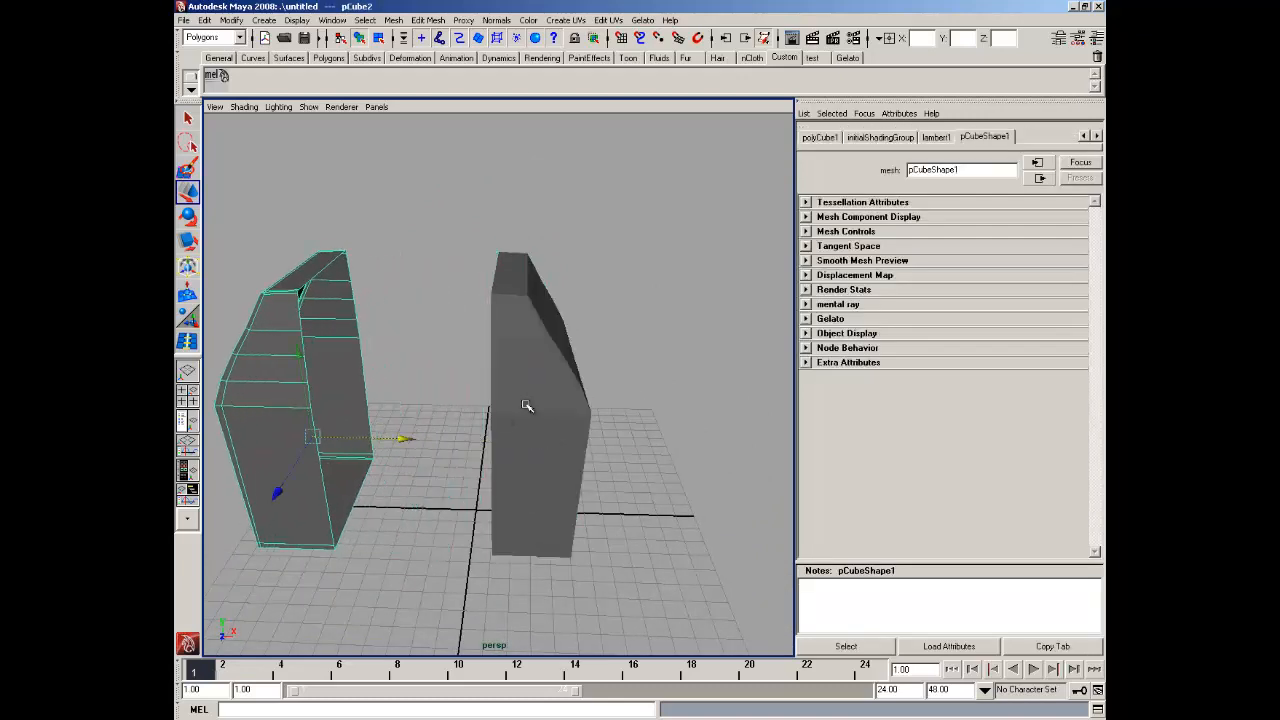
{"action": "left_click", "coordinate": [584, 461]}
{"action": "left_click", "coordinate": [394, 20]}
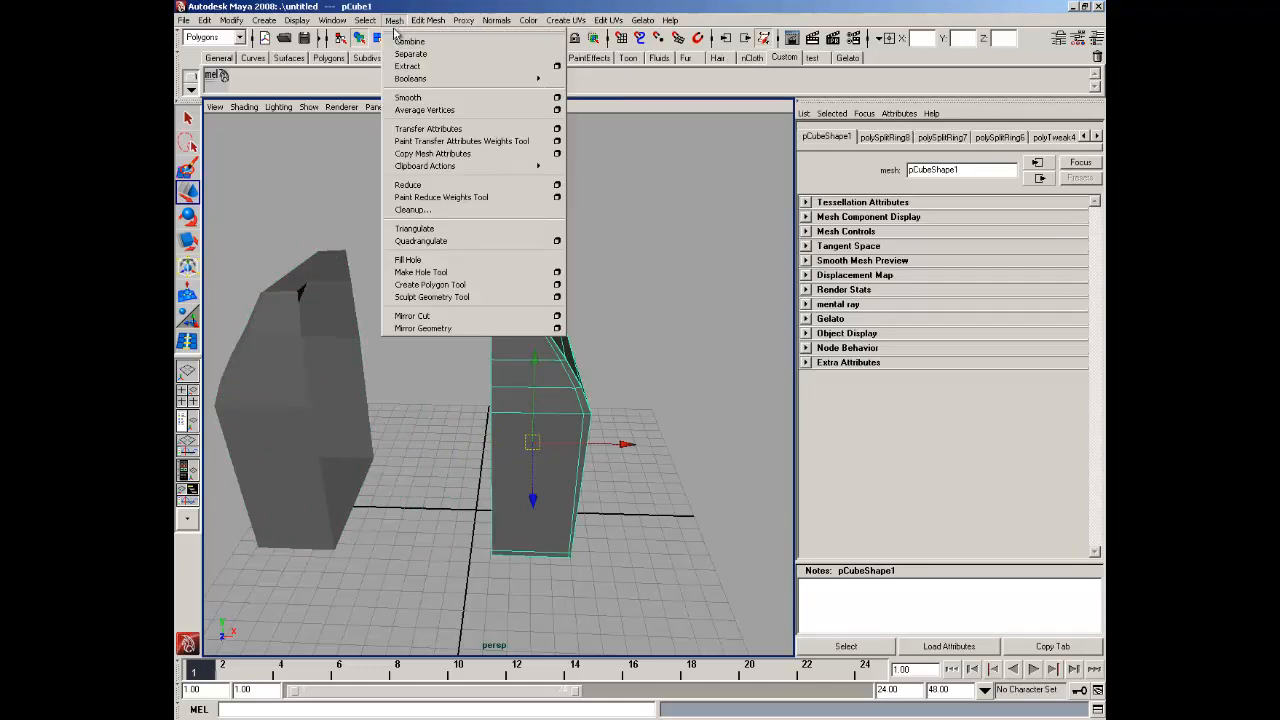
{"action": "left_click", "coordinate": [415, 327]}
{"action": "key", "text": "ctrl+z"}
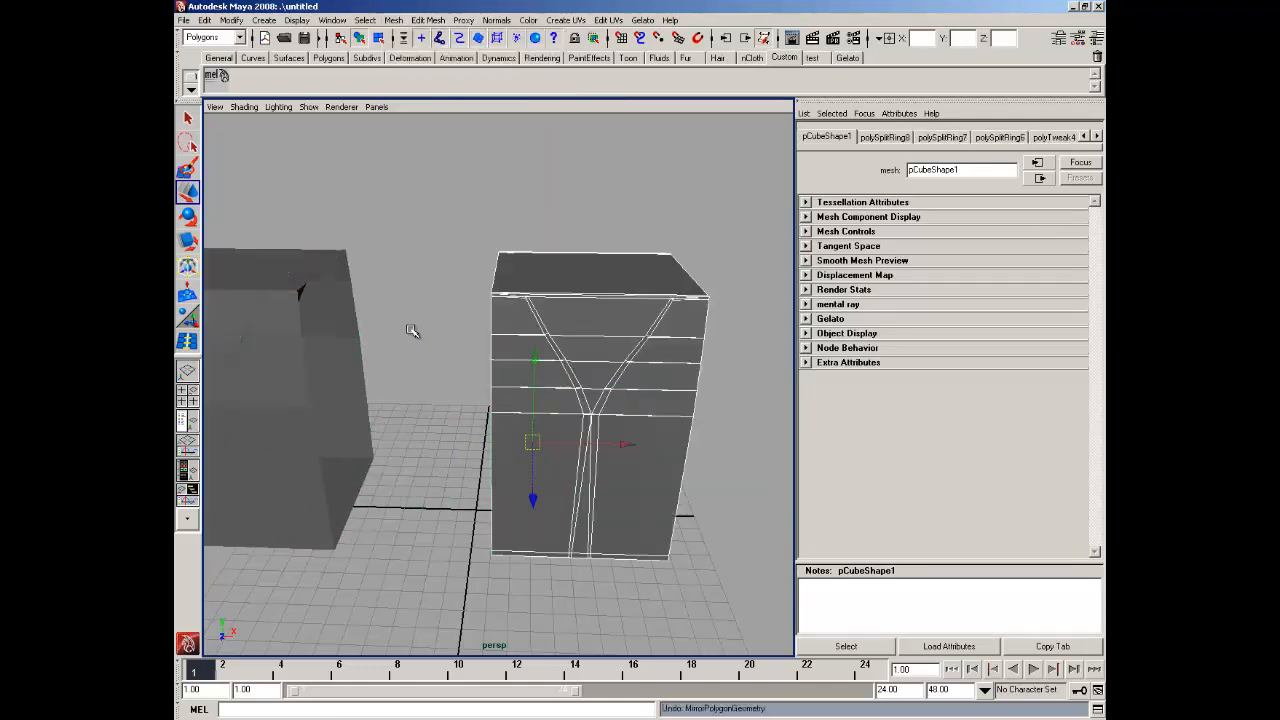
Mirror the original half in the -X direction with Merge with the original and Connect border edges enabled
{"action": "left_click", "coordinate": [396, 21]}
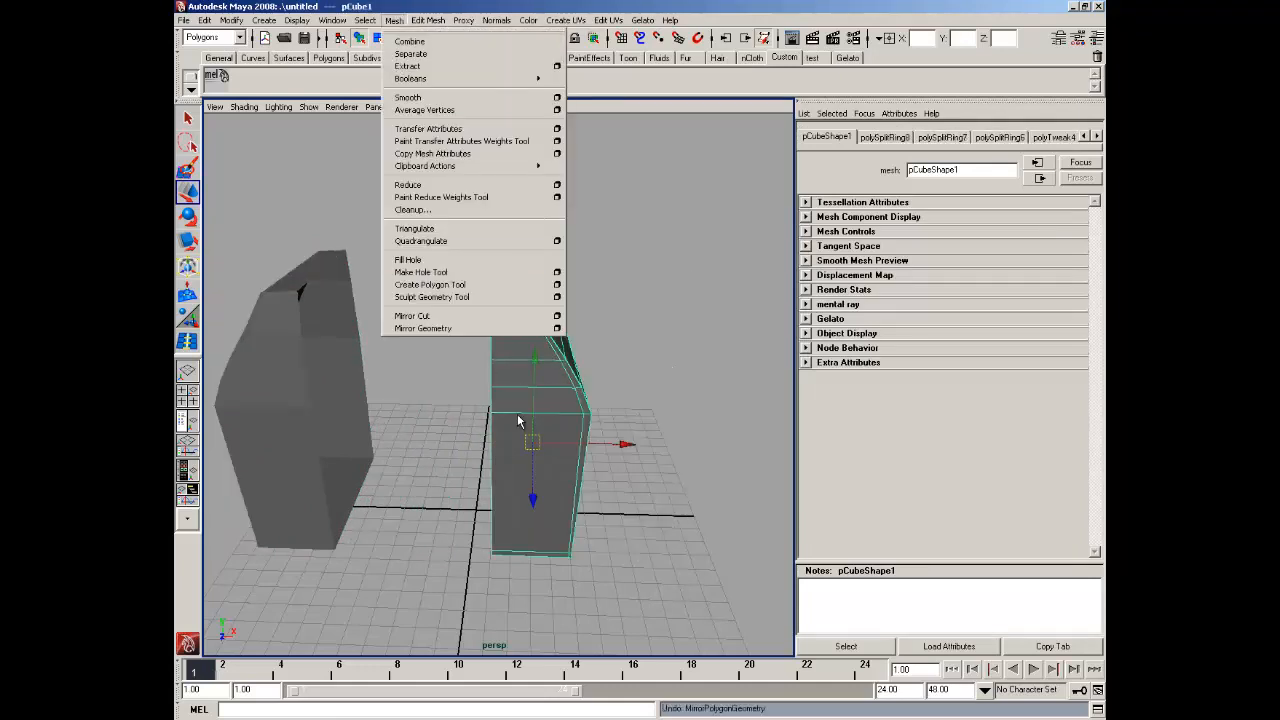
{"action": "left_click", "coordinate": [557, 328]}
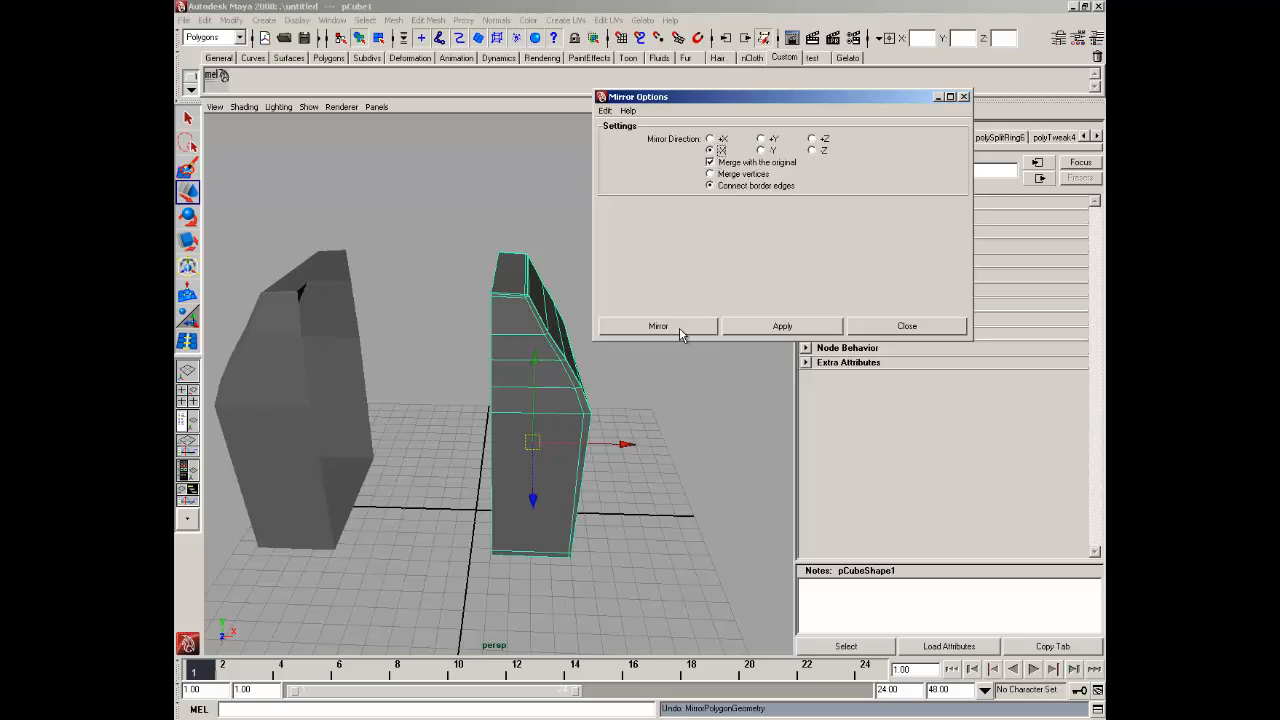
{"action": "left_click", "coordinate": [680, 334]}
{"action": "left_click", "coordinate": [654, 374]}
{"action": "left_click", "coordinate": [530, 396]}
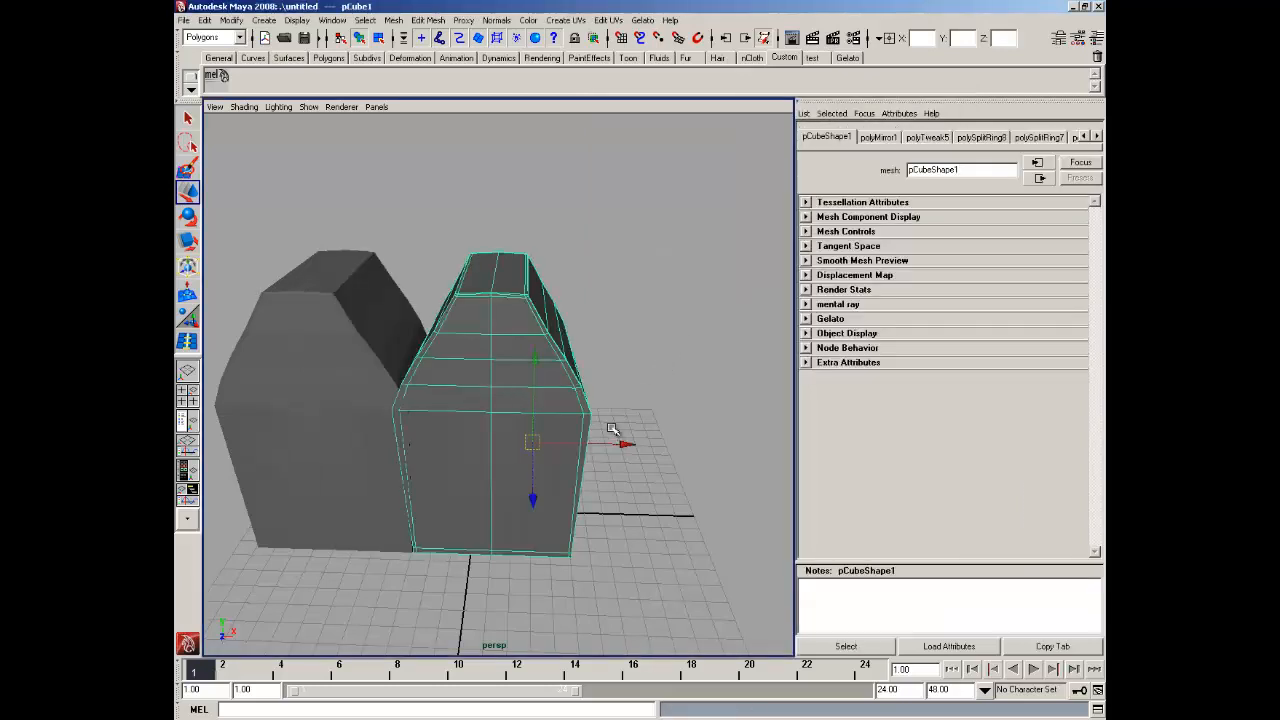
Move the mirrored house along X away from the other copy and inspect both forms
{"action": "left_click_drag", "start_coordinate": [620, 447], "coordinate": [703, 443]}
{"action": "left_click", "coordinate": [405, 417]}
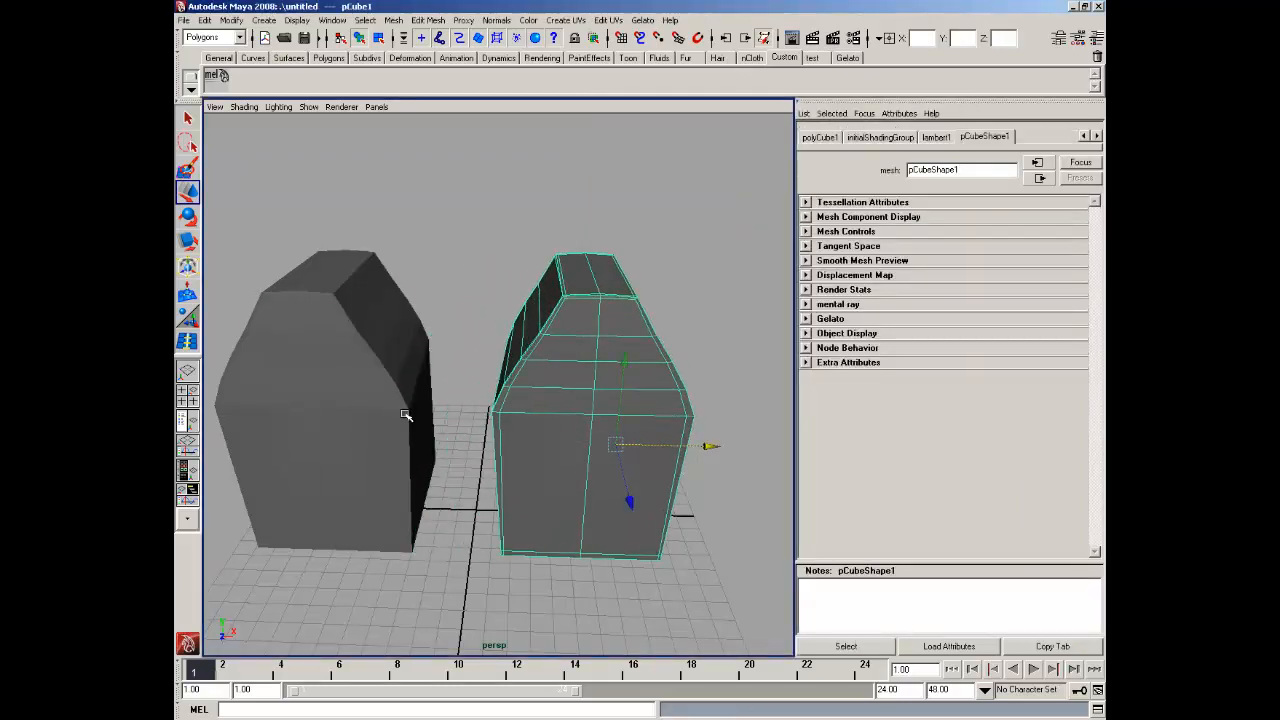
{"action": "left_click", "coordinate": [649, 407]}
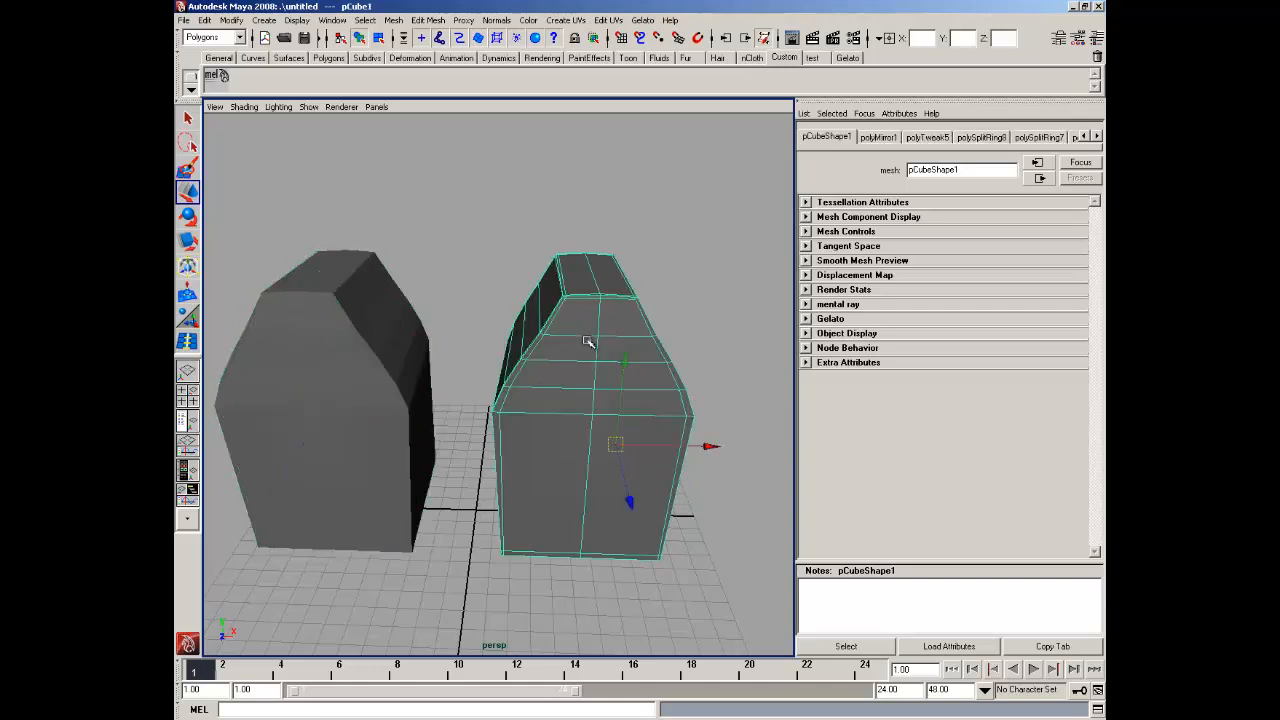
{"action": "left_click", "coordinate": [393, 20]}
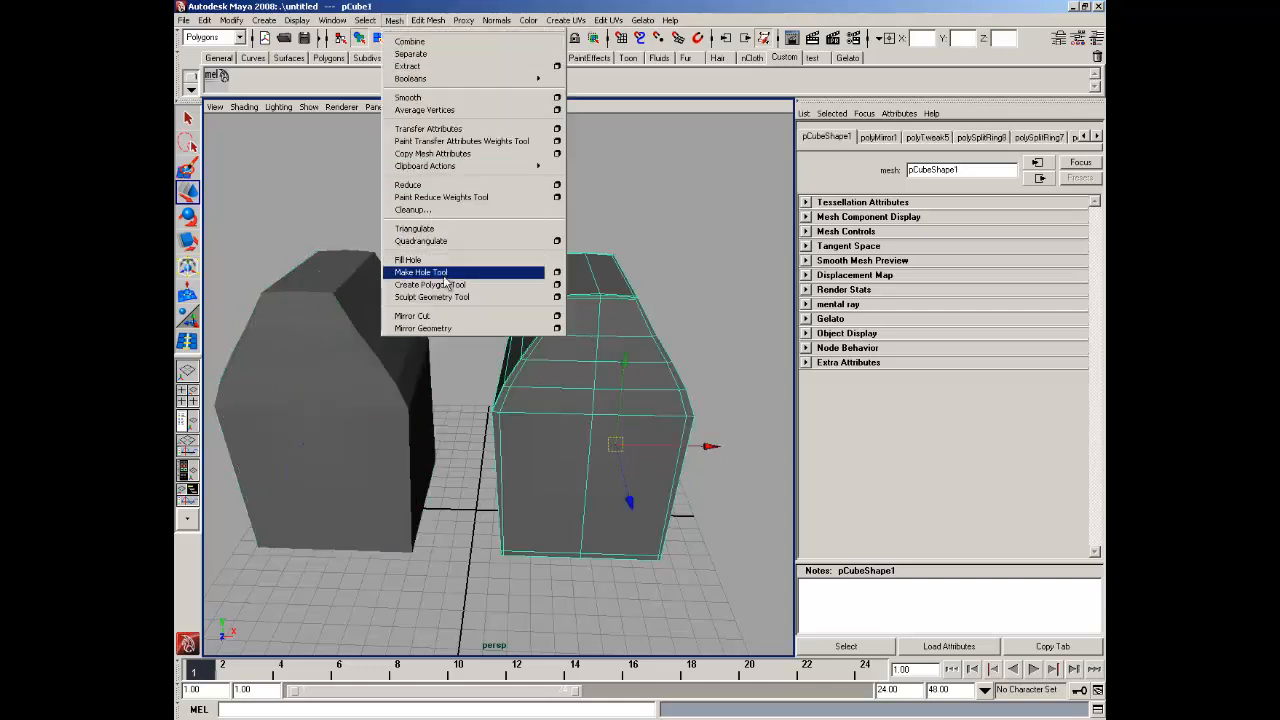
{"action": "left_click", "coordinate": [446, 99]}
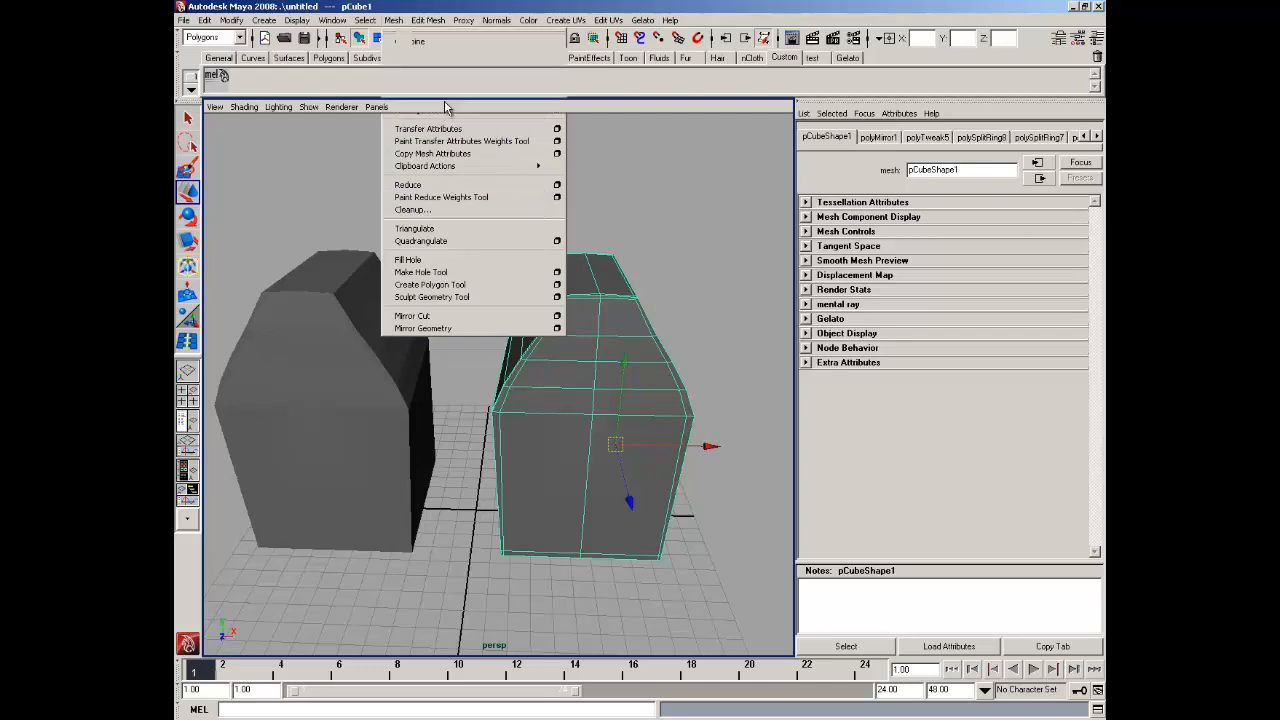
{"action": "left_click", "coordinate": [660, 236]}
{"action": "left_click_drag", "start_coordinate": [686, 328], "coordinate": [598, 309], "text": "alt"}
{"action": "right_click_drag", "start_coordinate": [598, 309], "coordinate": [624, 322], "text": "alt"}
{"action": "left_click_drag", "start_coordinate": [624, 322], "coordinate": [637, 321], "text": "alt"}
Undo the mirroring and the preceding moves to restore the two joined halves, and show the front view
{"action": "key", "text": "ctrl+z"}
{"action": "key", "text": "ctrl+z"}
{"action": "key", "text": "ctrl+z"}
{"action": "key", "text": "ctrl+z"}
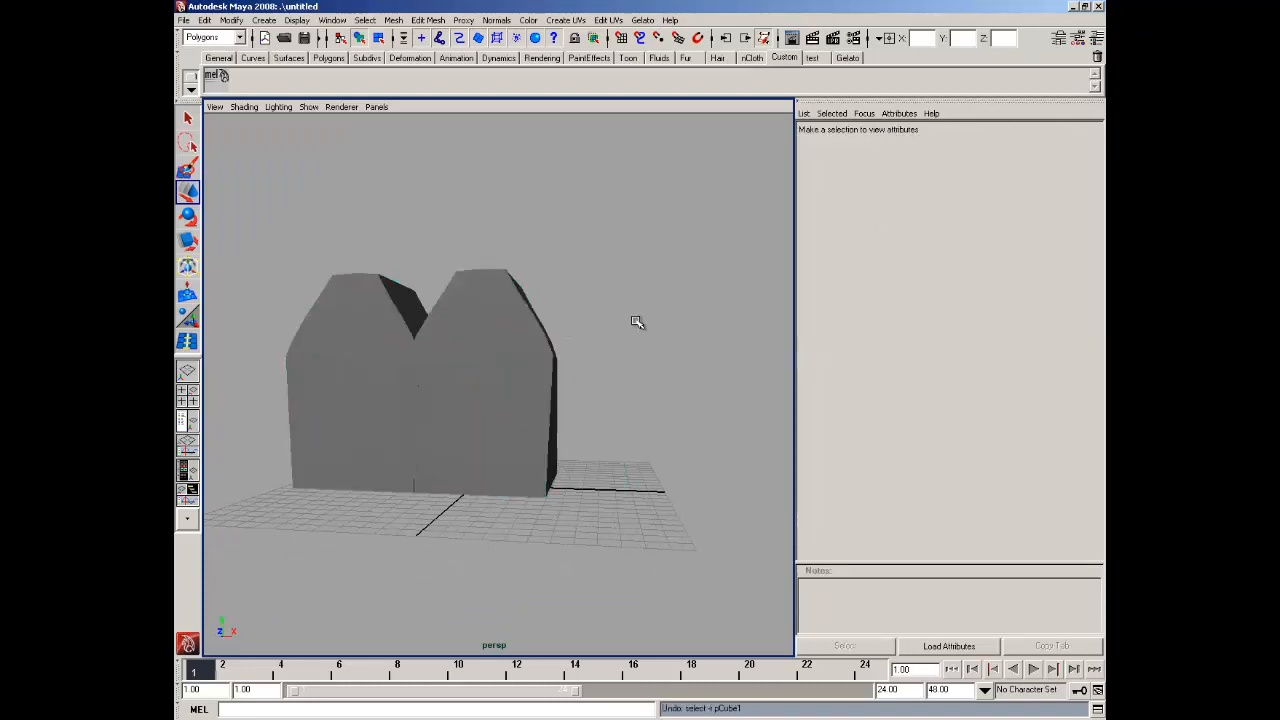
{"action": "left_click", "coordinate": [637, 320]}
{"action": "right_click_drag", "start_coordinate": [635, 323], "coordinate": [624, 329], "text": "alt"}
{"action": "mouse_move", "coordinate": [624, 329]}
{"action": "left_mouse_down", "text": "alt"}
{"action": "mouse_move", "coordinate": [635, 332]}
{"action": "mouse_move", "coordinate": [624, 348]}
{"action": "left_mouse_up", "text": "alt"}
{"action": "key", "text": "space"}
{"action": "key", "text": "ctrl+z"}
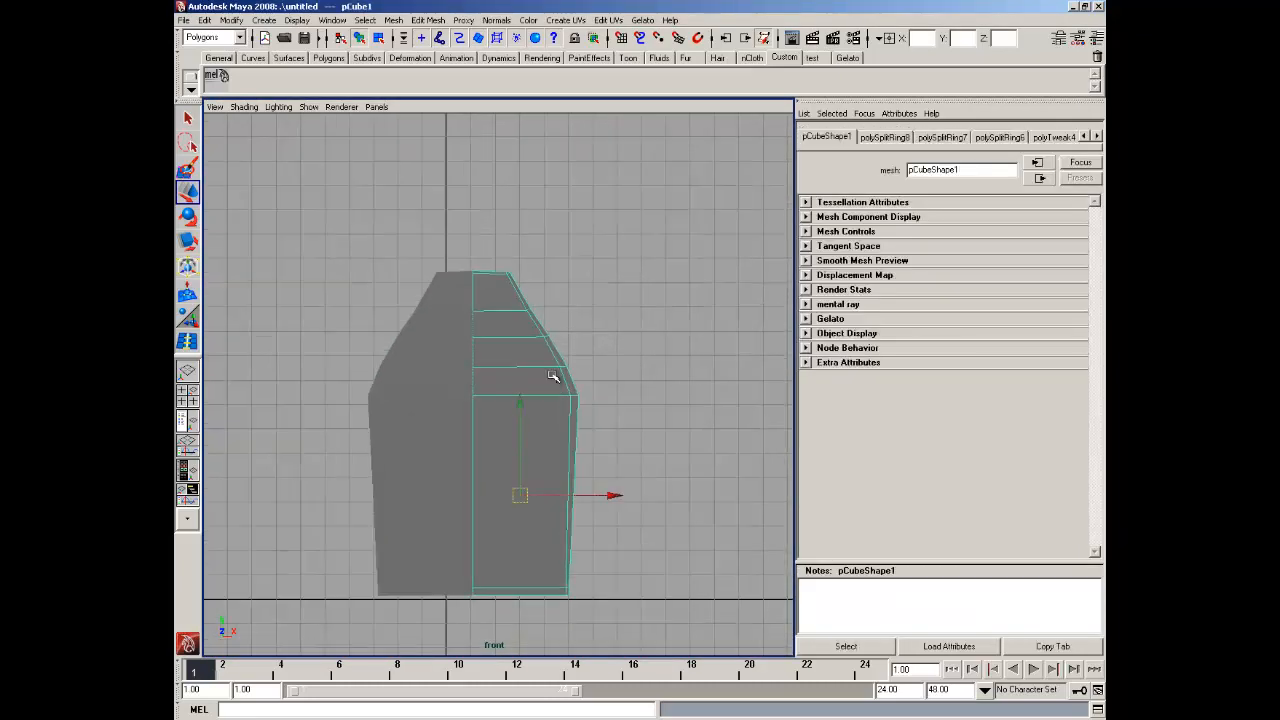
Select the original half's shoulder vertices, where the wall meets the slope, and move them inward along X
{"action": "right_click_drag", "start_coordinate": [553, 376], "coordinate": [594, 383]}
{"action": "left_click_drag", "start_coordinate": [558, 408], "coordinate": [560, 406]}
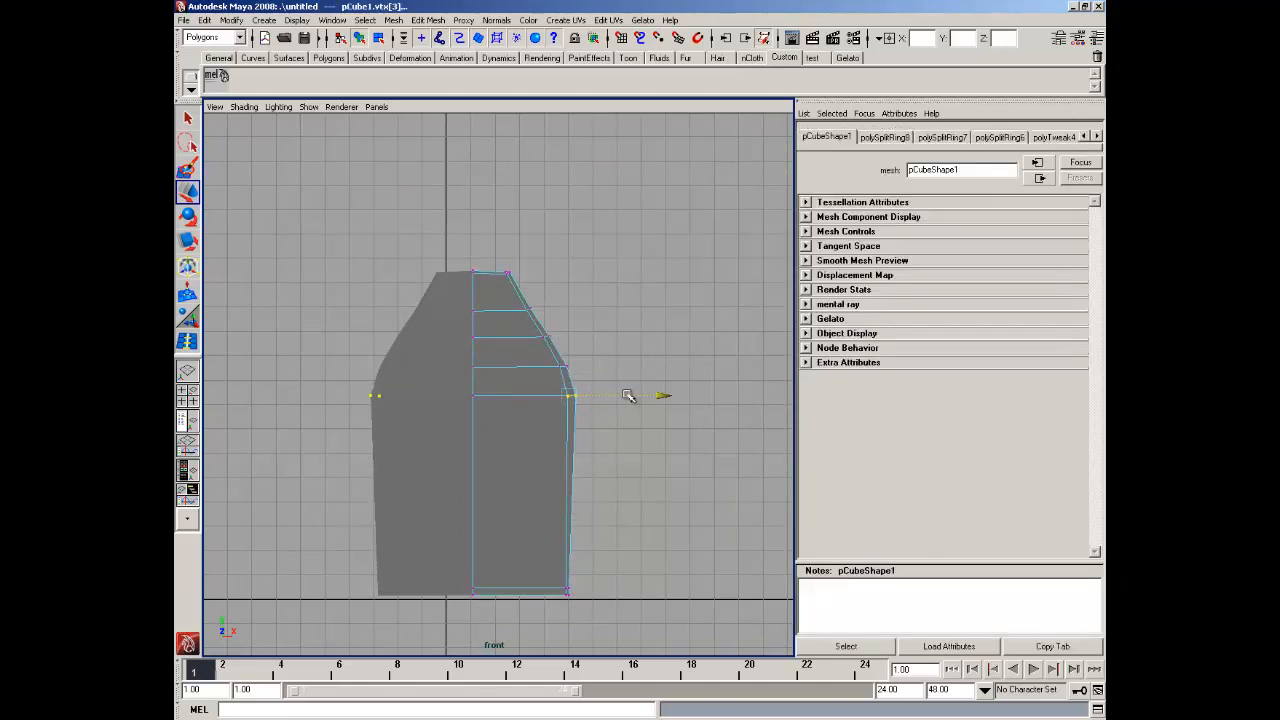
{"action": "left_click_drag", "start_coordinate": [546, 378], "coordinate": [580, 388]}
{"action": "left_click_drag", "start_coordinate": [605, 395], "coordinate": [600, 393]}
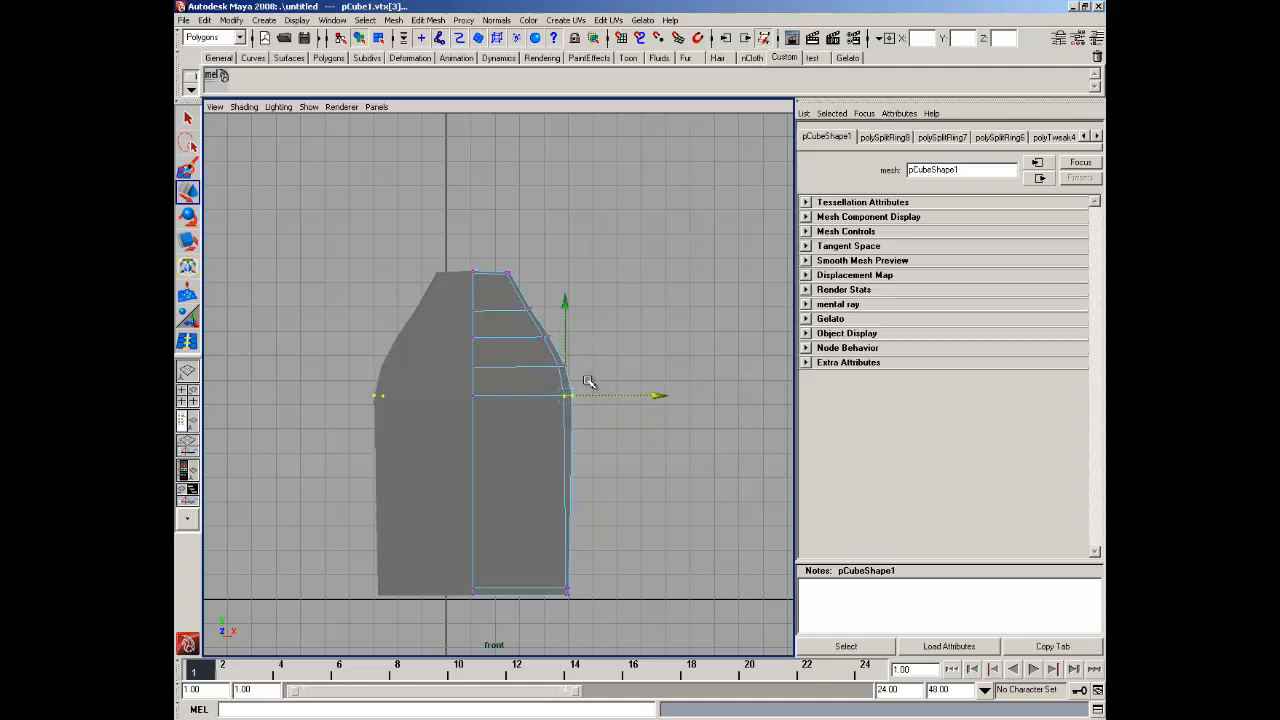
Adjust the roof slope vertices between shoulder and top, moving the row just below the top outward along X
{"action": "left_click_drag", "start_coordinate": [539, 348], "coordinate": [584, 337]}
{"action": "left_click_drag", "start_coordinate": [521, 316], "coordinate": [571, 313]}
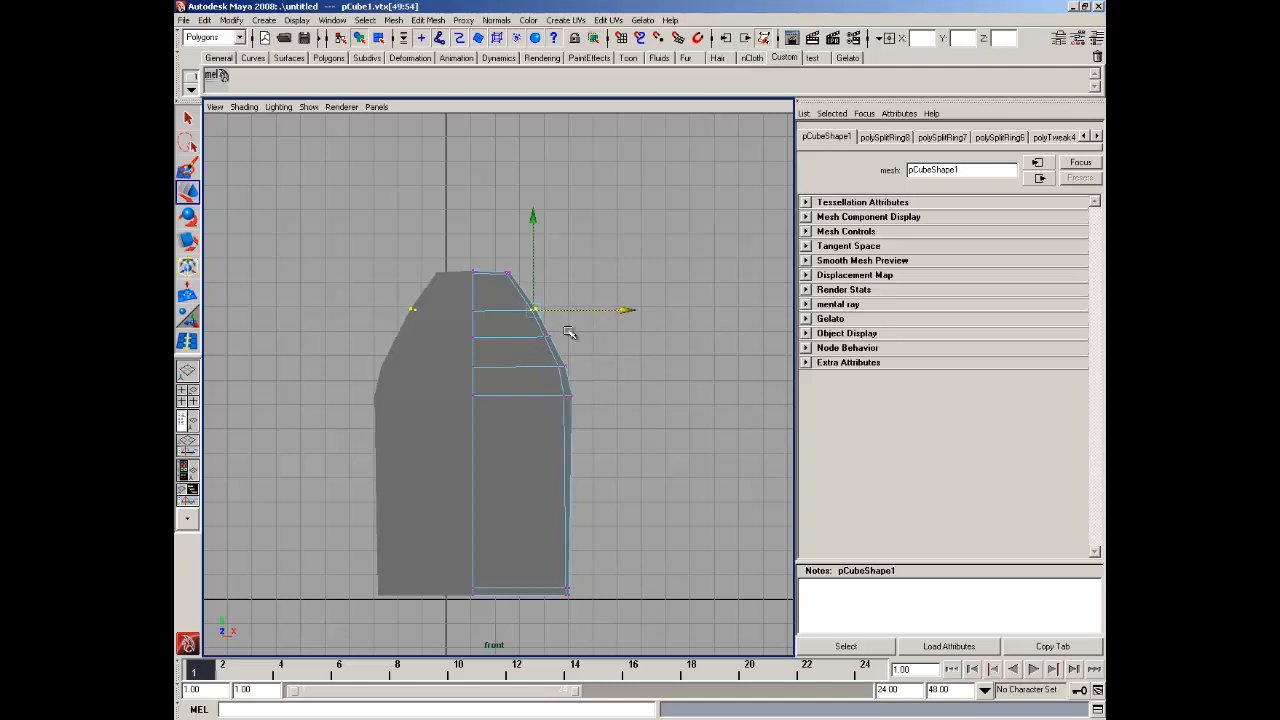
{"action": "left_click", "coordinate": [598, 466]}
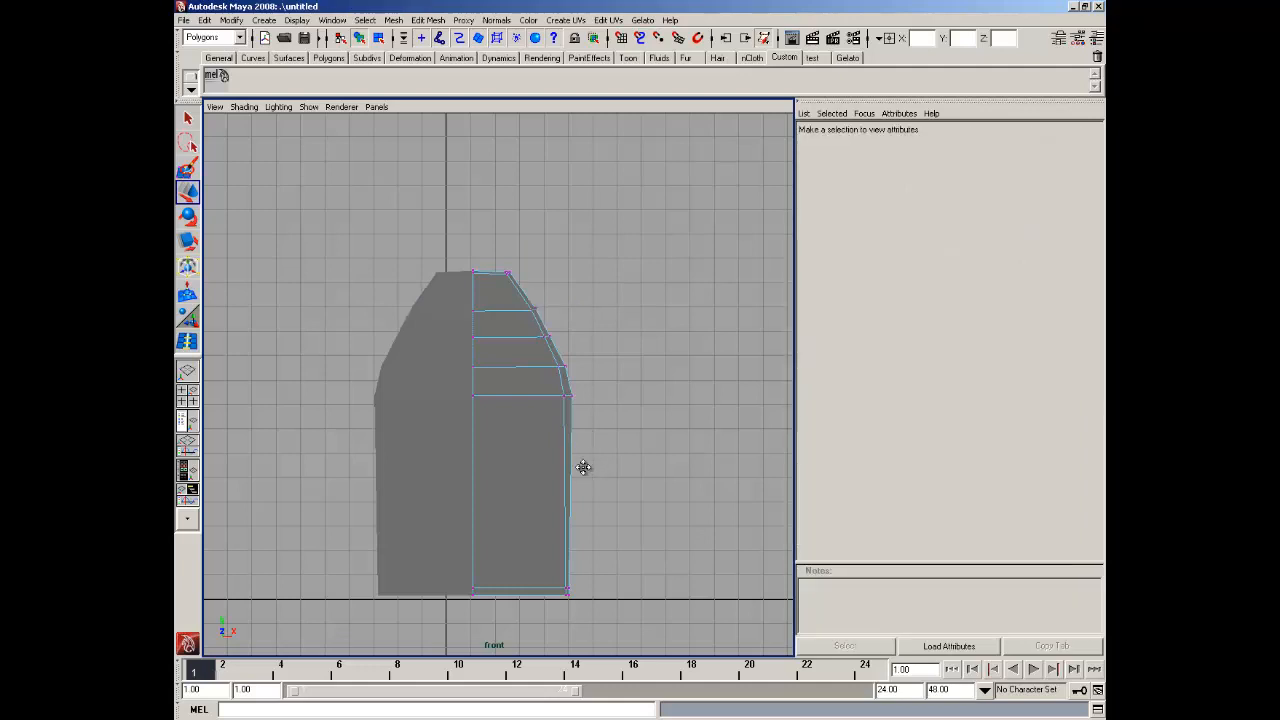
Move the inner vertex just above the base at the outer corner inward to straighten the vertical edge loop
{"action": "middle_click_drag", "start_coordinate": [583, 467], "coordinate": [544, 345], "text": "alt"}
{"action": "right_click_drag", "start_coordinate": [544, 345], "coordinate": [583, 468], "text": "alt"}
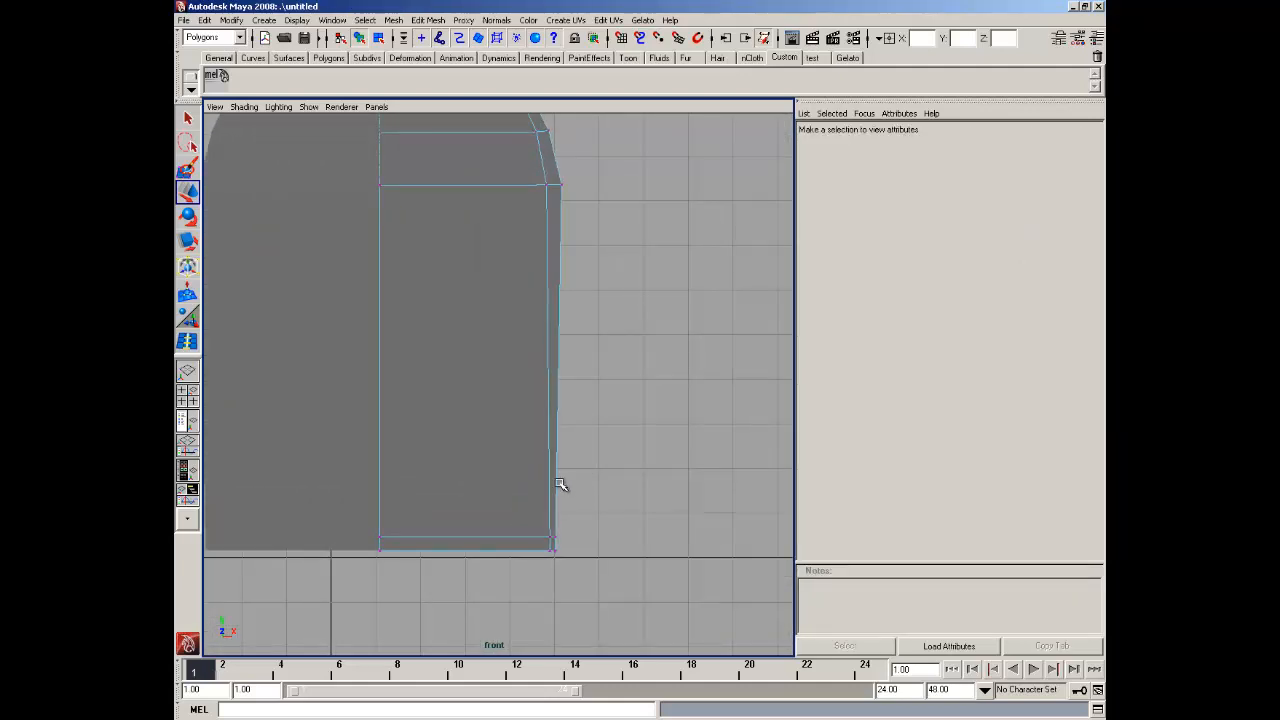
{"action": "left_click", "coordinate": [550, 538]}
{"action": "left_click_drag", "start_coordinate": [551, 538], "coordinate": [548, 535]}
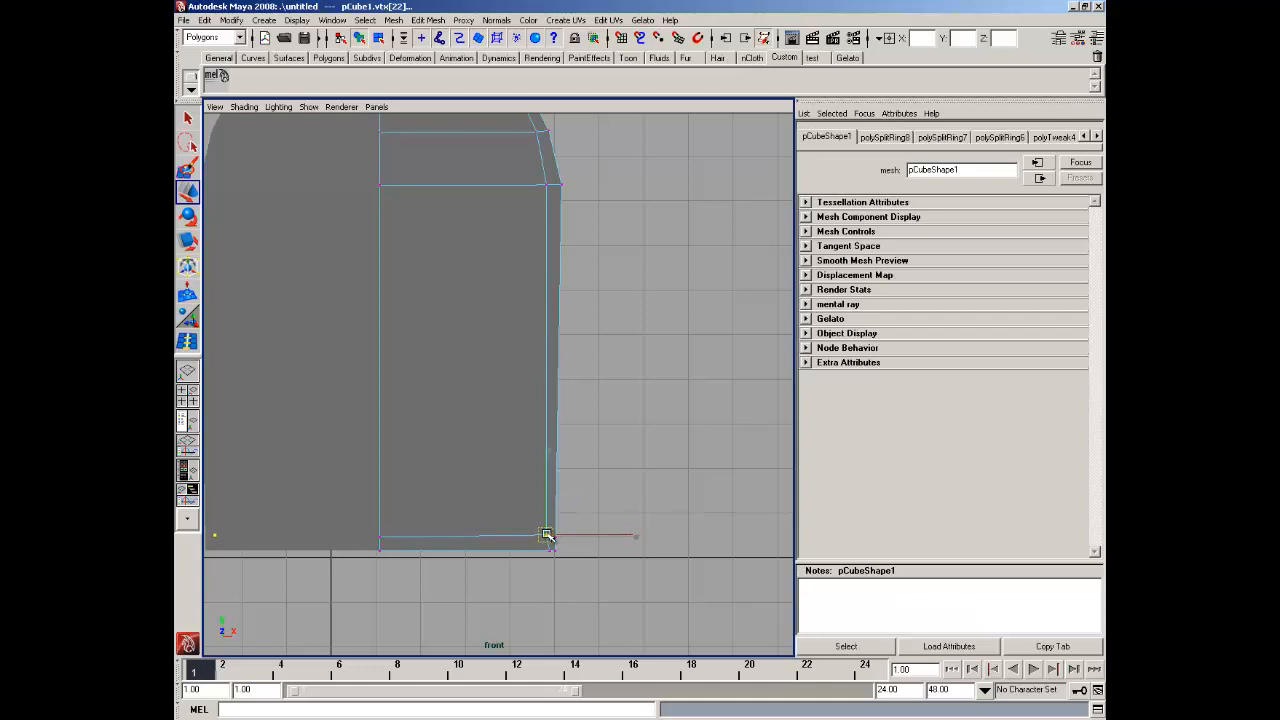
{"action": "left_click", "coordinate": [549, 557]}
{"action": "left_click", "coordinate": [548, 550]}
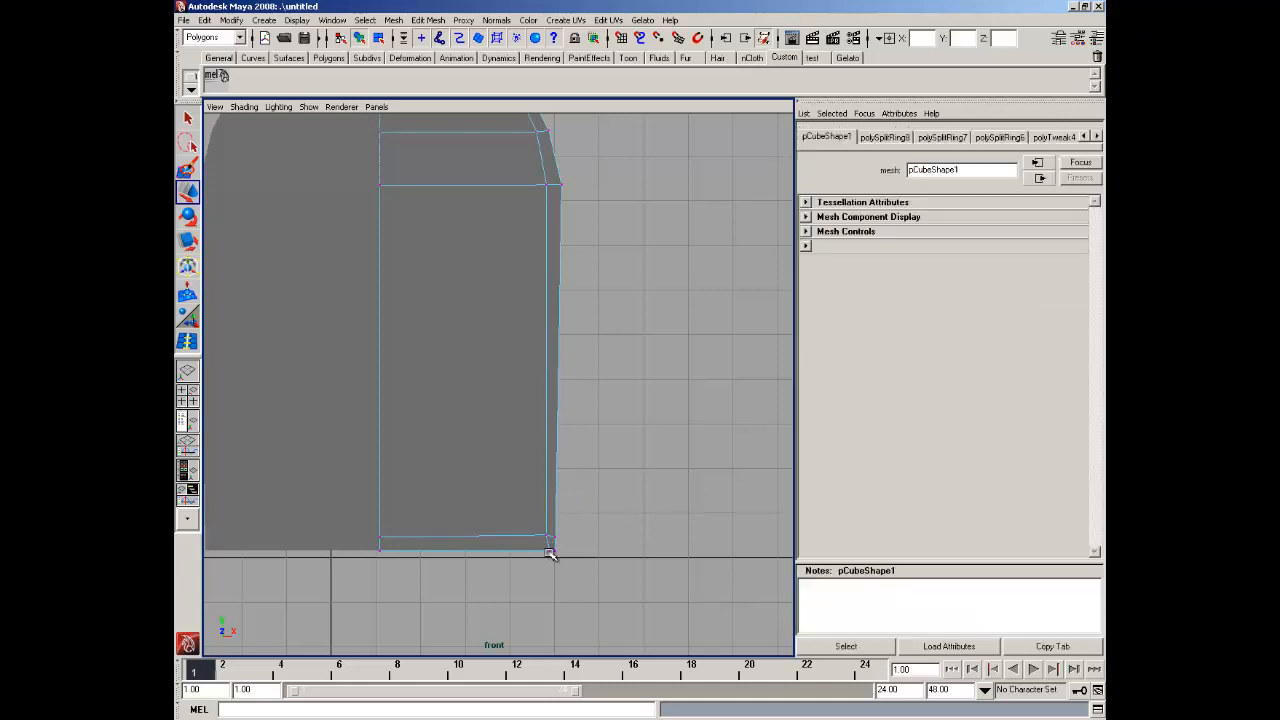
{"action": "left_click", "coordinate": [603, 502]}
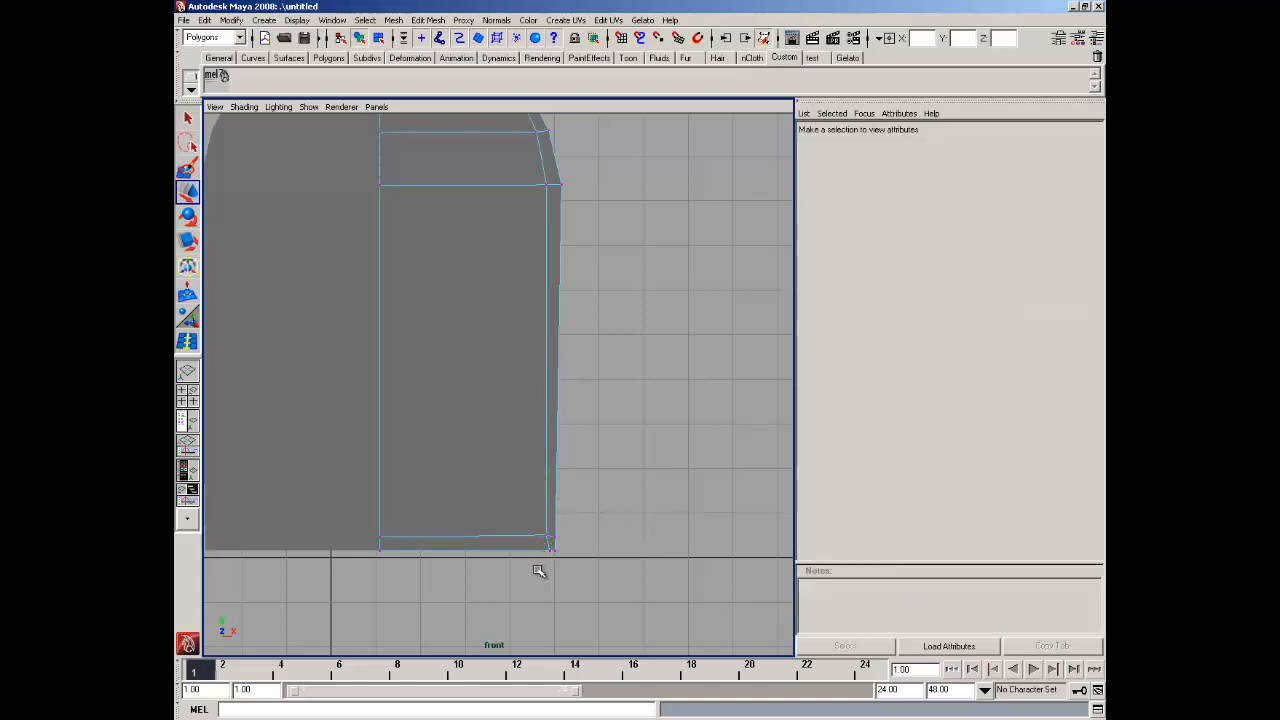
Select the inner base vertices at the outer corner and nudge them along X to line up with the vertical edge loop
{"action": "scroll", "coordinate": [538, 570], "scroll_direction": "up", "scroll_amount": 2}
{"action": "middle_click_drag", "start_coordinate": [540, 550], "coordinate": [453, 439], "text": "alt"}
{"action": "left_click", "coordinate": [480, 488]}
{"action": "left_click", "coordinate": [552, 502]}
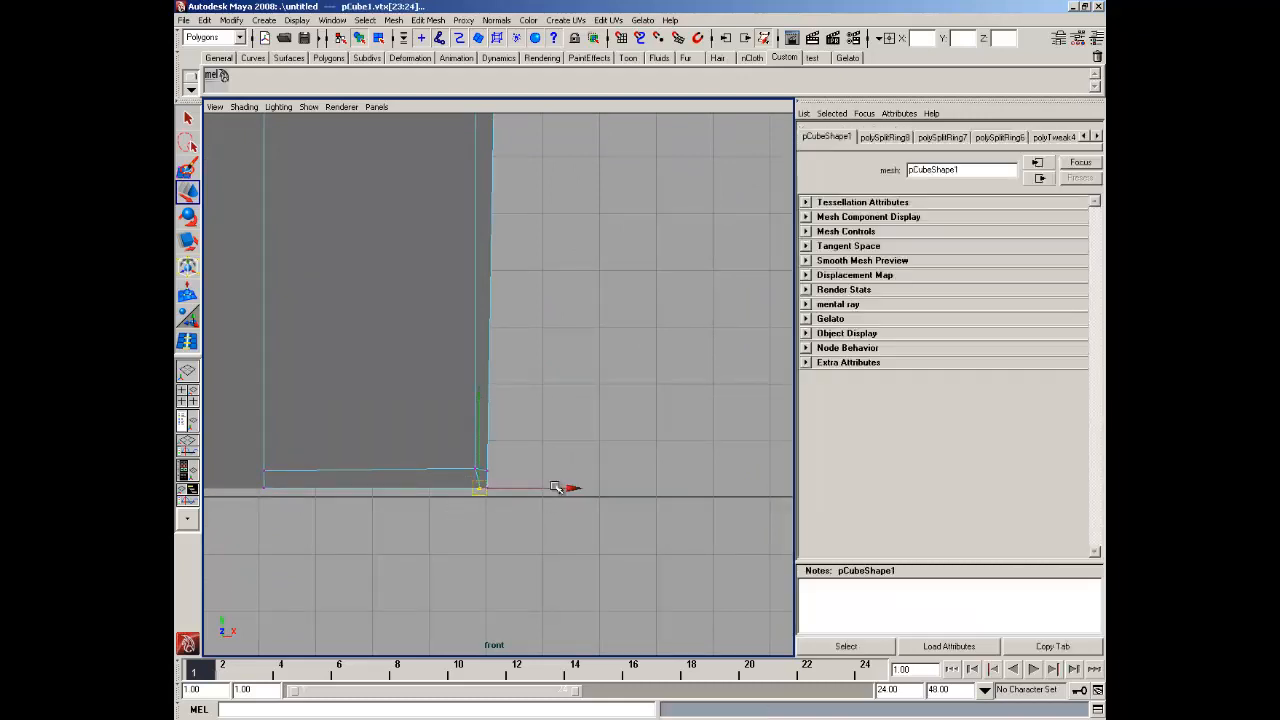
{"action": "left_click", "coordinate": [568, 488]}
{"action": "right_click_drag", "start_coordinate": [560, 449], "coordinate": [537, 392], "text": "alt"}
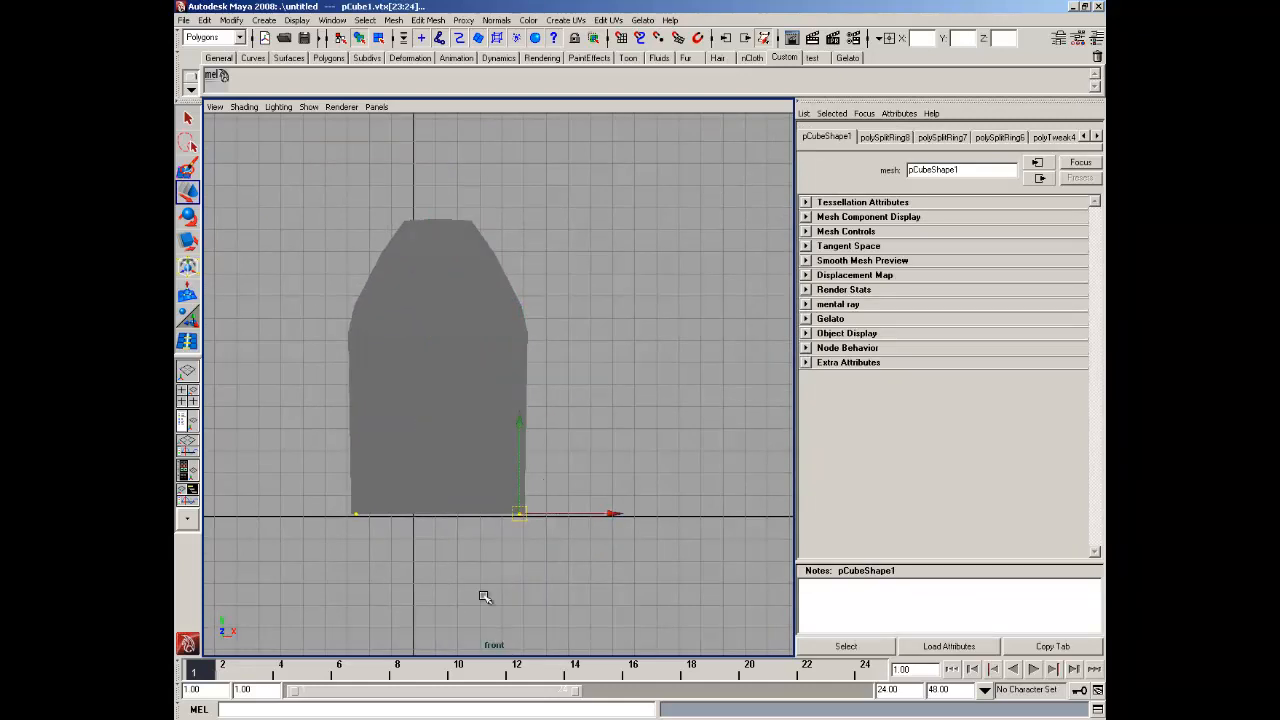